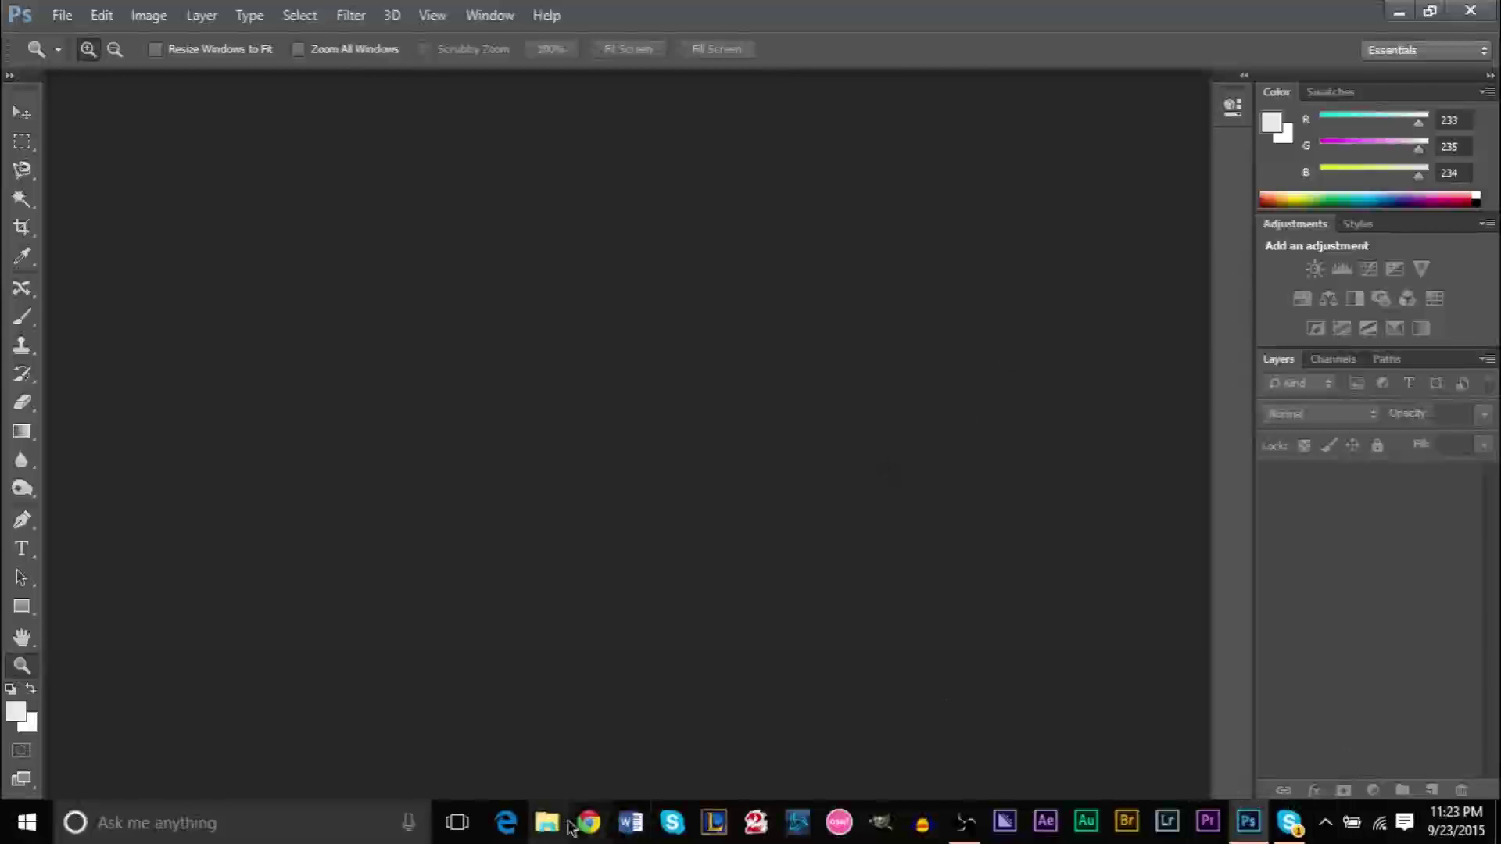
Step: Open blankpolaroidframe.jpg from the Family Photos Unedited folder in Windows Photo Viewer
left_click(547, 822)
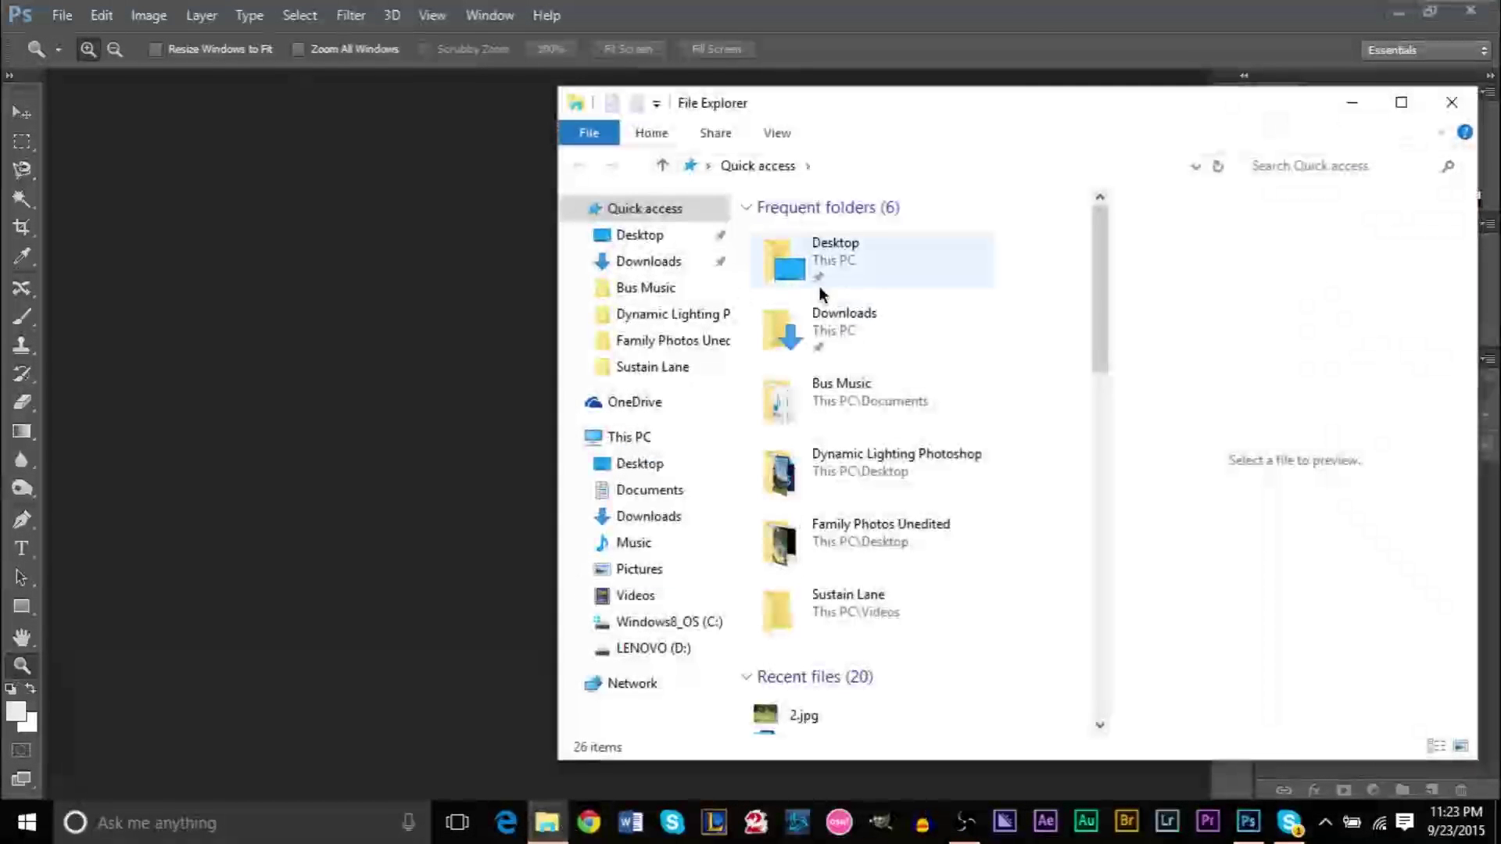
double_click(873, 533)
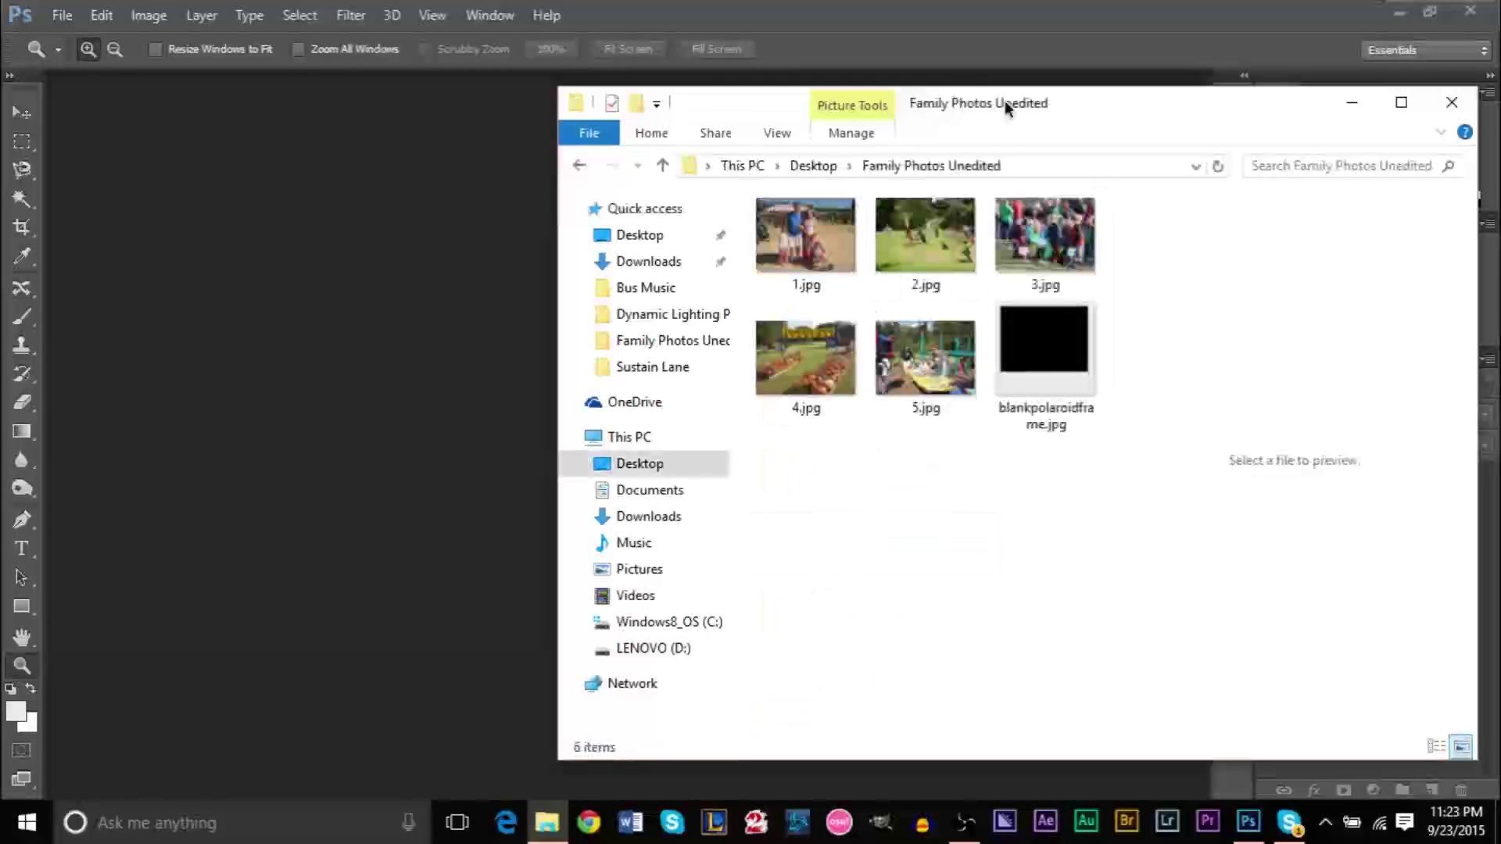
left_click_drag(1005, 101, 837, 84)
double_click(860, 369)
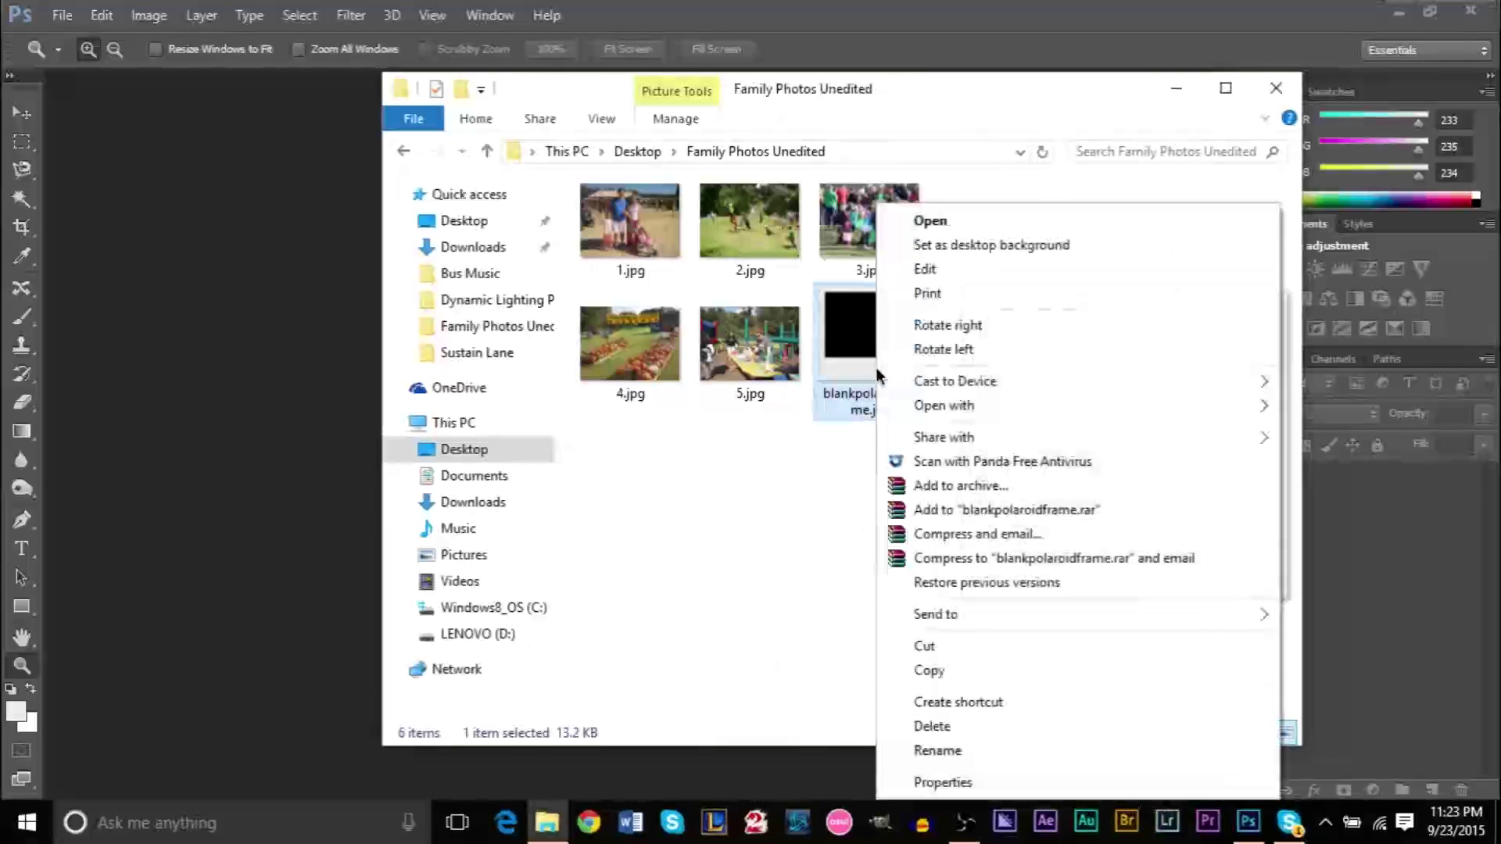
mouse_move(942, 410)
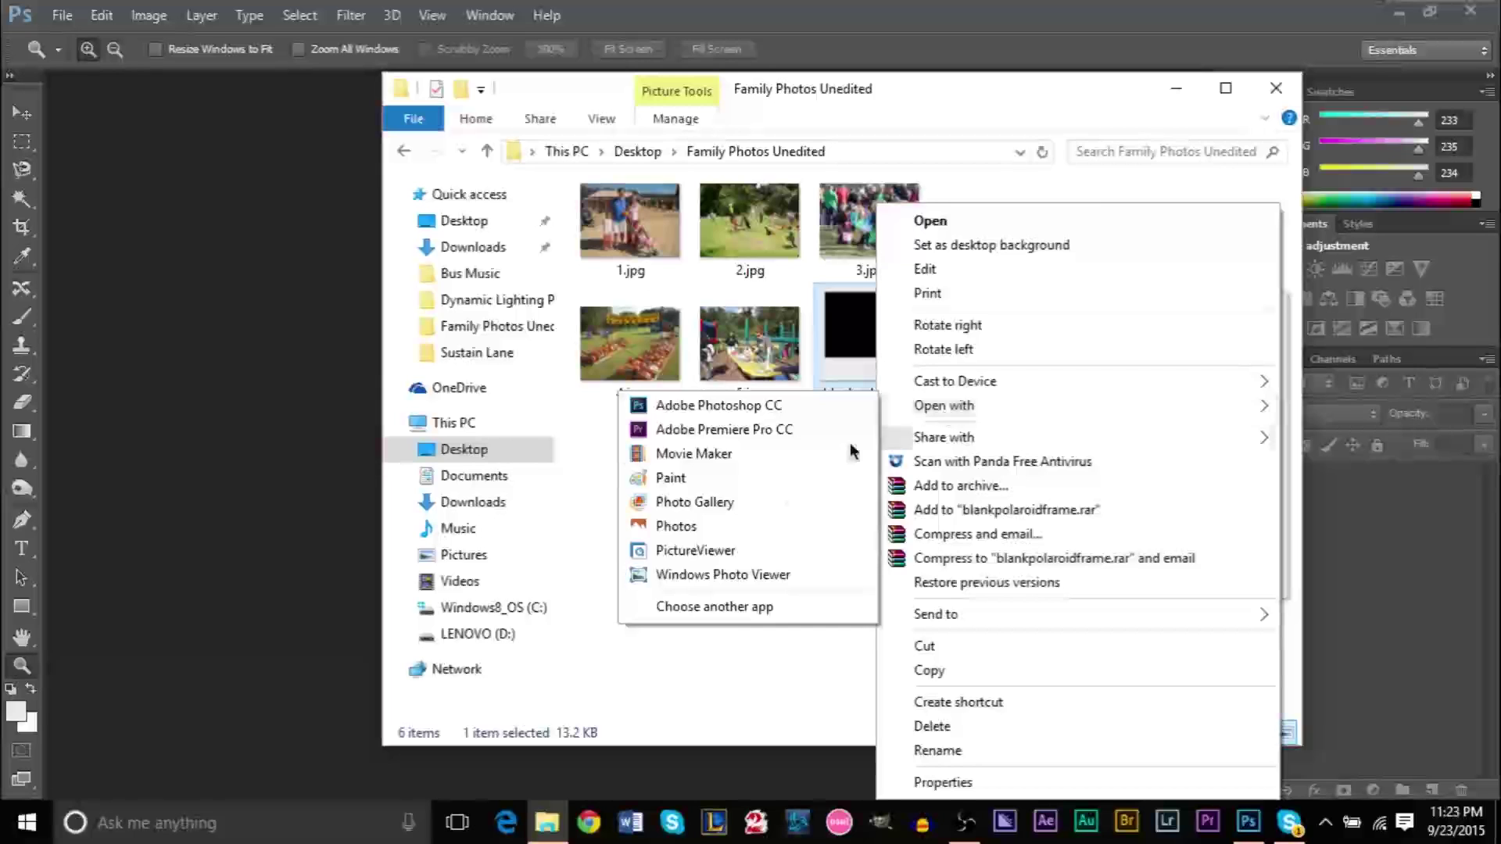
left_click(700, 576)
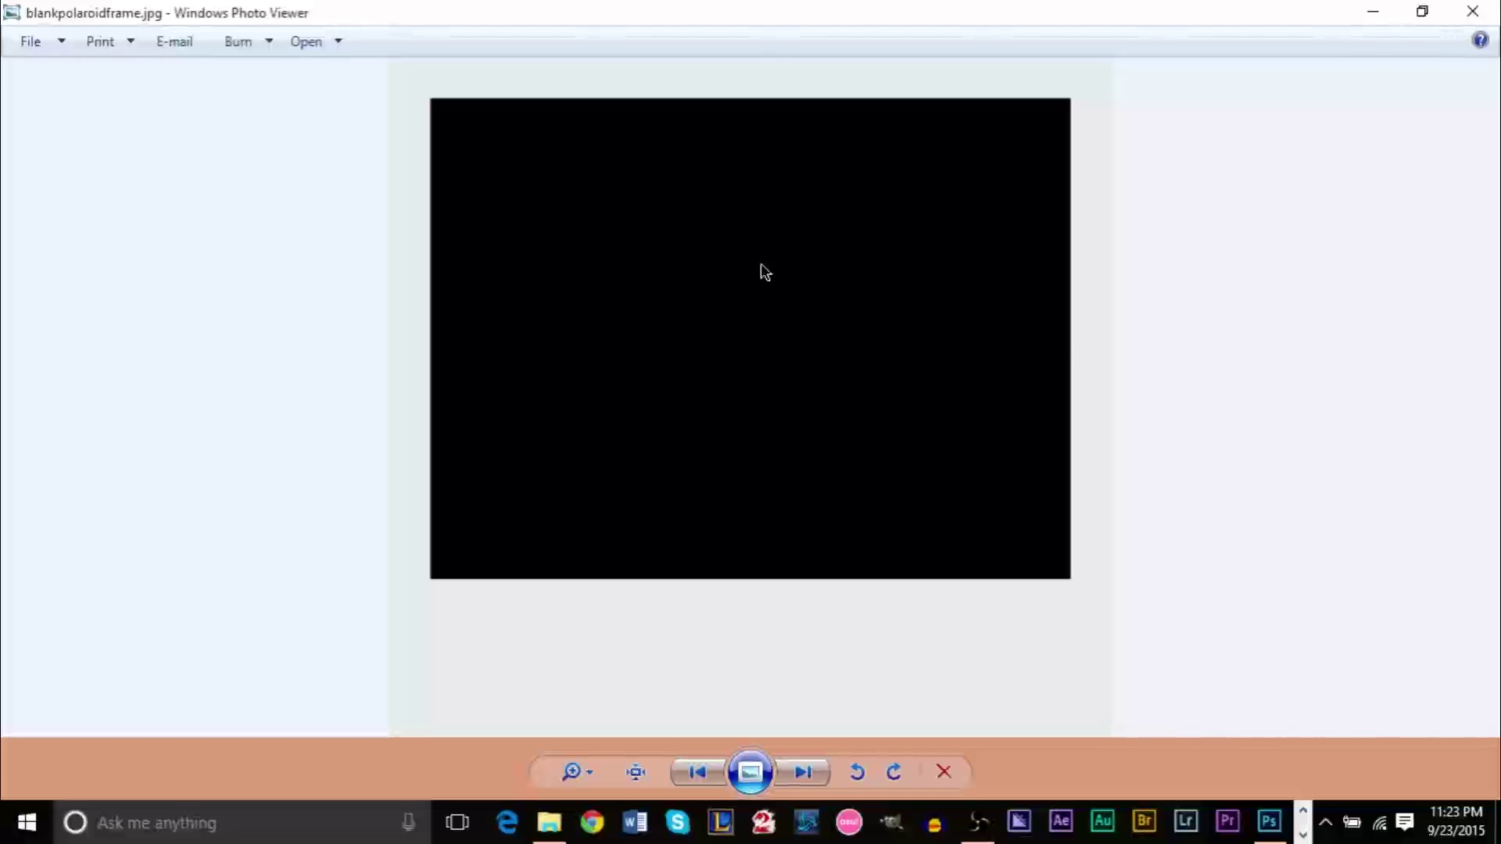
Step: Leave the blank frame image and return to the Family Photos Unedited folder
key("alt+Tab")
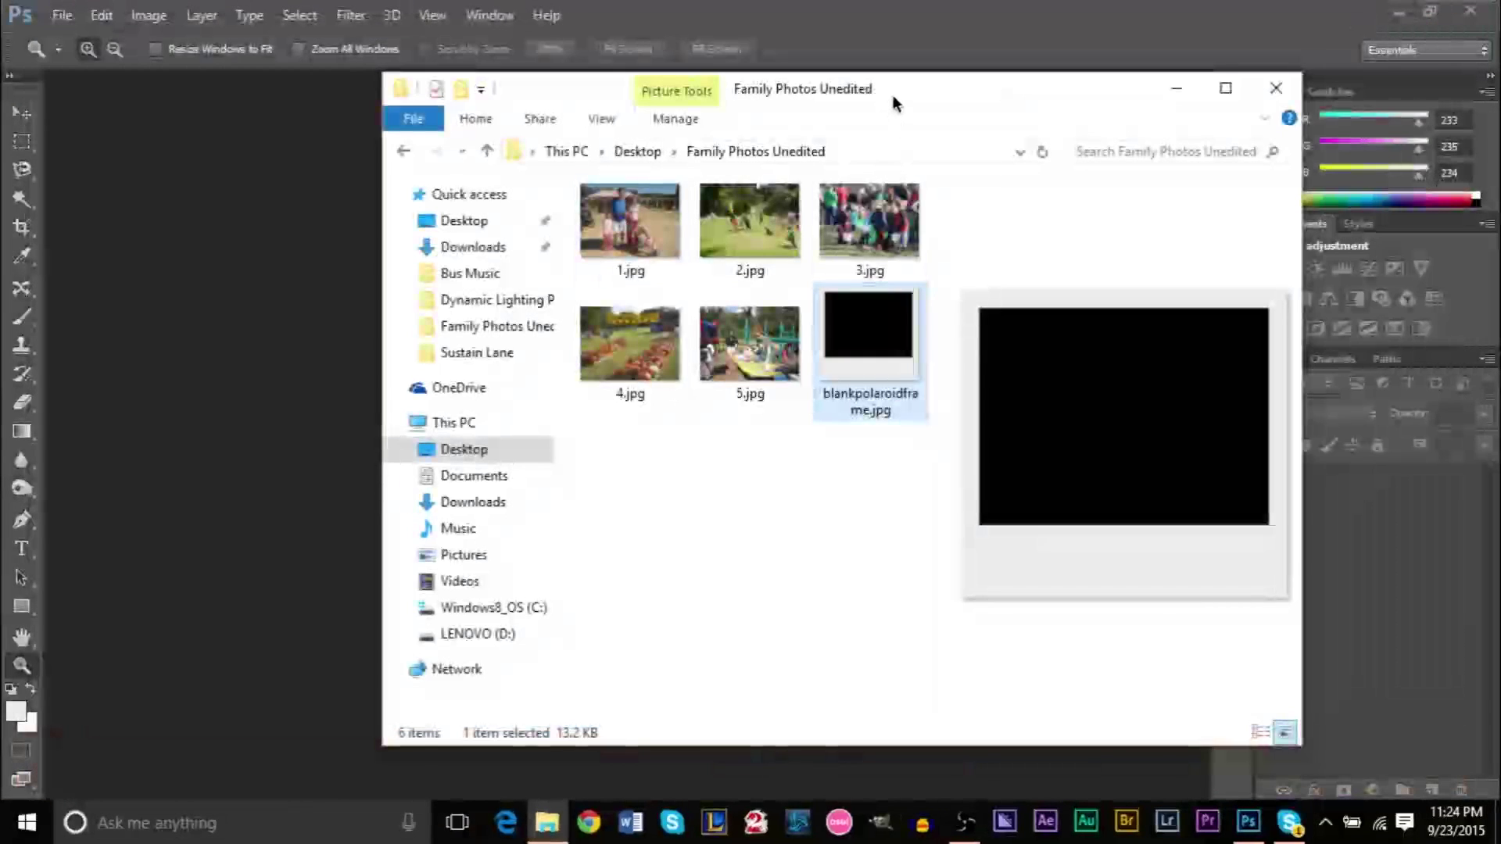
Step: Create a new Desktop folder named 'Family Photos Edited'
left_click_drag(893, 96, 1139, 108)
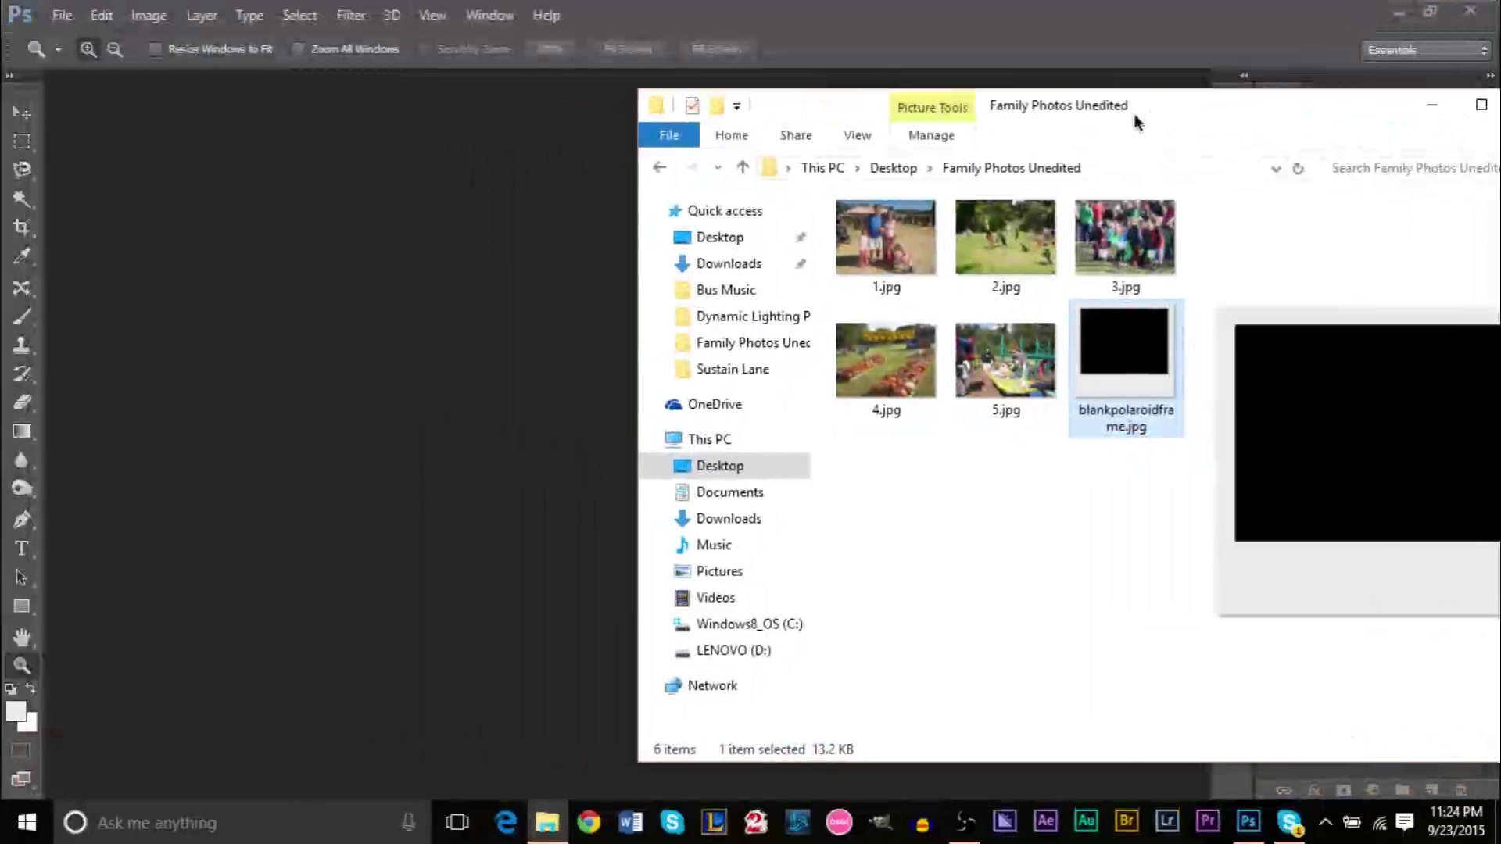
left_click_drag(877, 254, 750, 419)
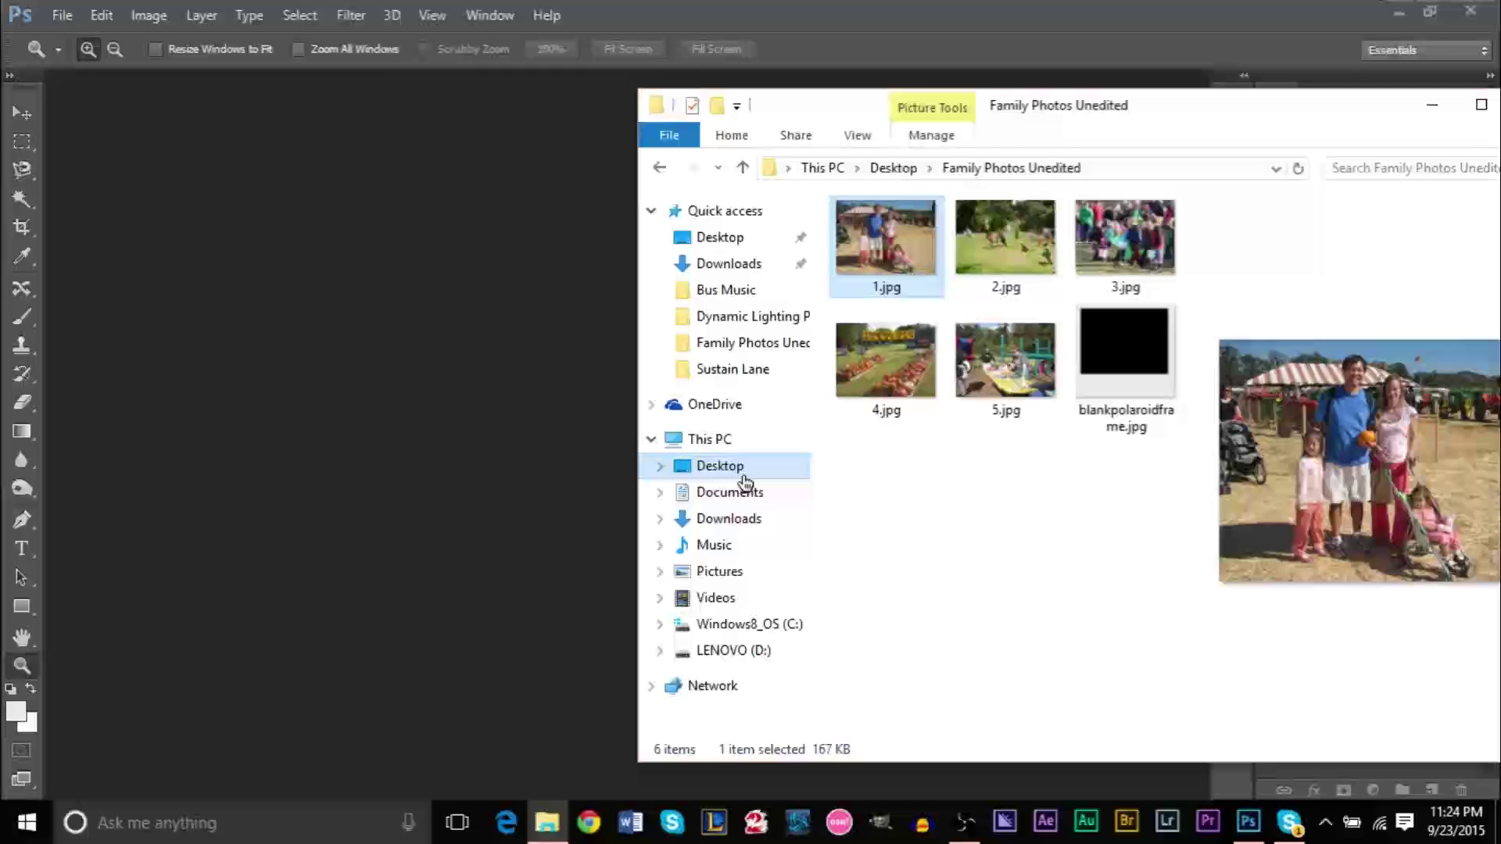
left_click(720, 466)
scroll(1182, 310, "down", 1)
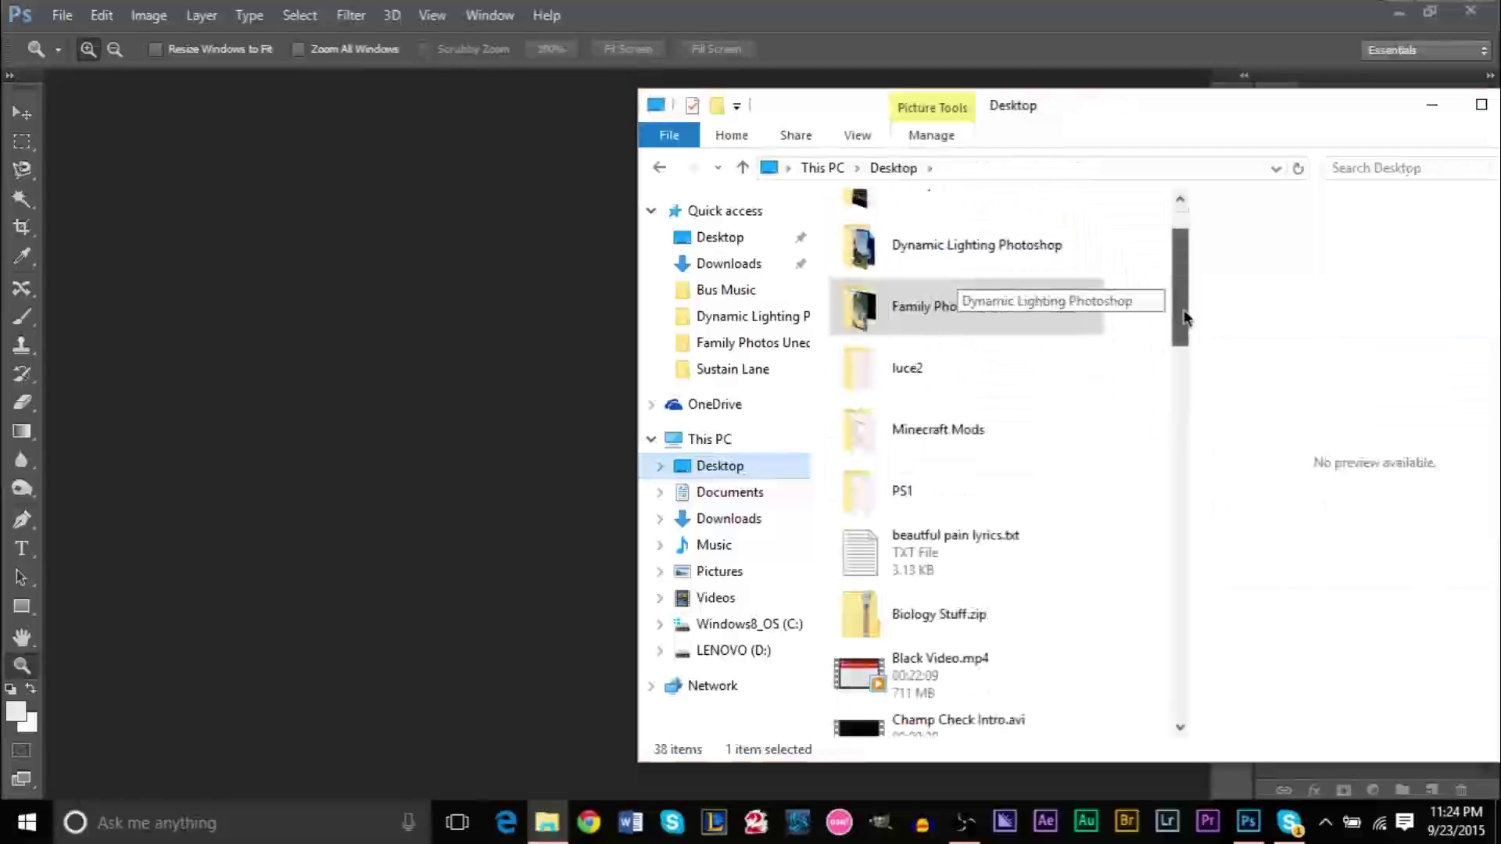
scroll(1182, 310, "up", 2)
right_click(1133, 509)
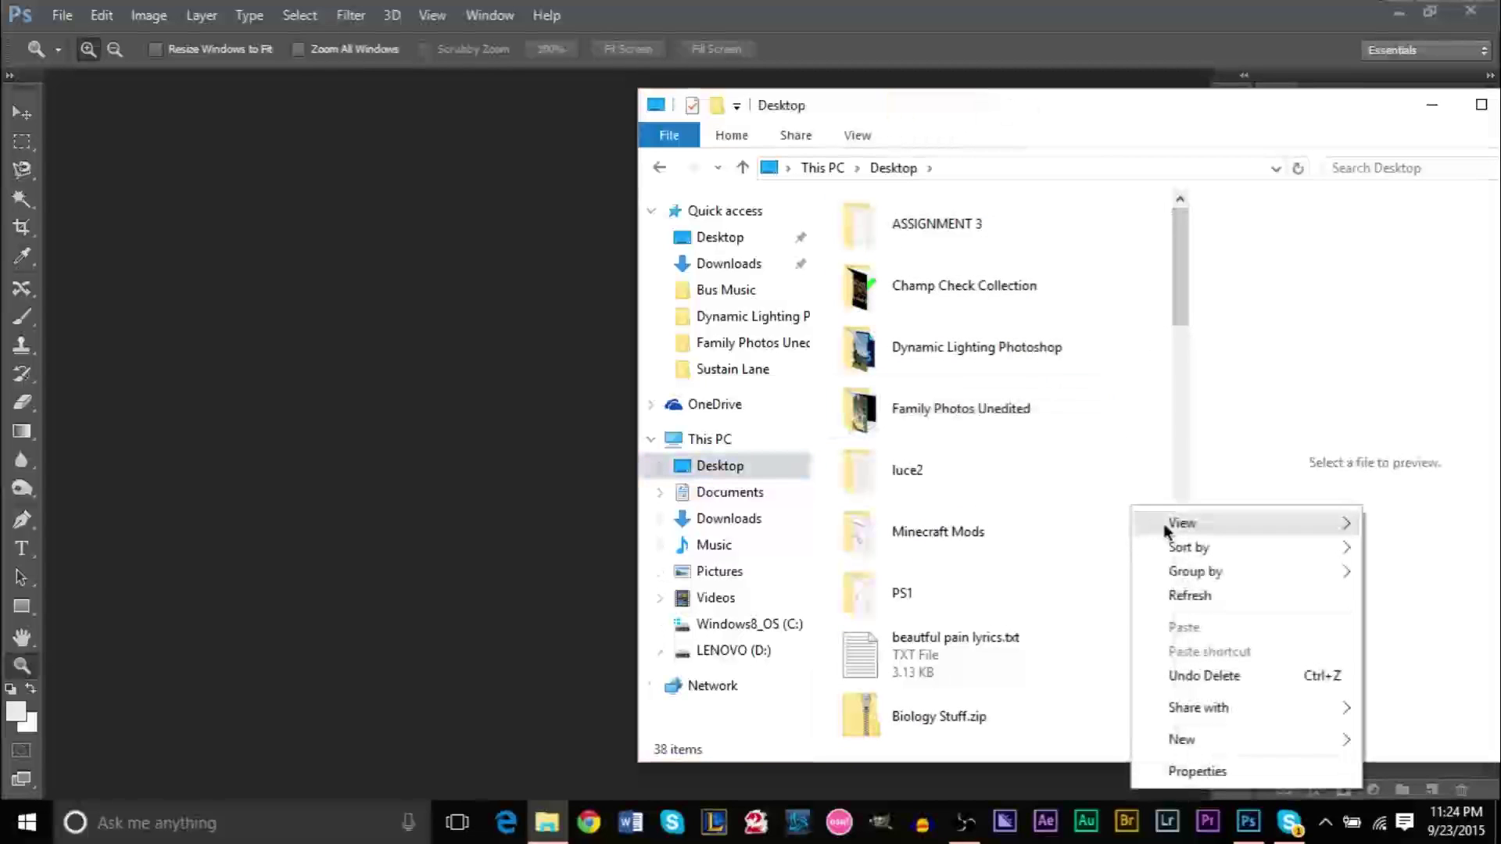
mouse_move(1186, 745)
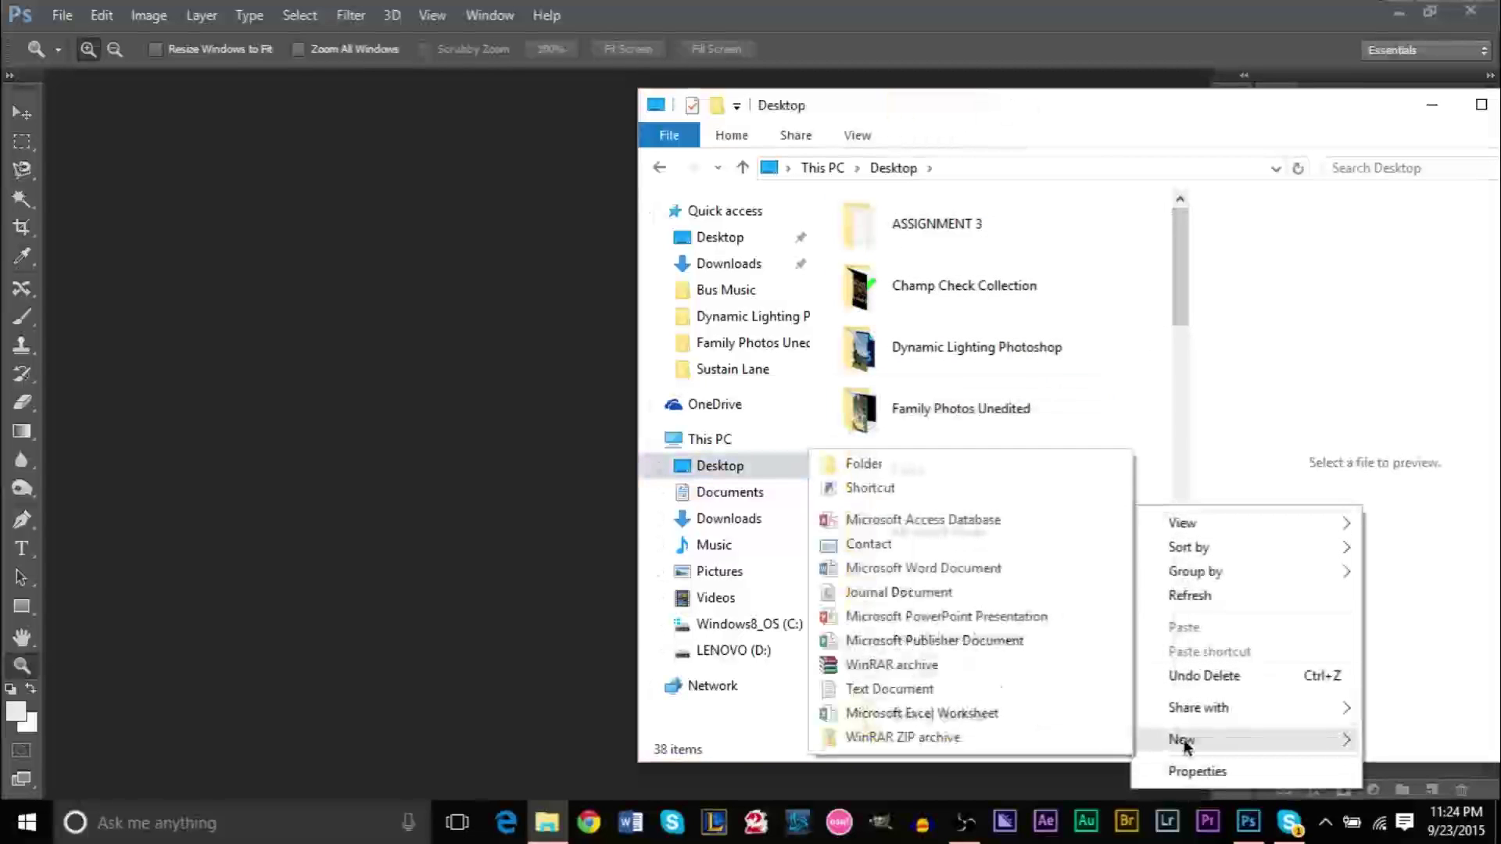
left_click(899, 461)
type("Family Photos EDIT")
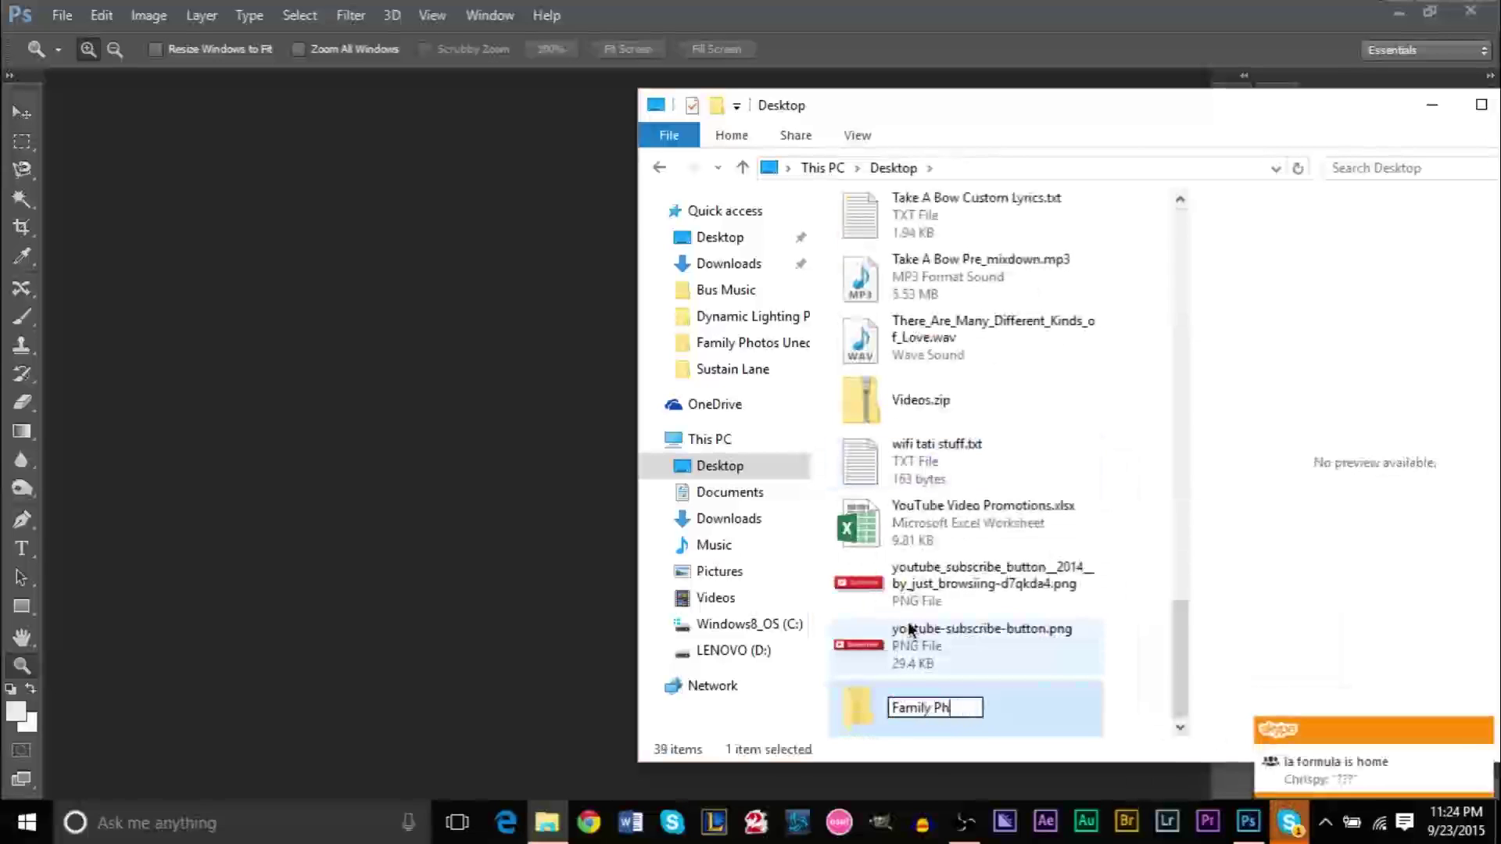
key("BackSpace")
key("BackSpace")
key("BackSpace")
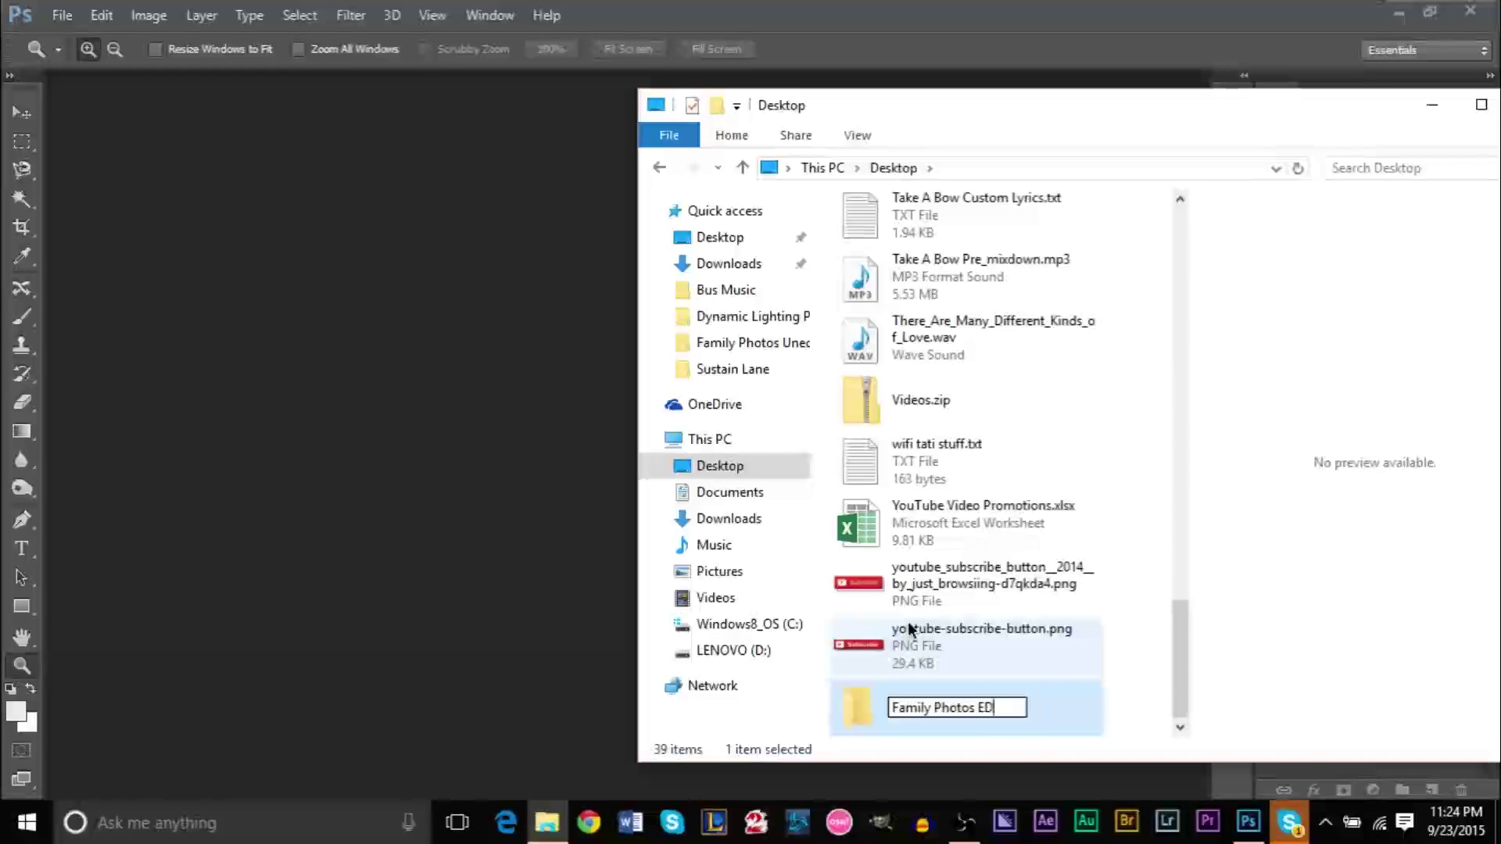
type("dited")
key("Return")
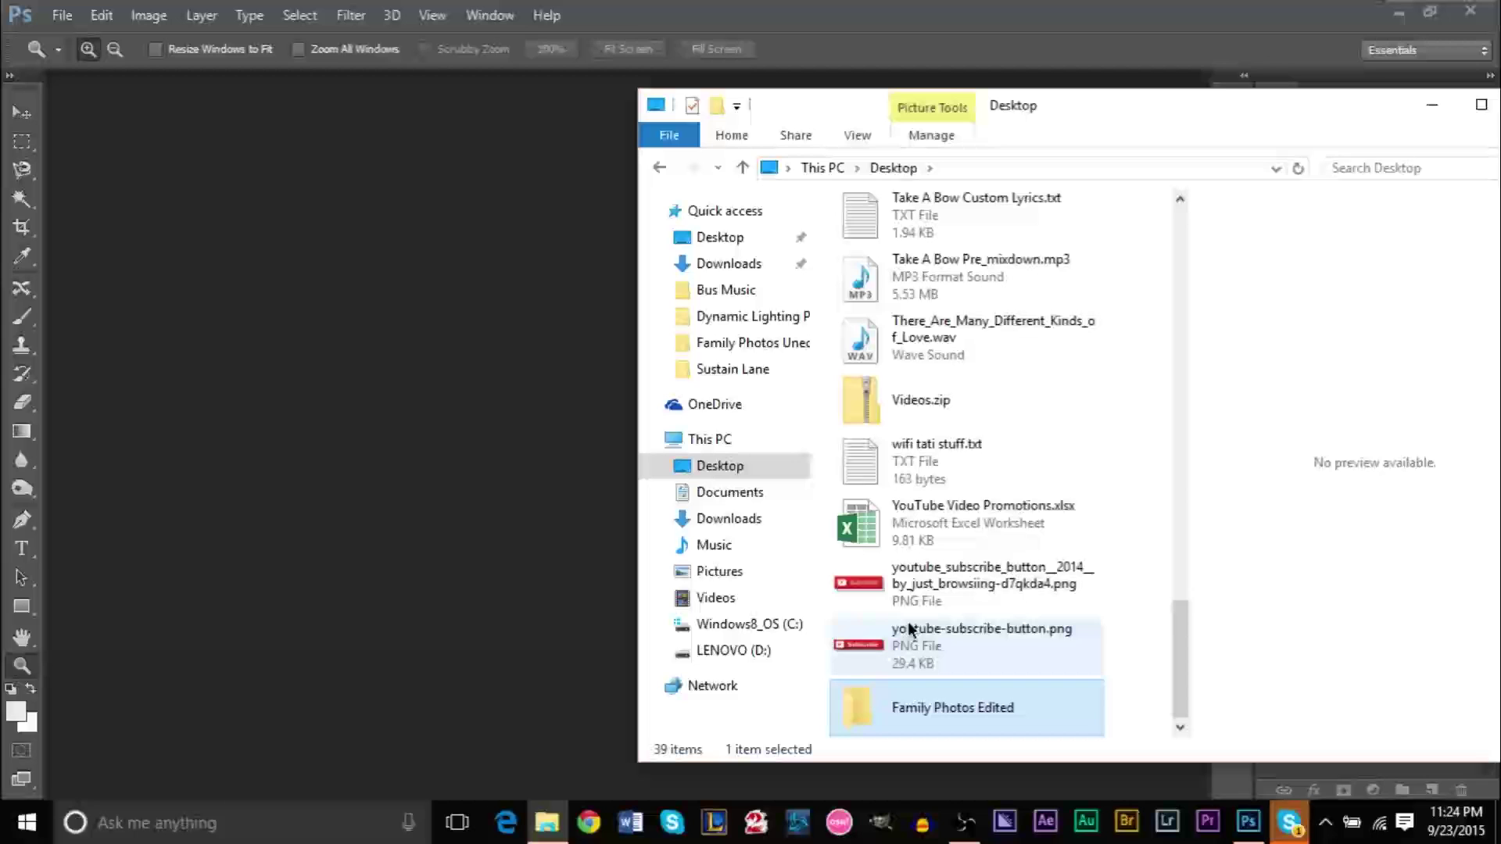
Step: Go back into the Family Photos Unedited folder
scroll(1175, 637, "up", 3)
scroll(1175, 637, "down", 3)
scroll(1182, 616, "up", 15)
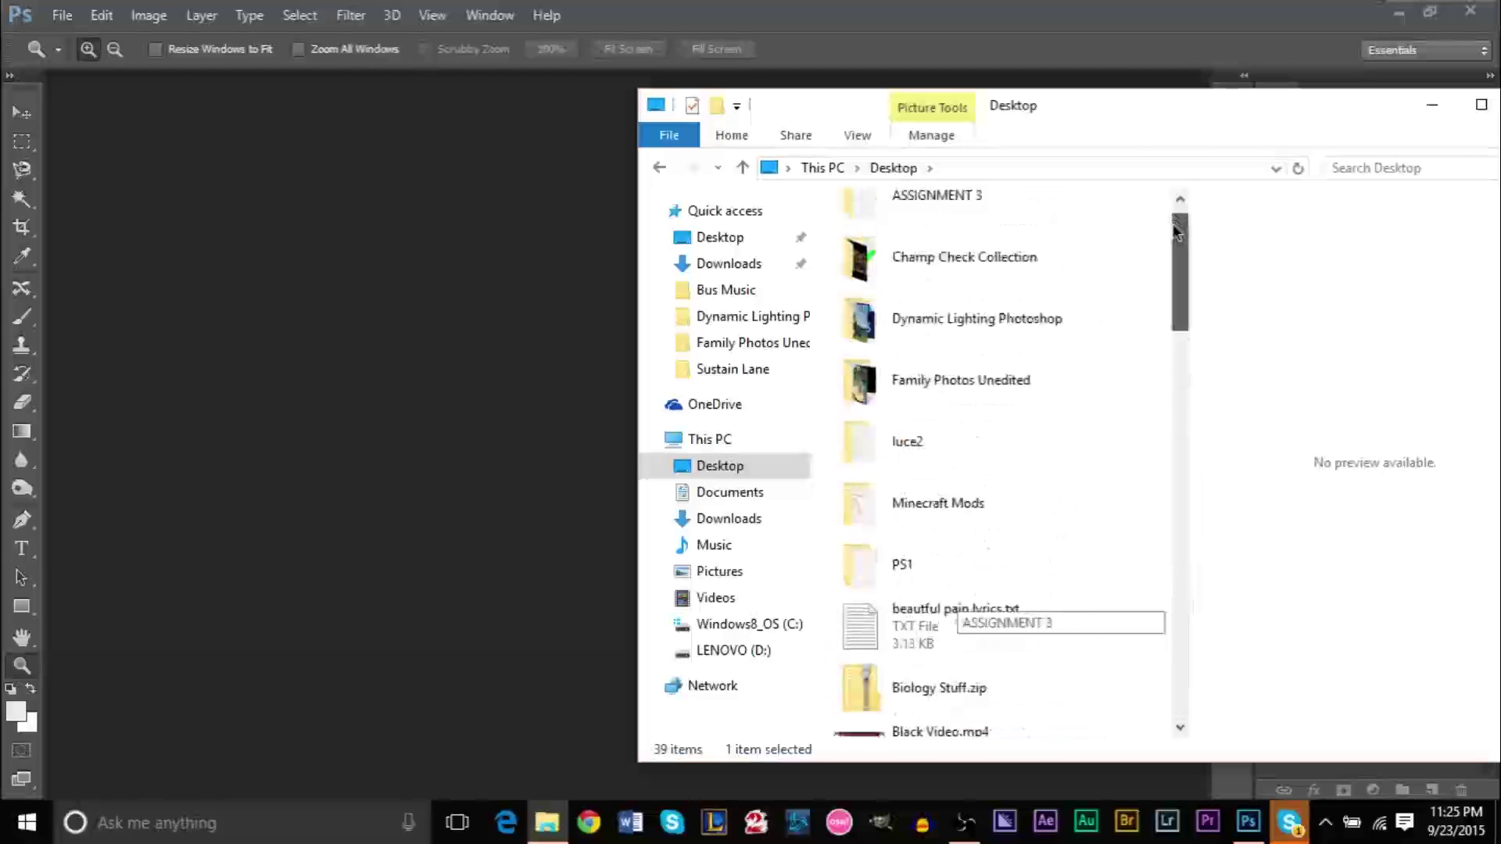
left_click(960, 422)
double_click(960, 423)
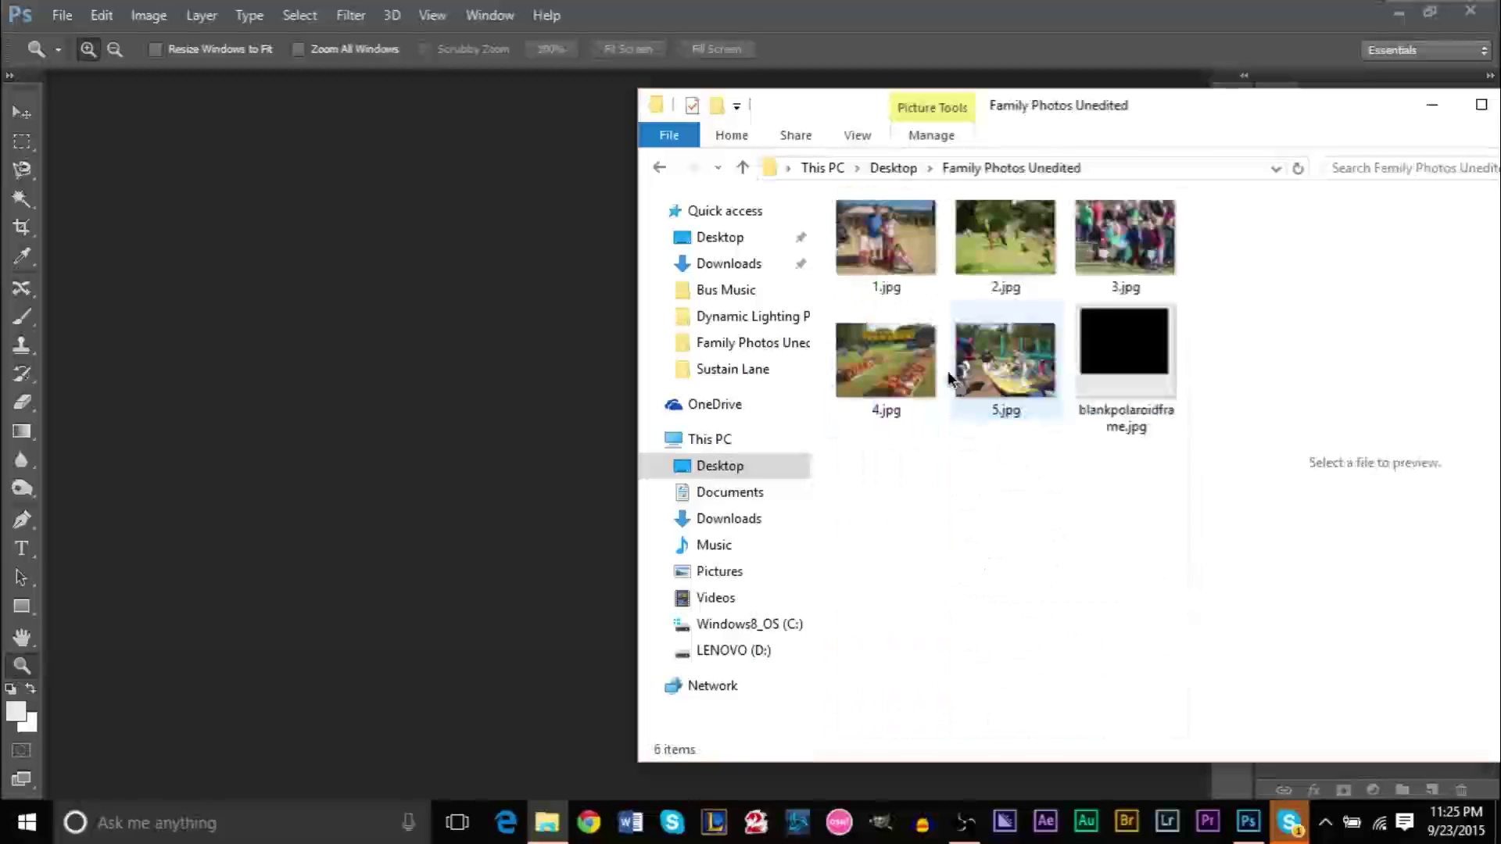
Step: Drag 1.jpg into Photoshop as a document, cancelling a trial File > Place
left_click(1148, 391)
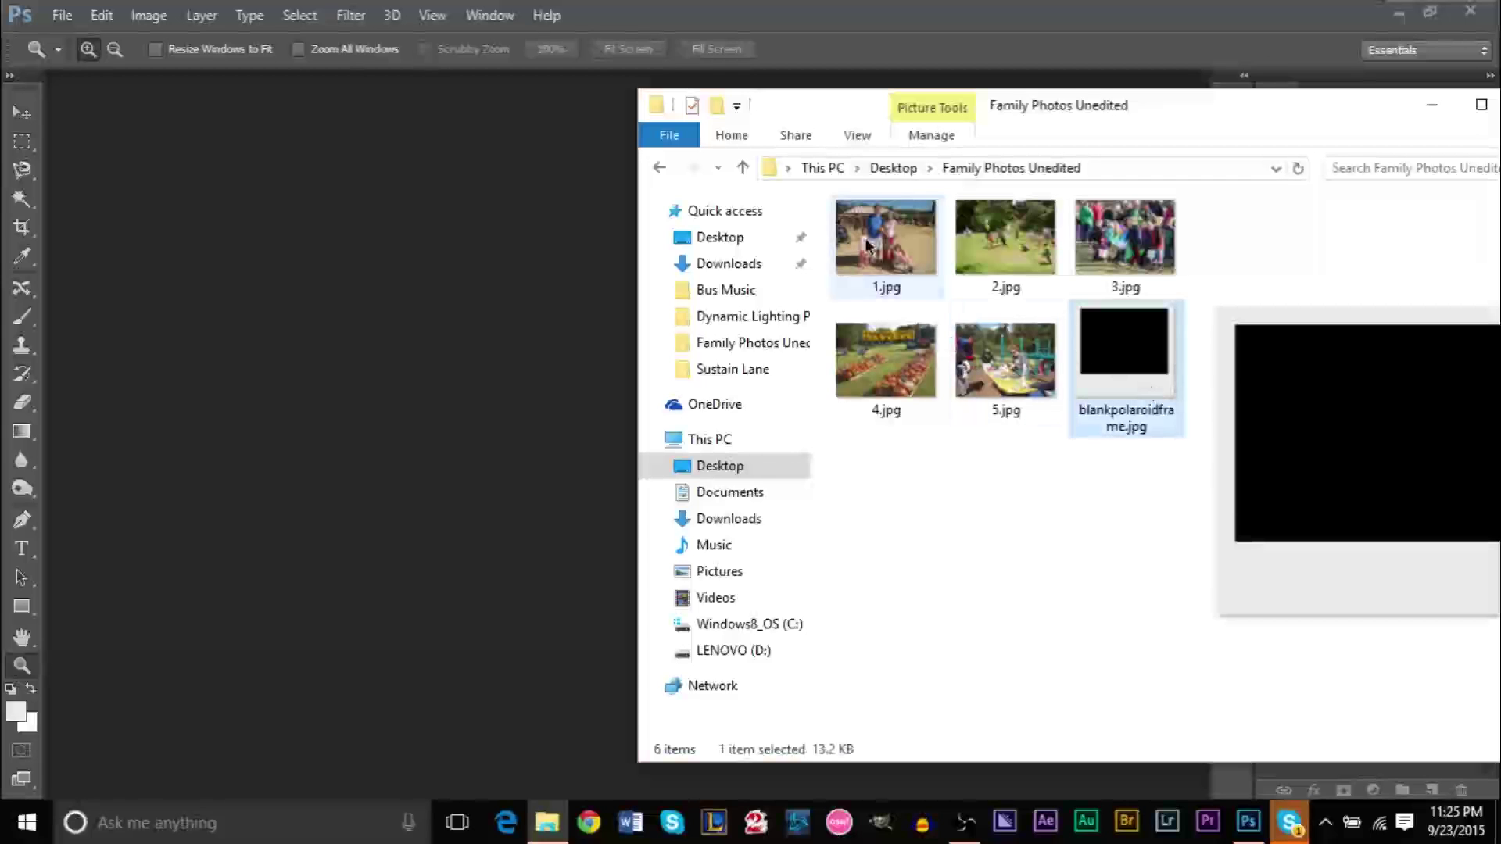
left_click_drag(886, 237, 576, 308)
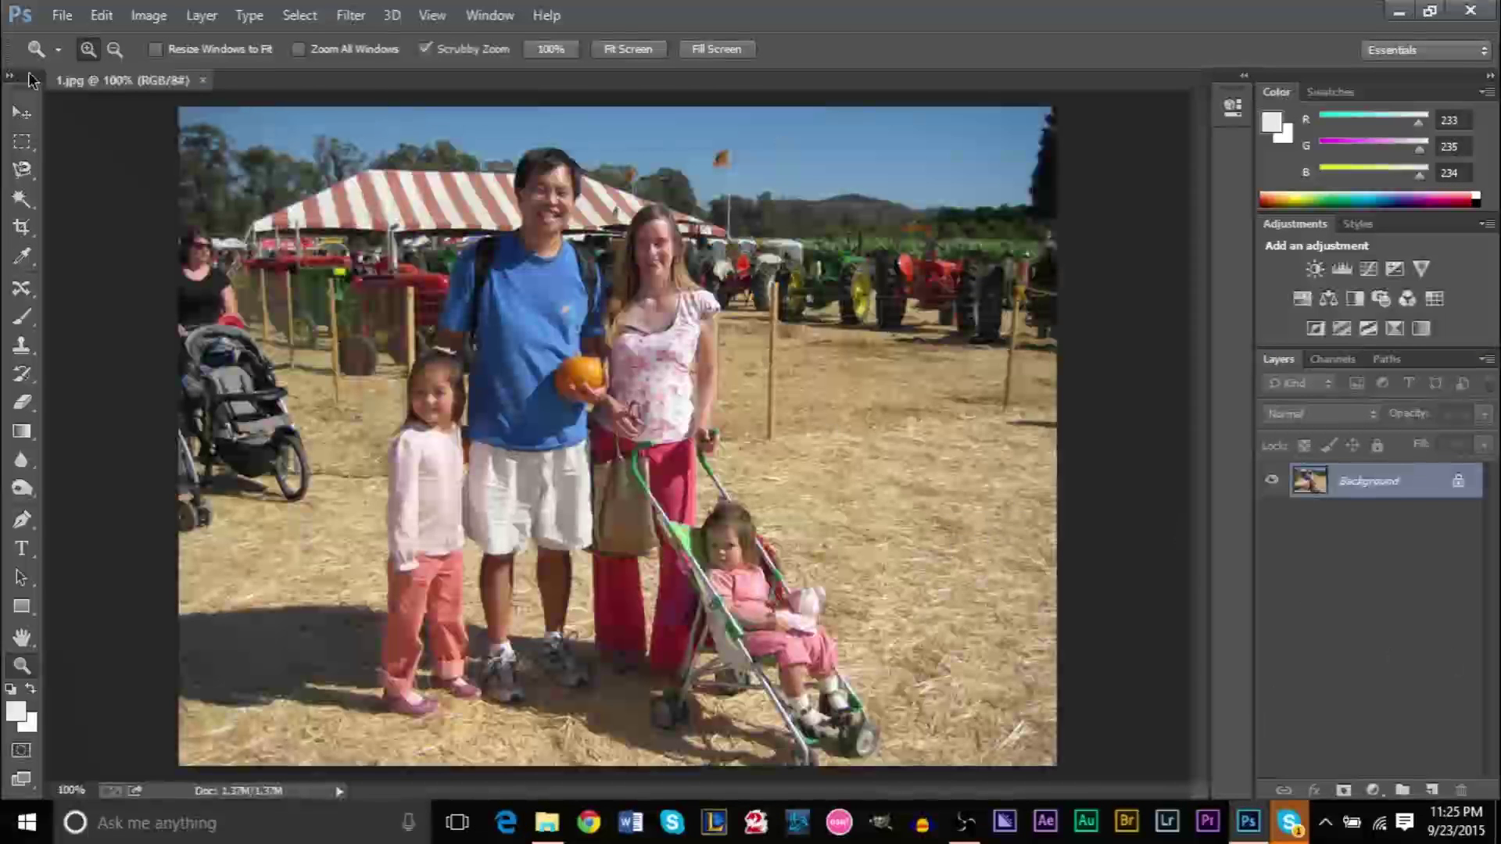
left_click(62, 14)
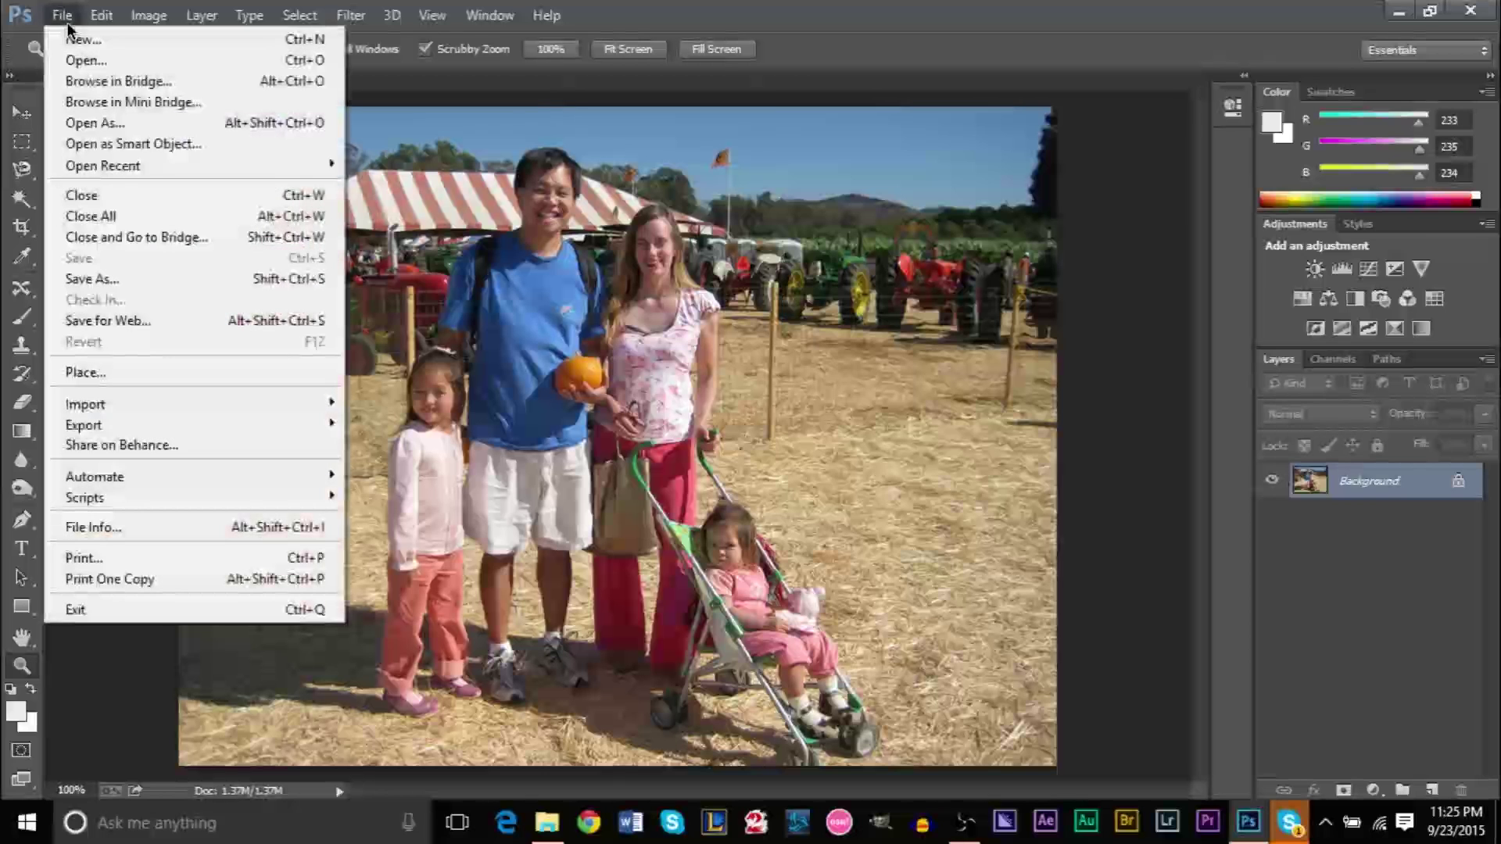
left_click(134, 372)
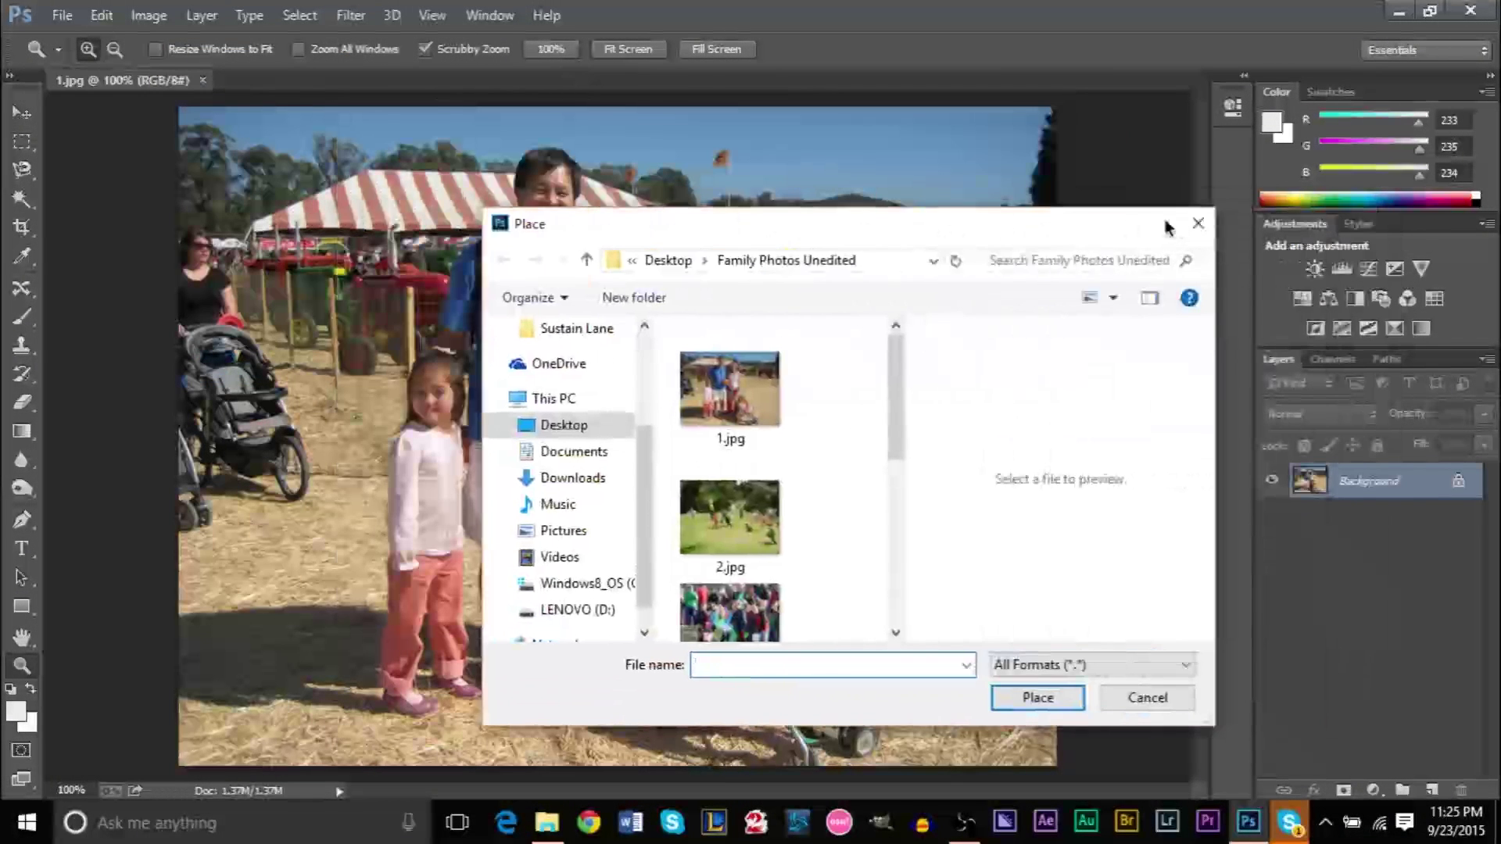
left_click(1198, 223)
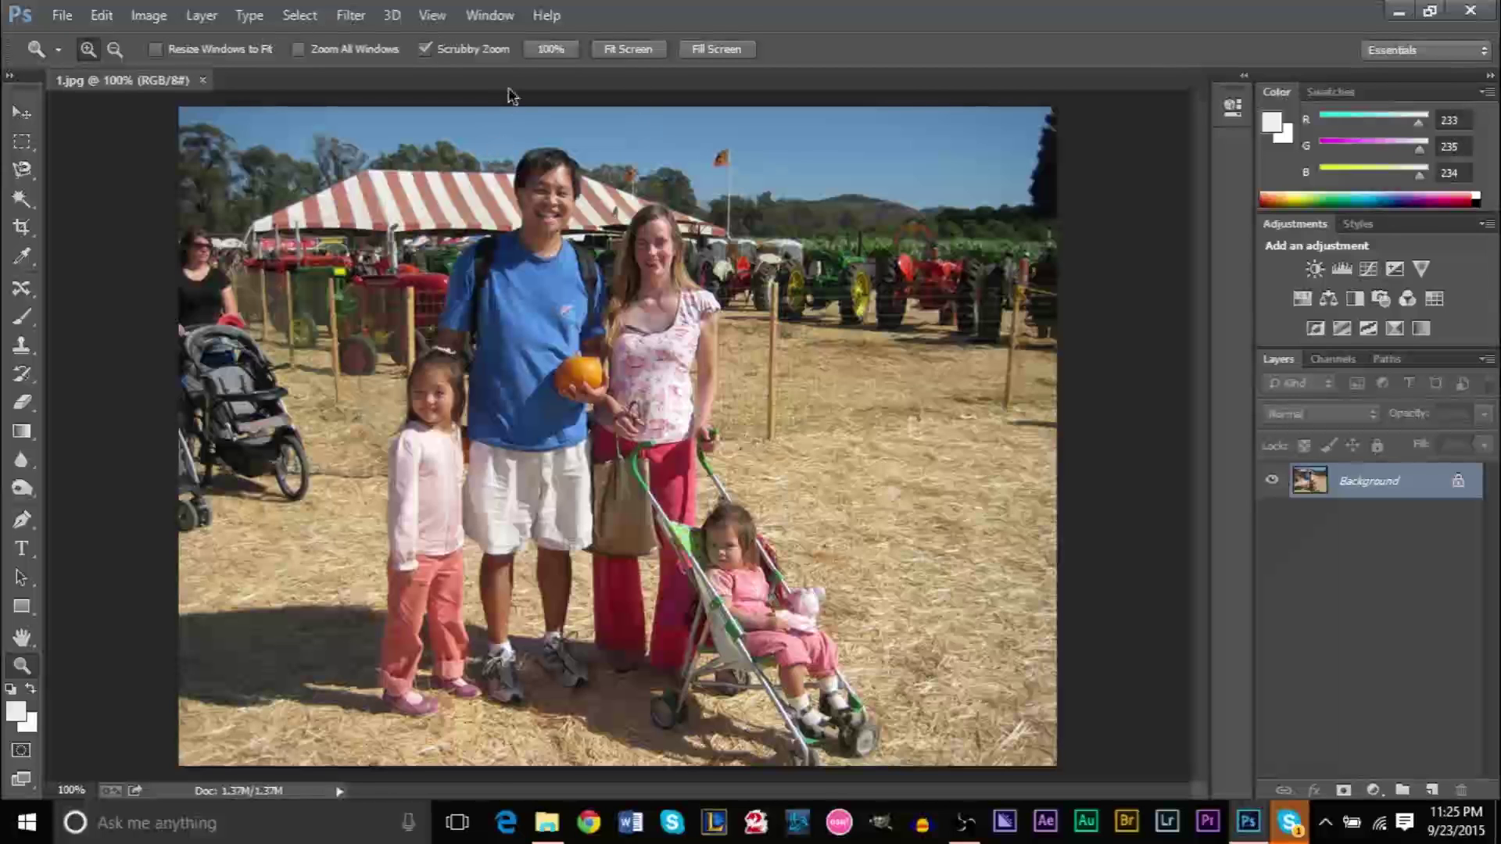
left_click(506, 16)
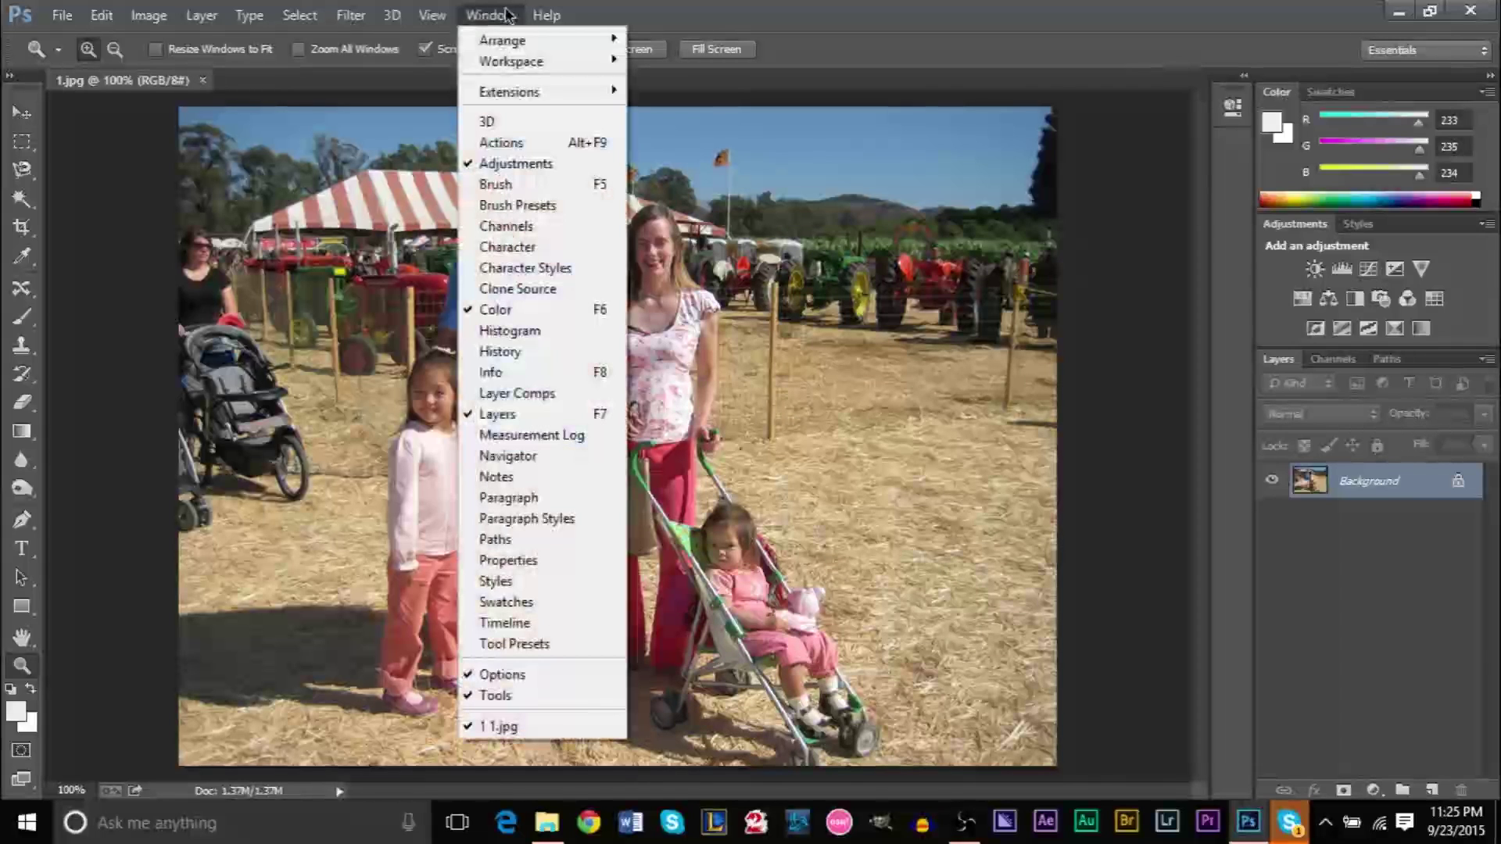
Step: Delete Action 1 and the old Family set from the Actions panel
left_click(504, 147)
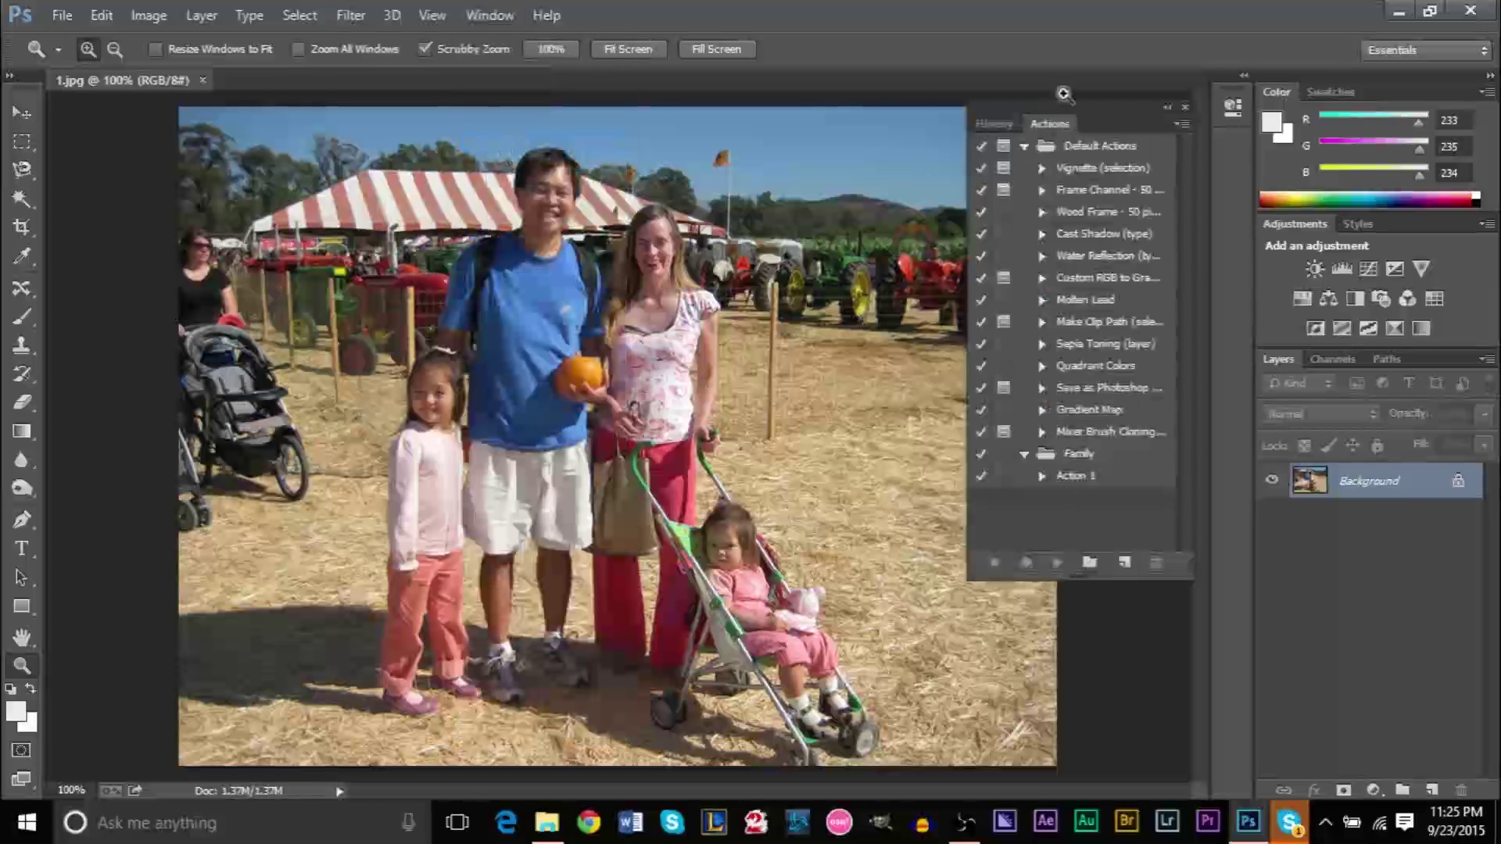
left_click(1074, 479)
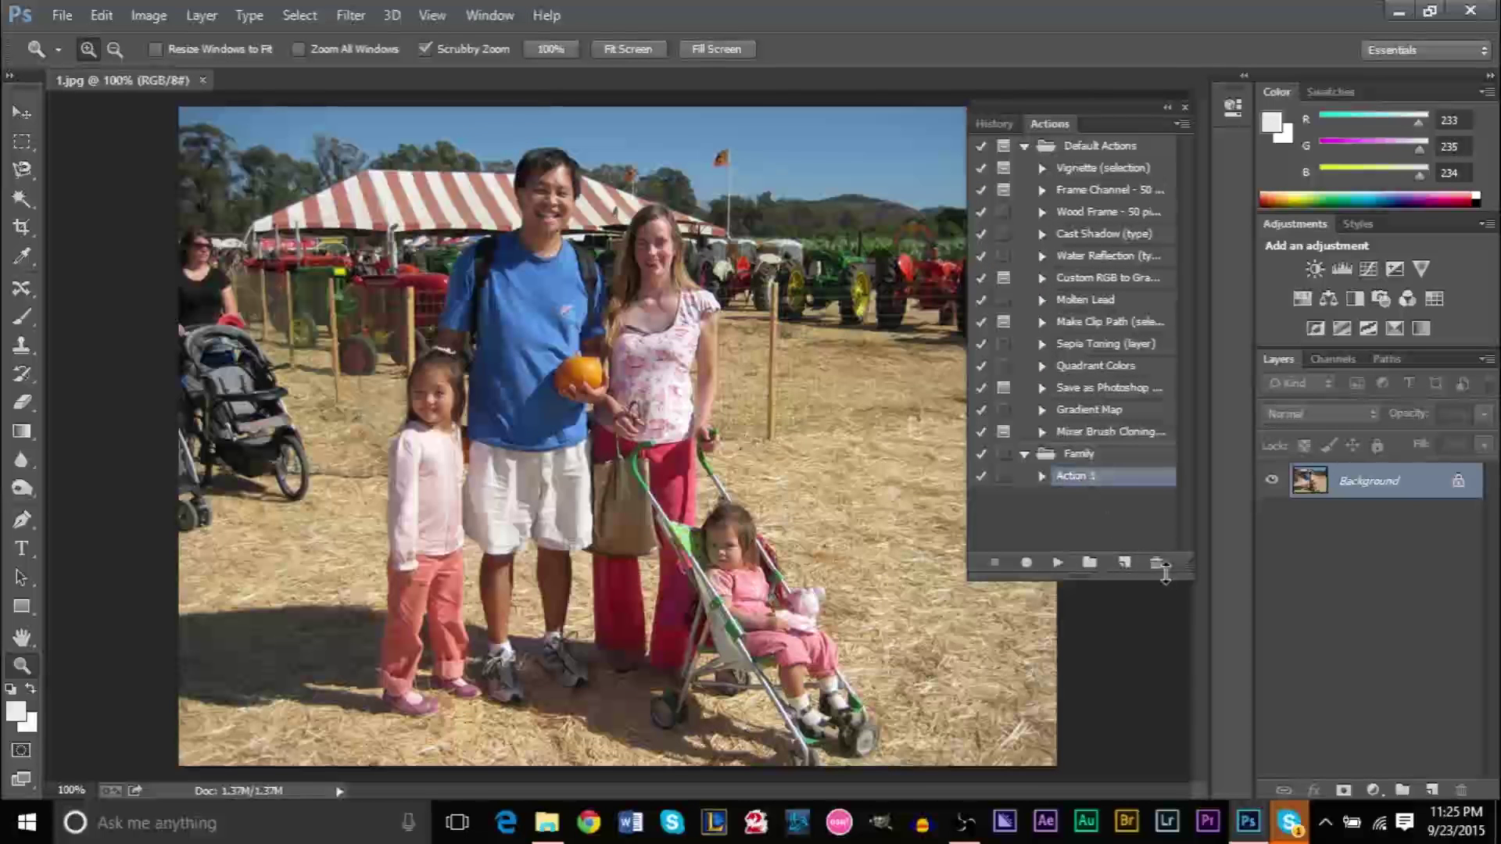
left_click(1160, 564)
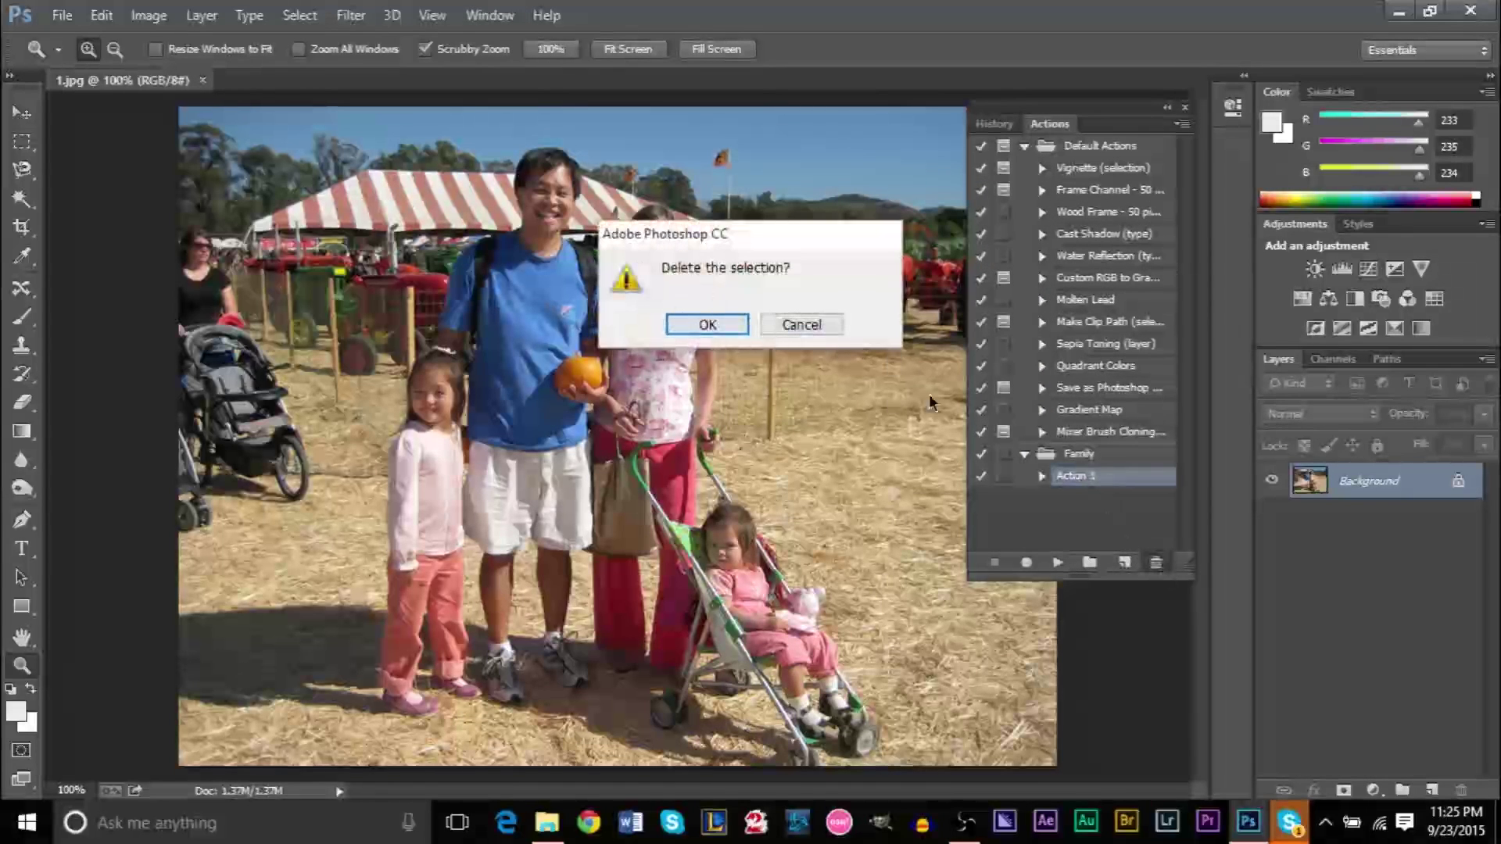
left_click(731, 331)
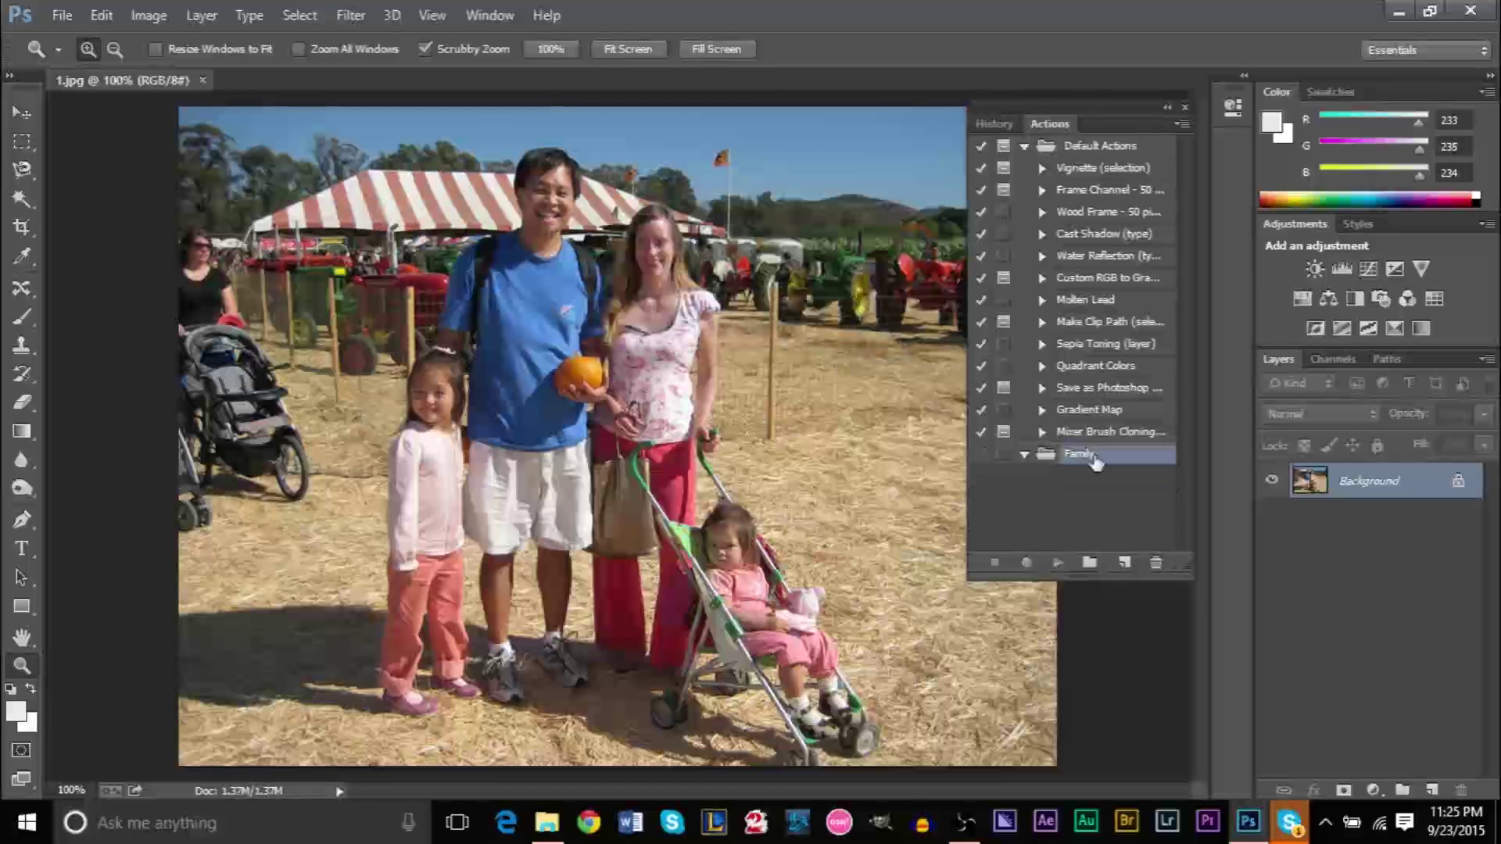
left_click(1156, 563)
left_click(709, 325)
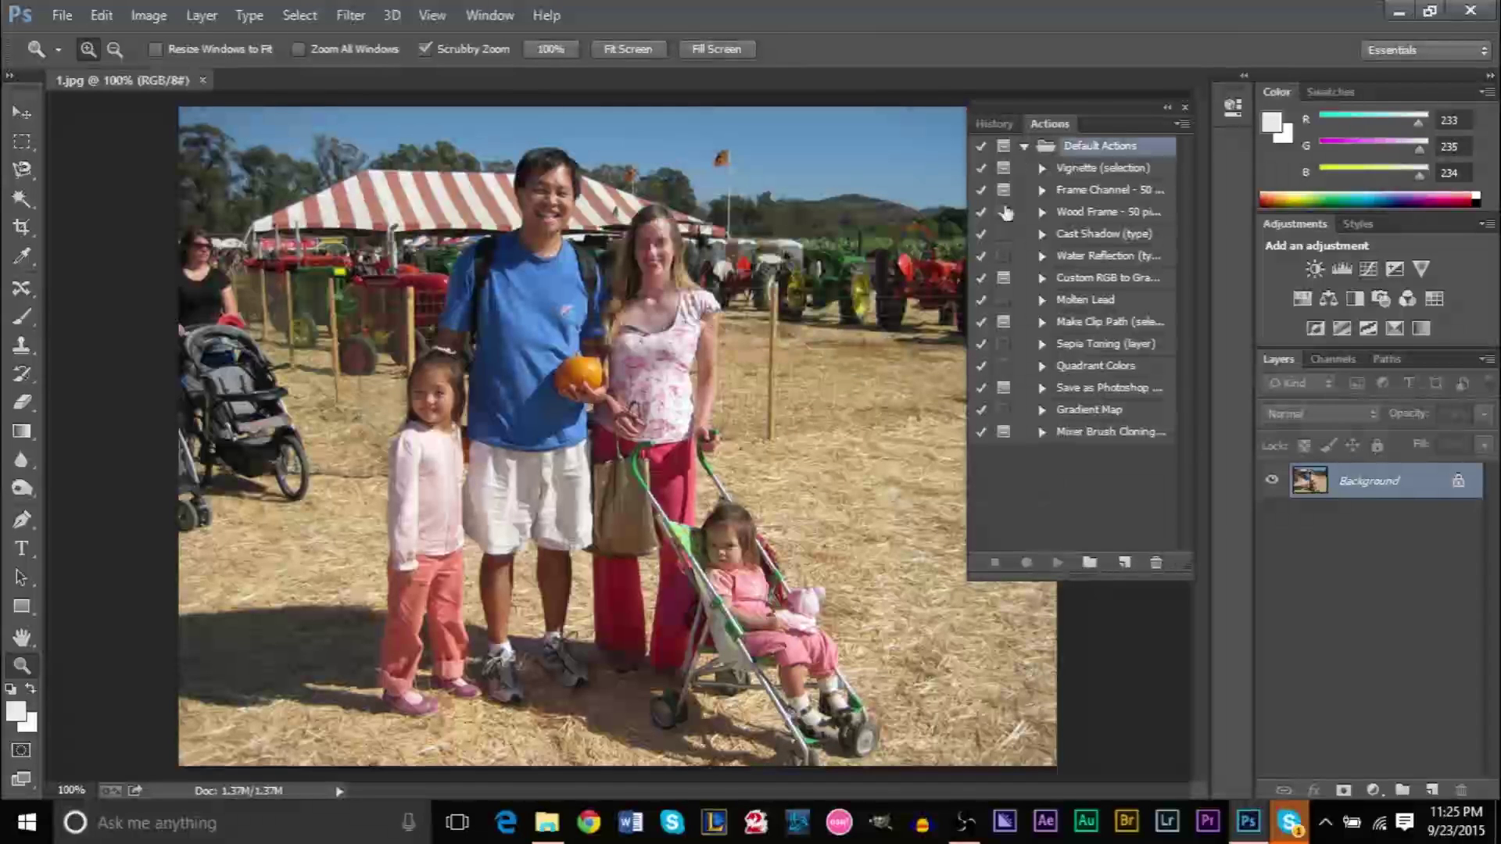
left_click_drag(1091, 121, 1041, 114)
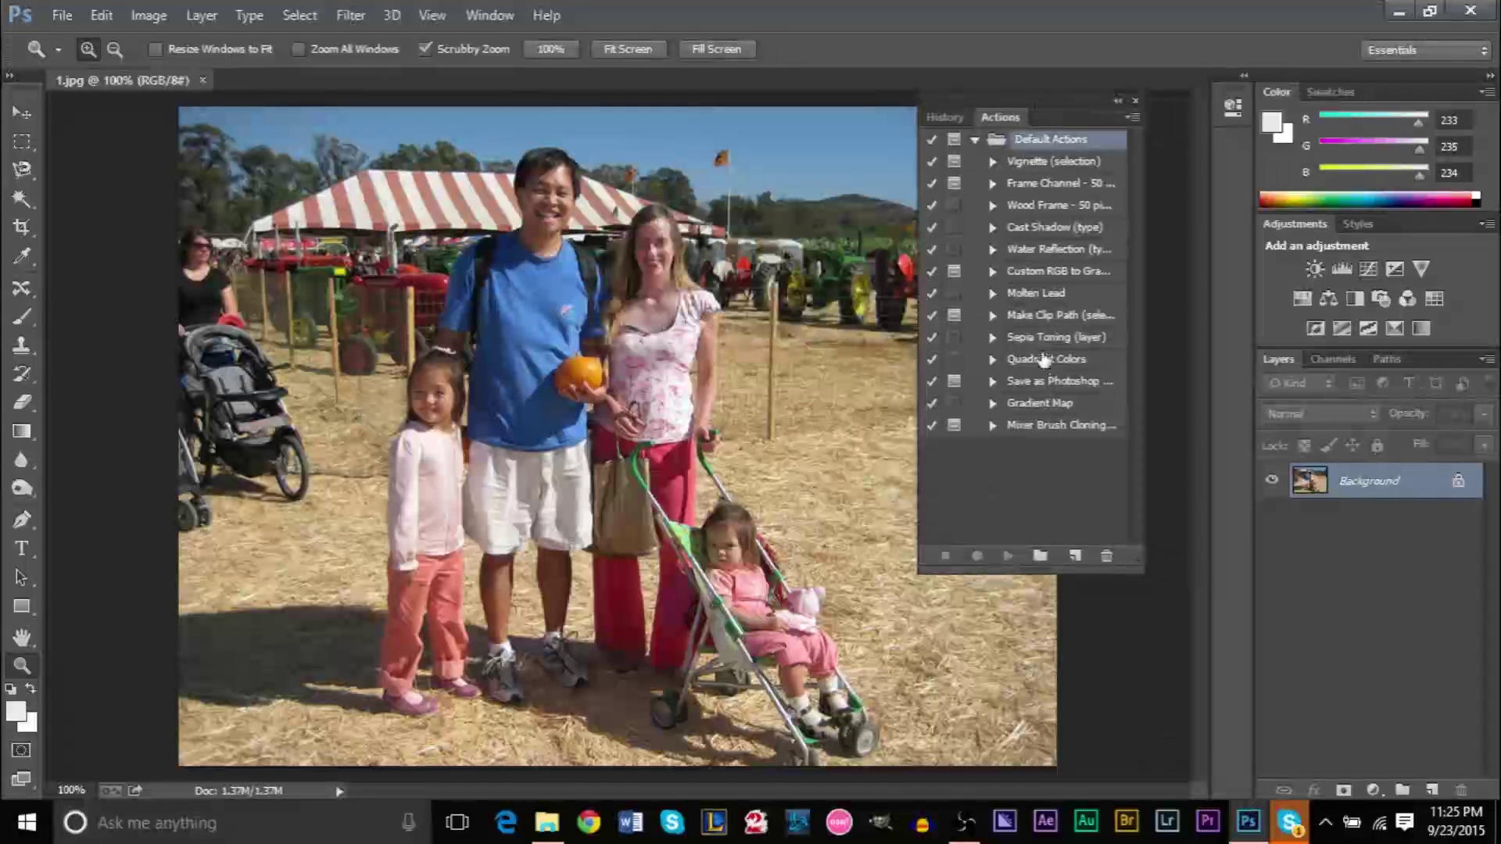
Step: Run the Wood Frame - 50 pixel action on the photo and zoom out to 50%
left_click(993, 184)
left_click(994, 185)
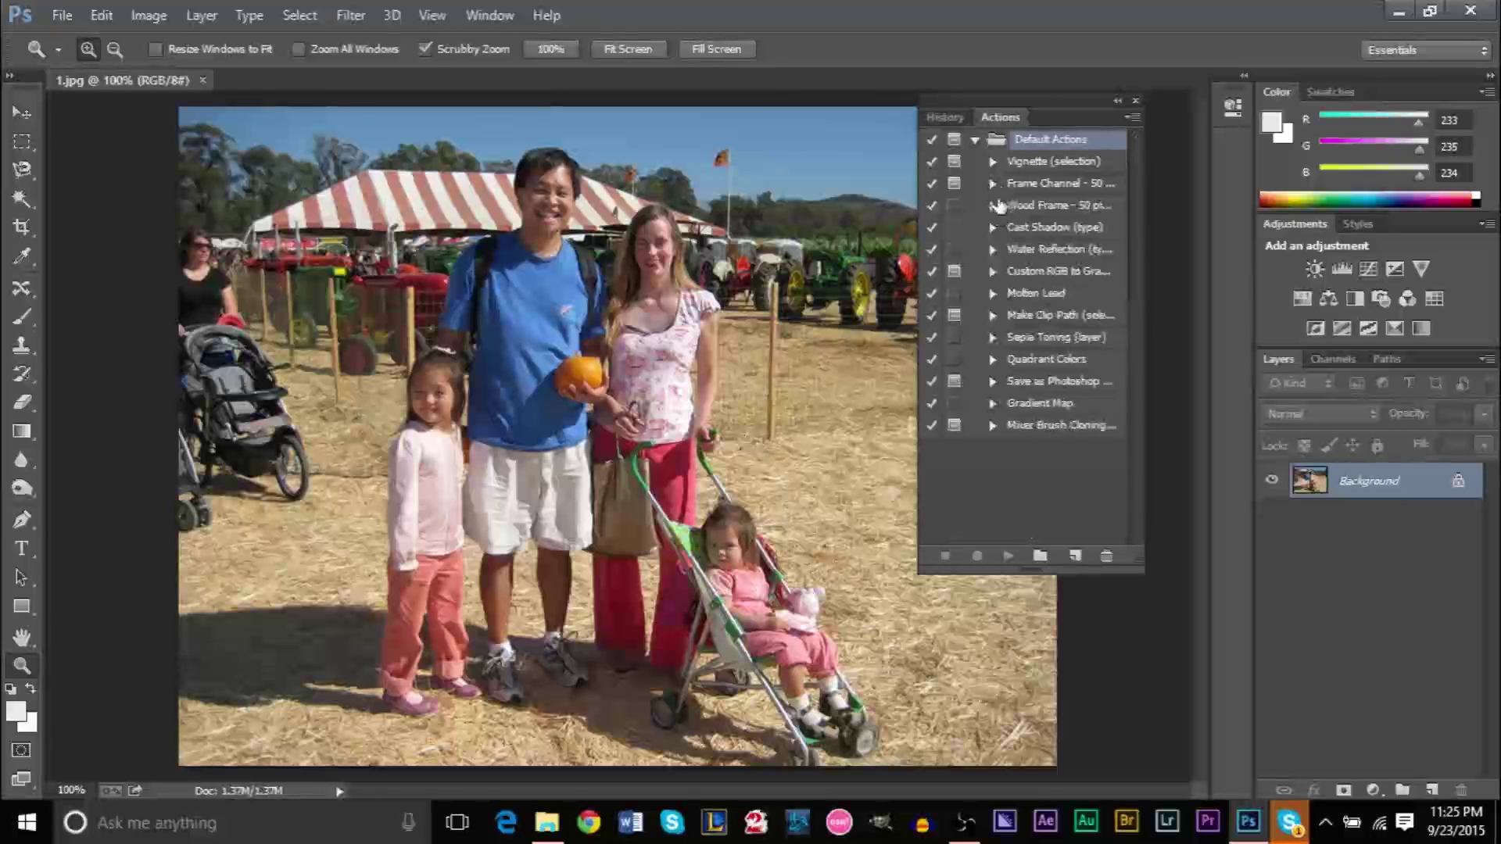
left_click(994, 205)
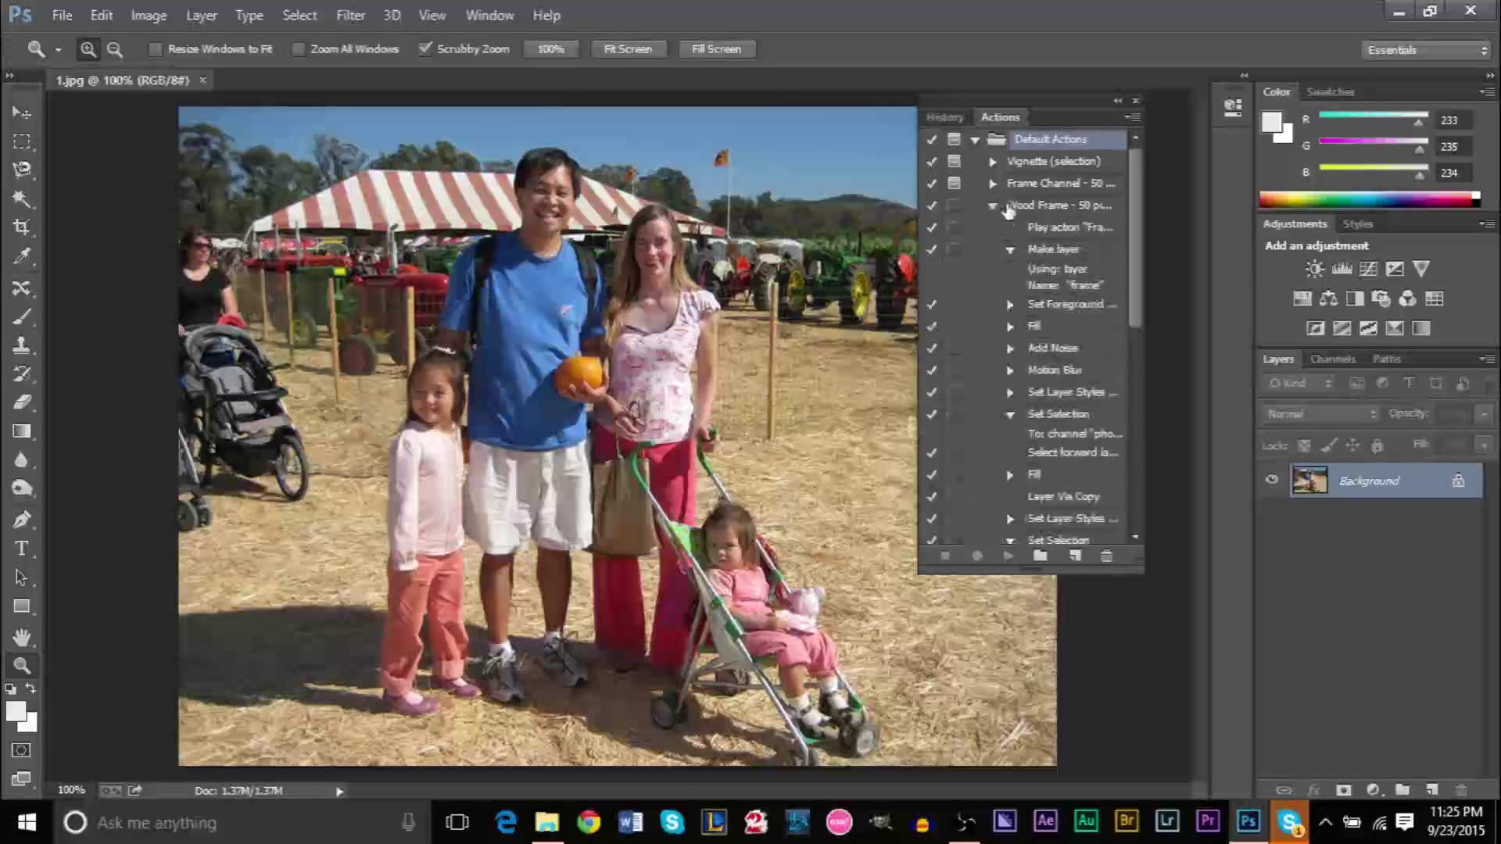
left_click(1041, 208)
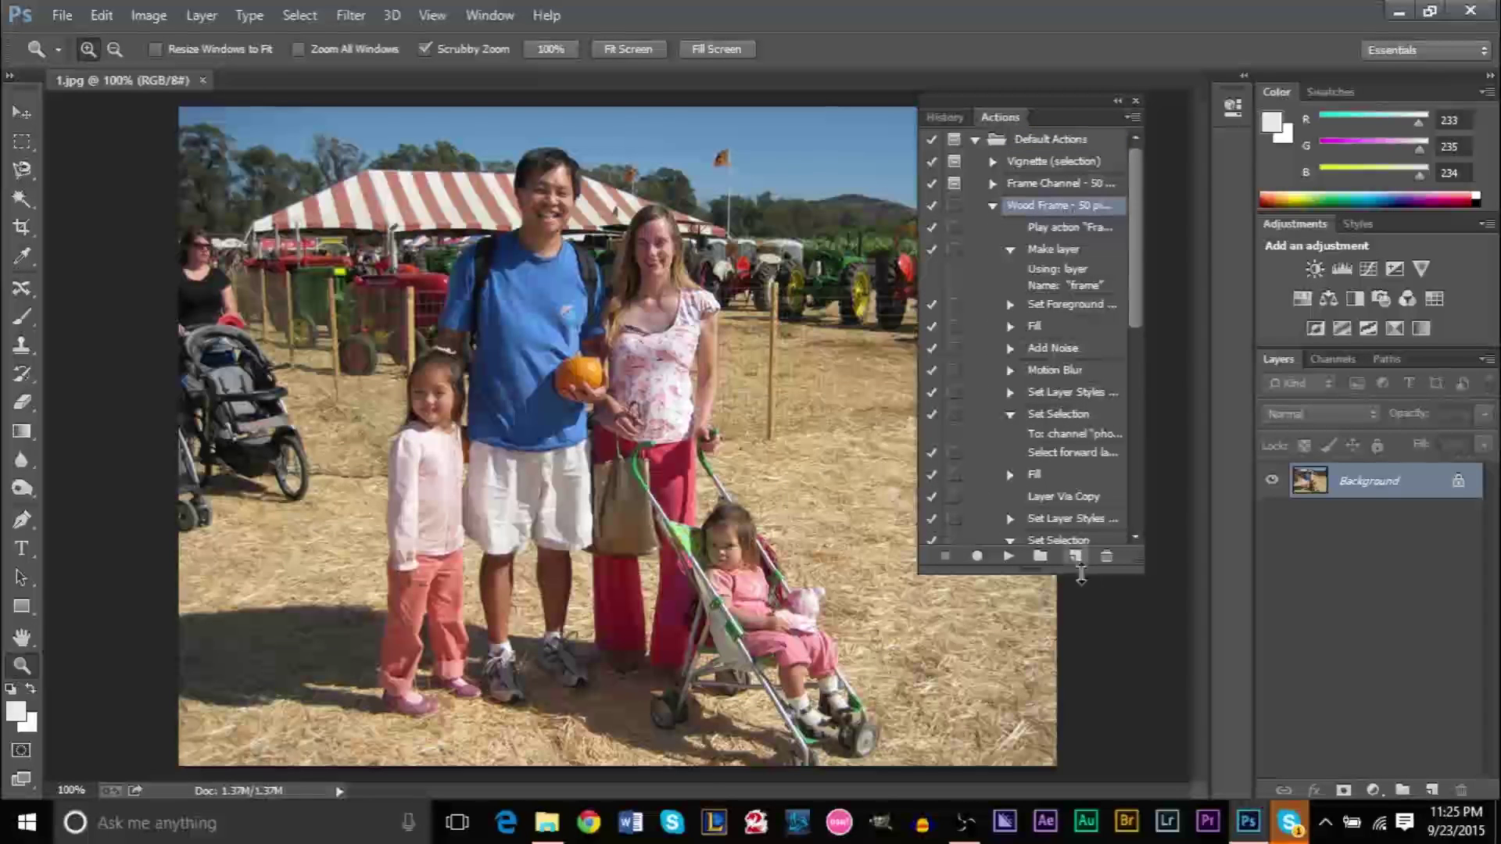
left_click(1009, 557)
left_click(696, 323)
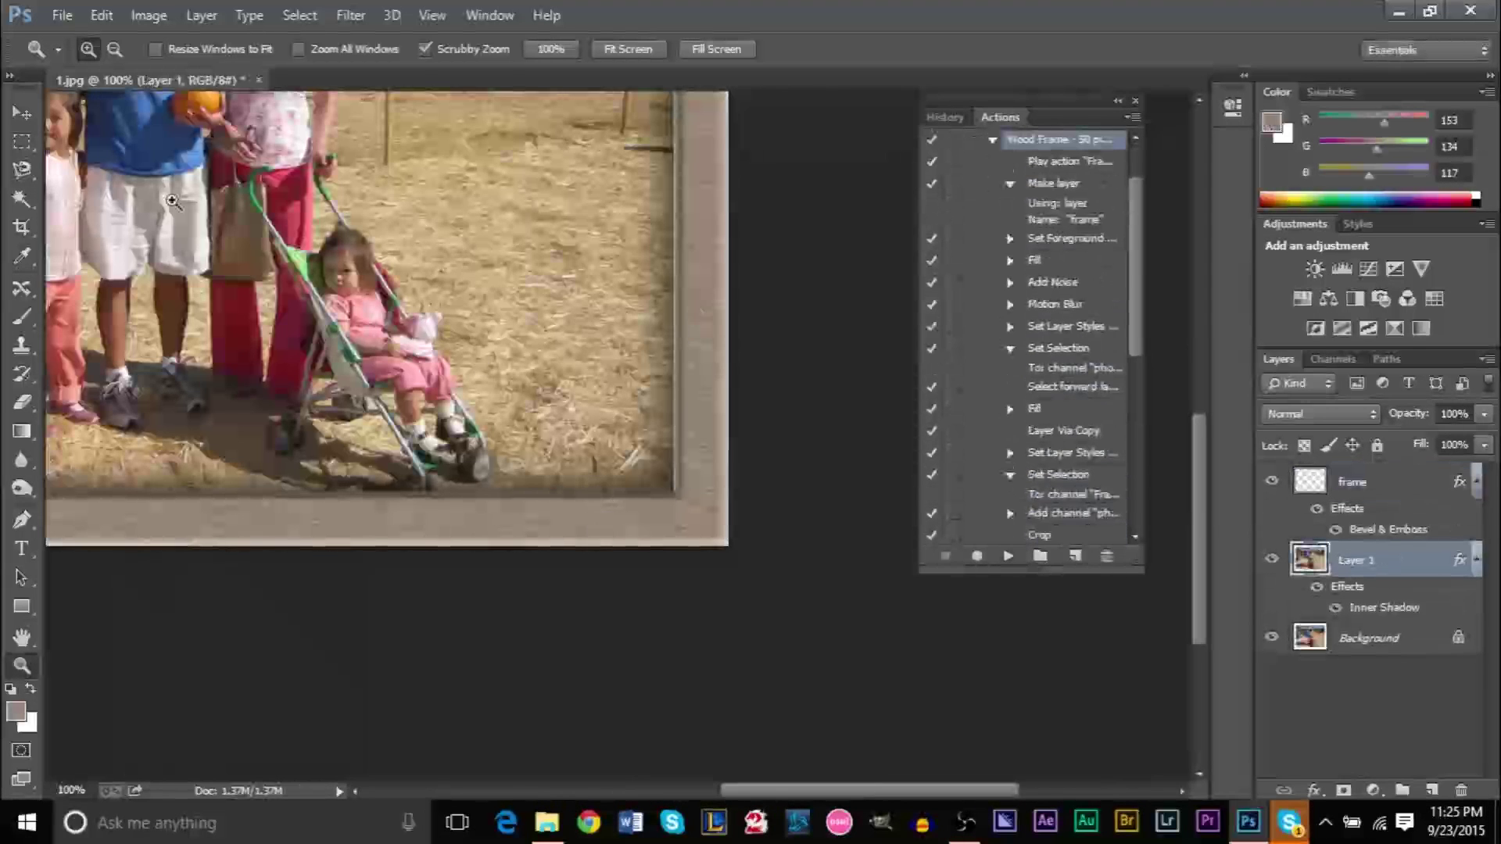
left_click(407, 466, "alt")
left_click(718, 465, "alt")
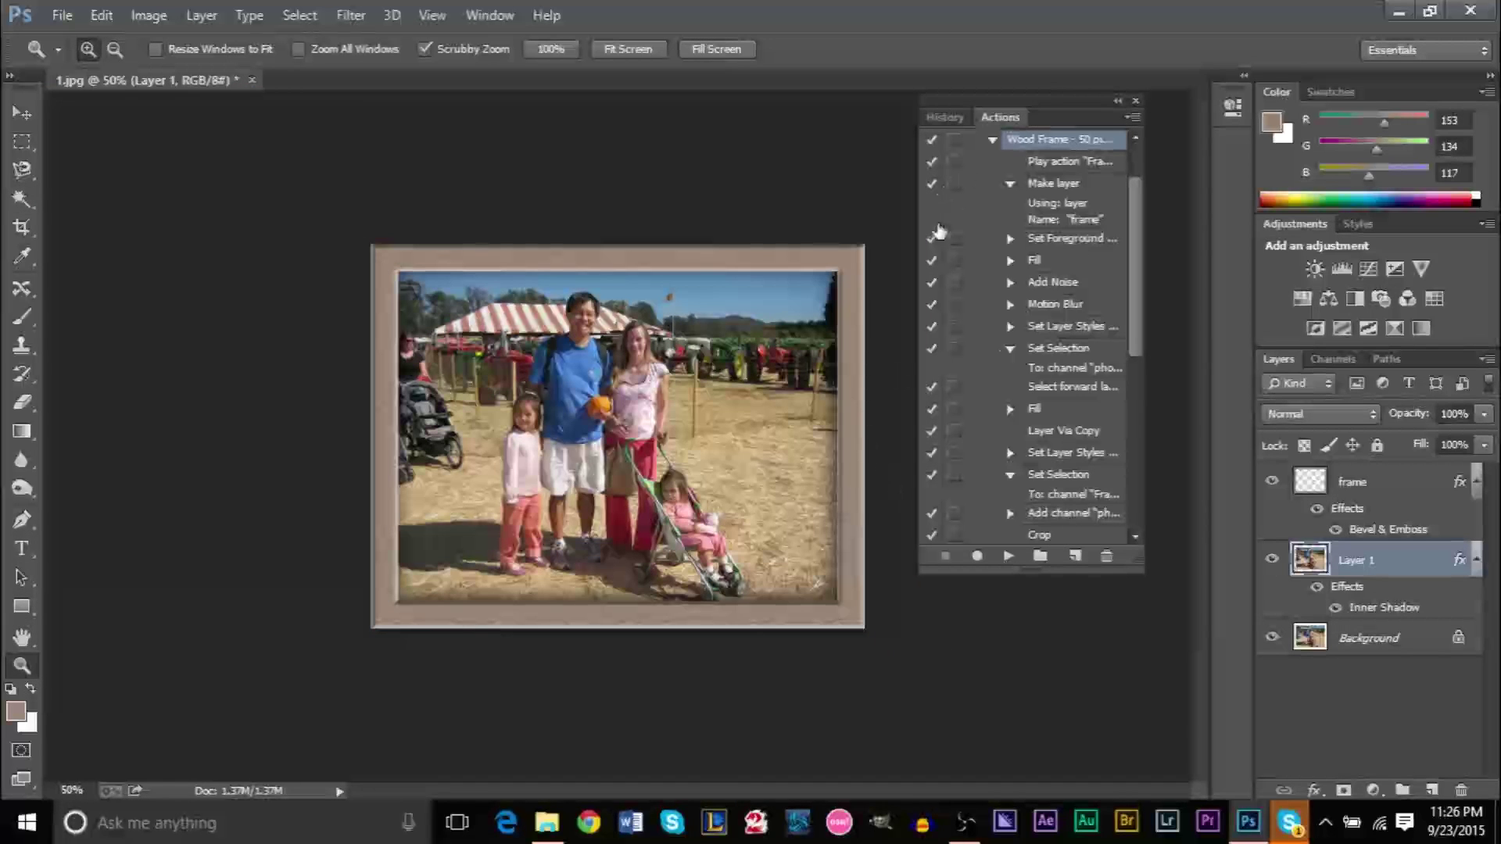
scroll(1139, 254, "up", 1)
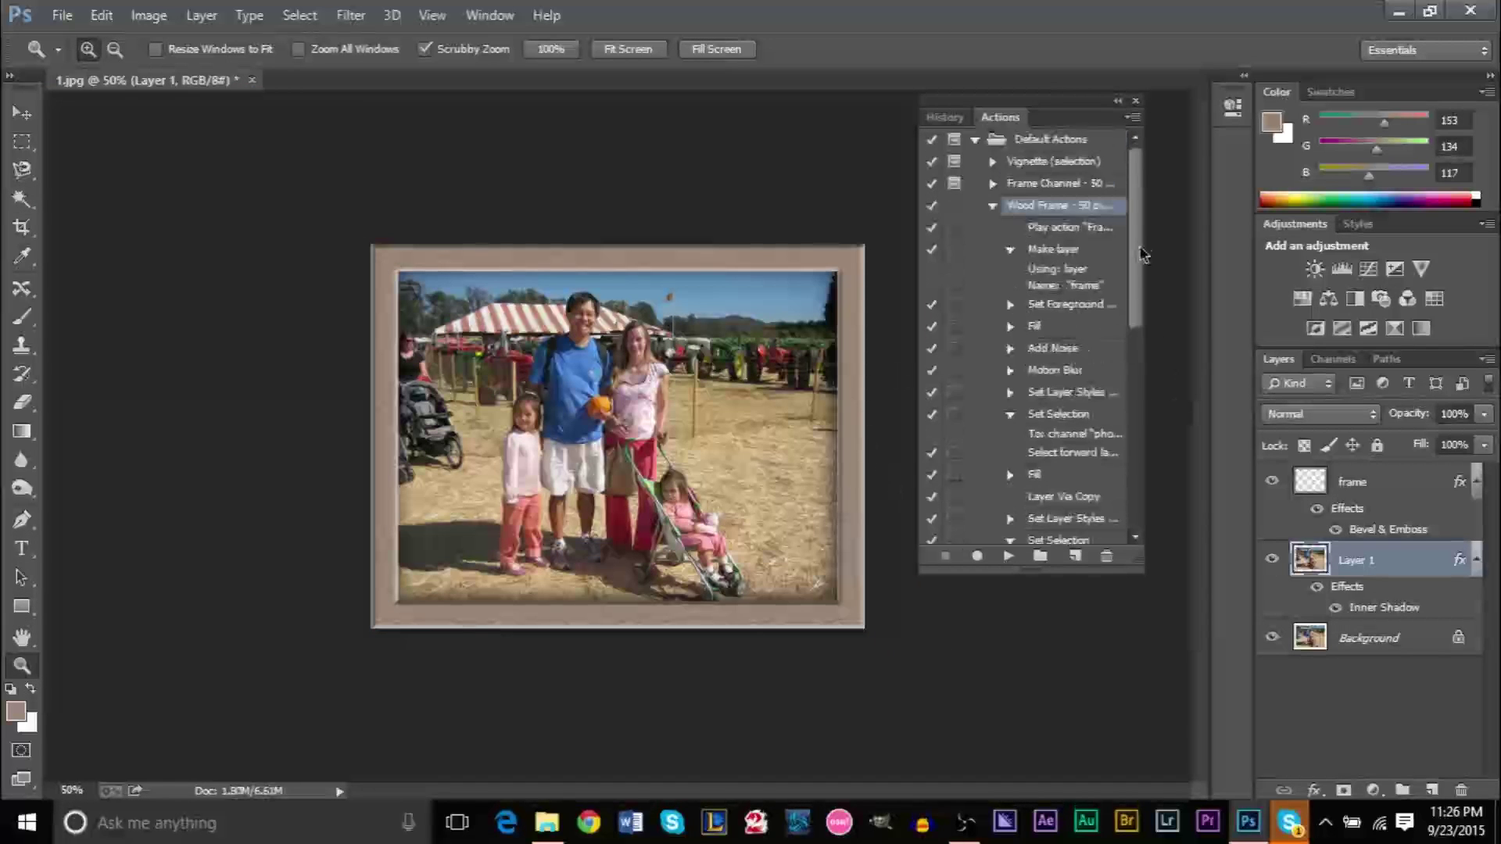
left_click(992, 206)
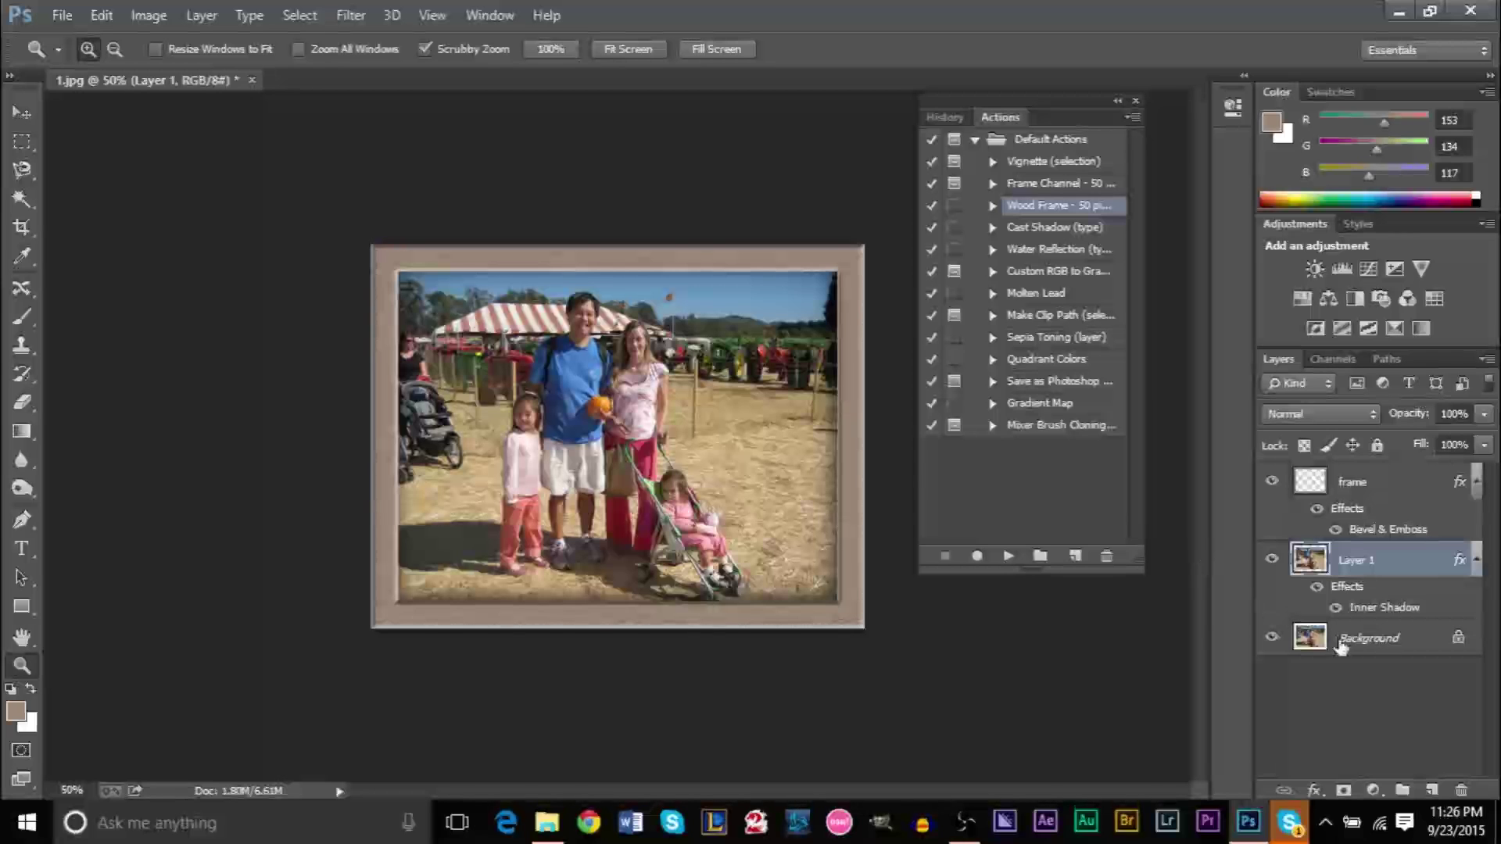
Step: Delete the Layer 1 and frame layers added by the wood frame
left_click(1460, 790)
left_click(707, 323)
left_click(1360, 481)
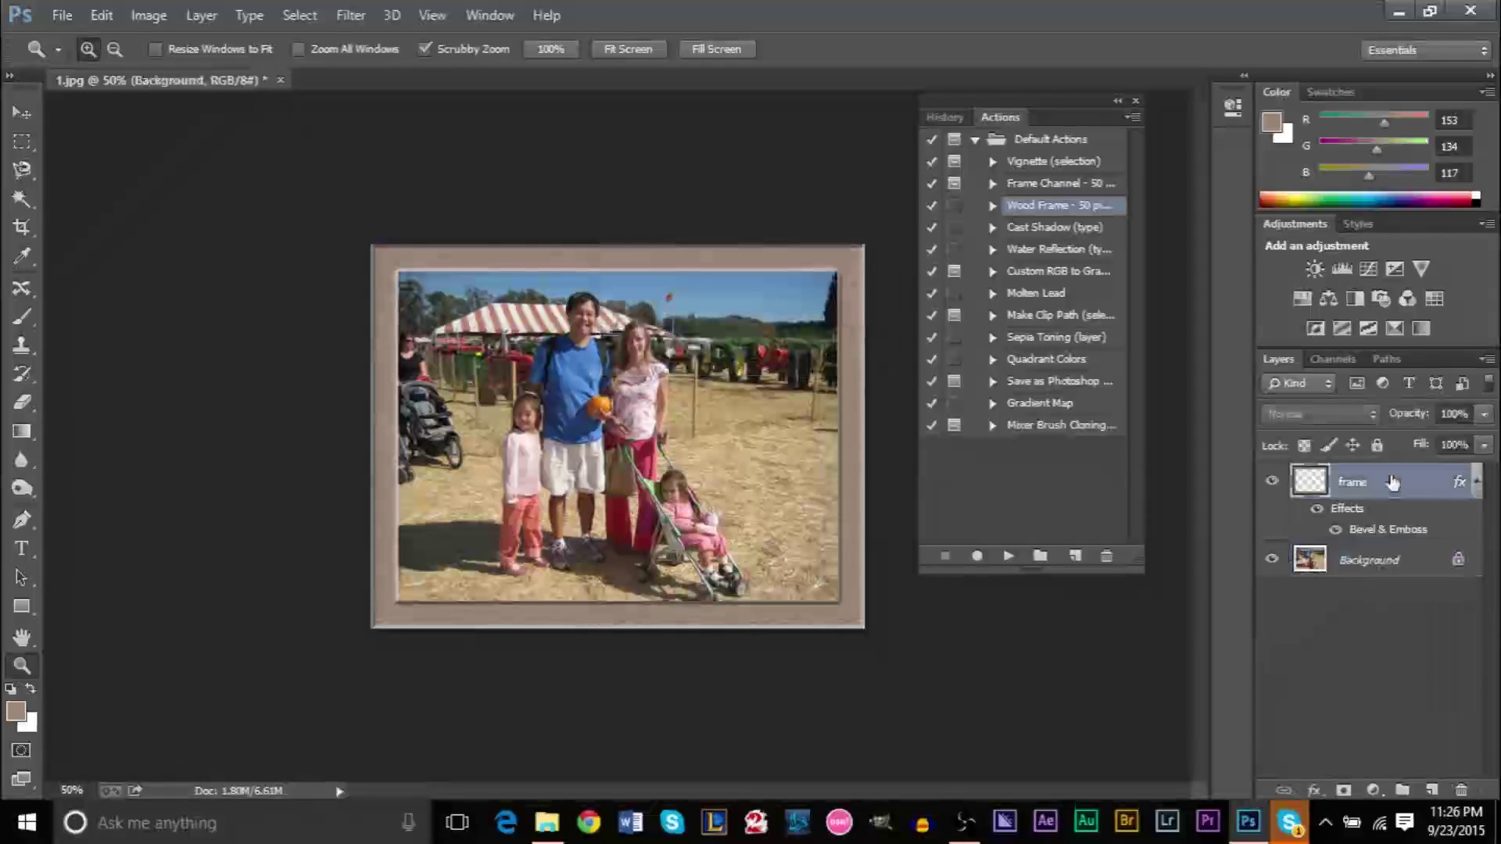
left_click(1460, 789)
left_click(708, 324)
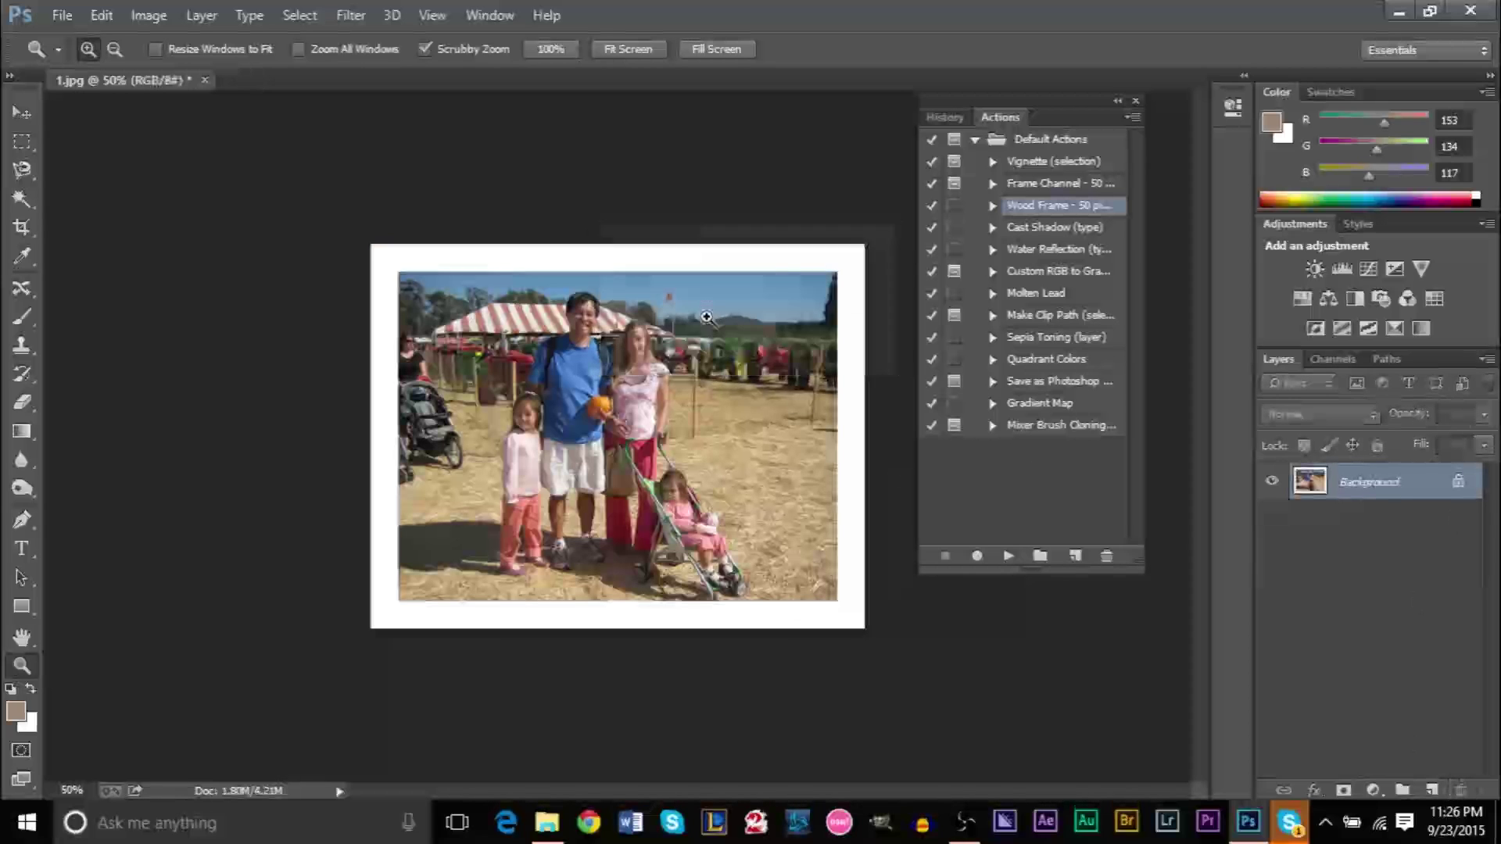
left_click(1135, 101)
Step: Close 1.jpg without saving and reopen it from File Explorer
left_click(205, 81)
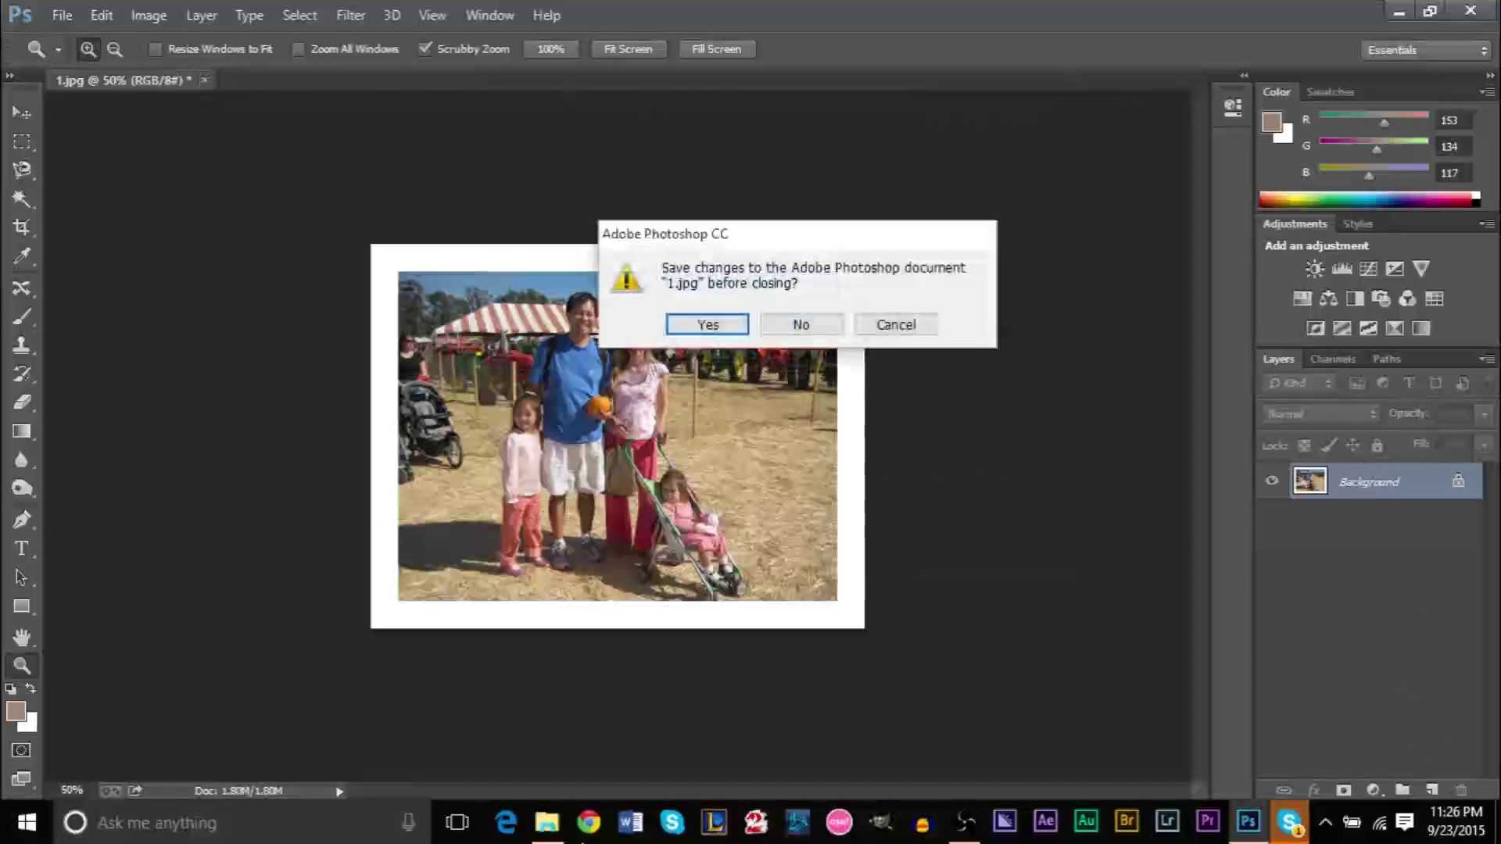
left_click(800, 322)
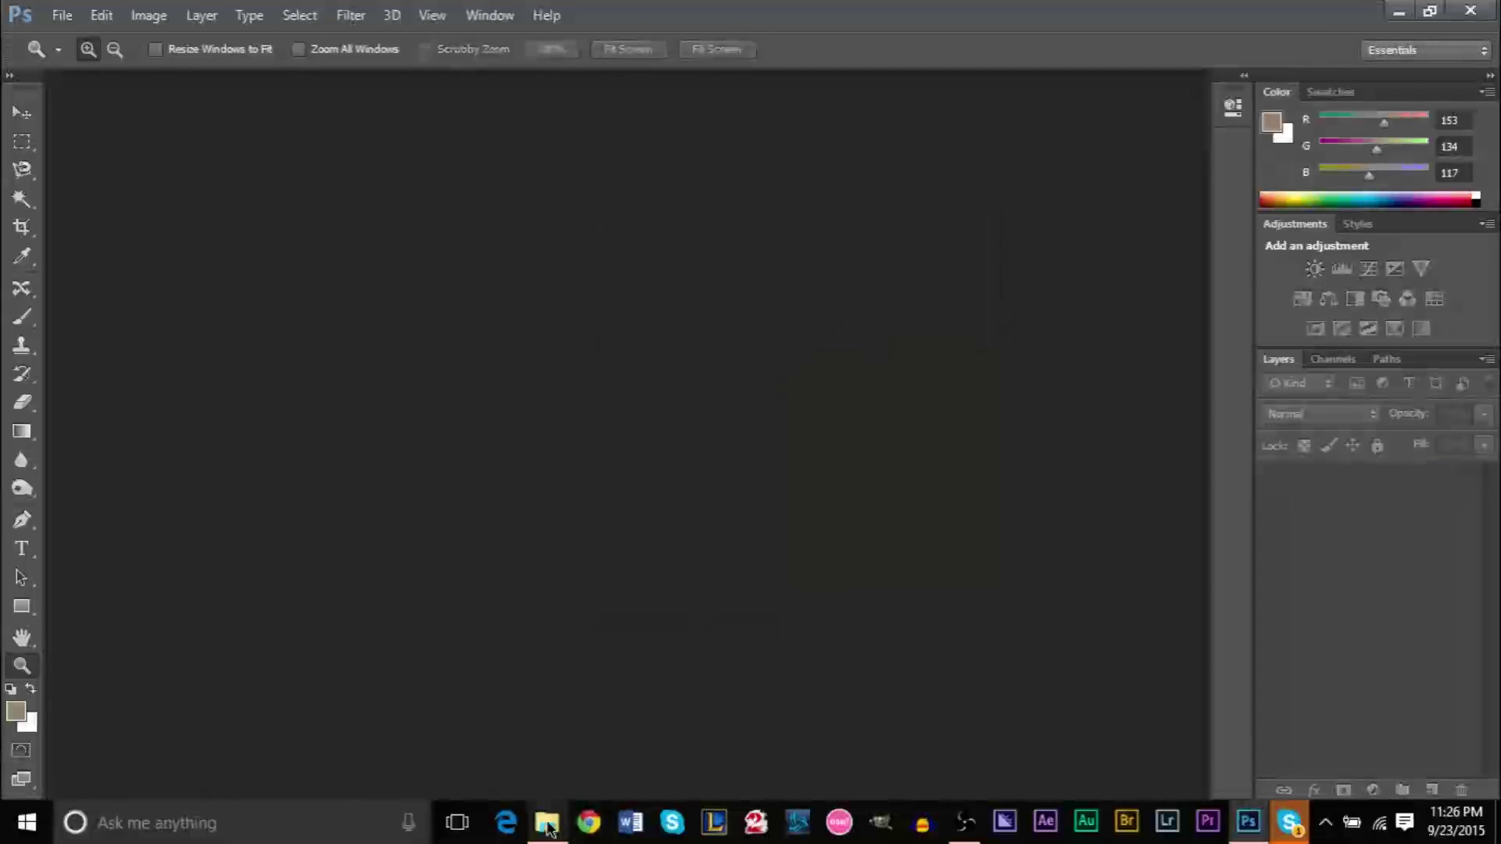
left_click(547, 820)
left_click_drag(868, 250, 391, 430)
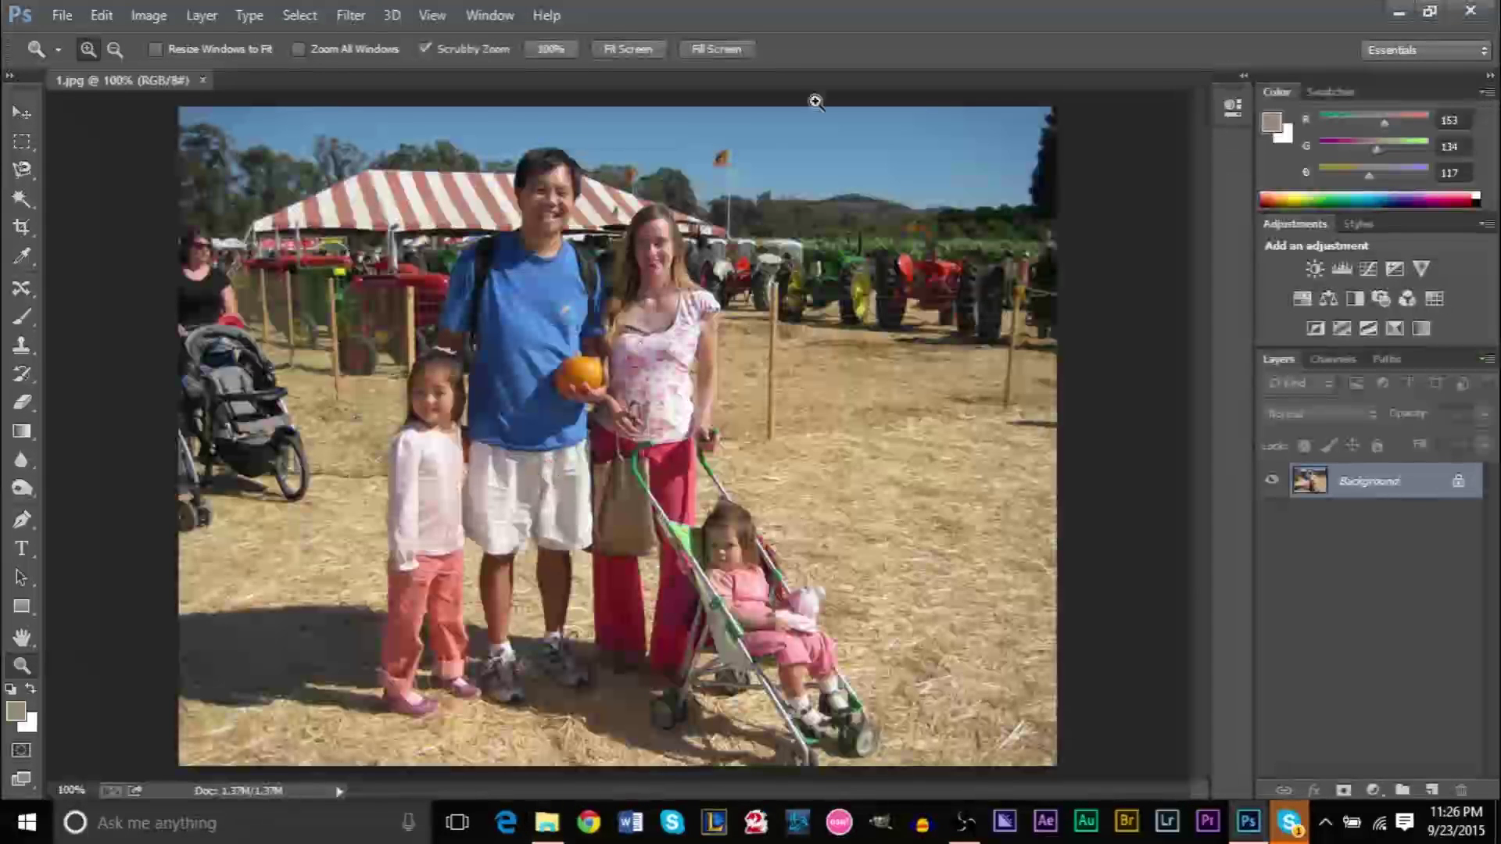
Step: Create an action set named 'Family Photos' in the Actions panel
left_click(501, 15)
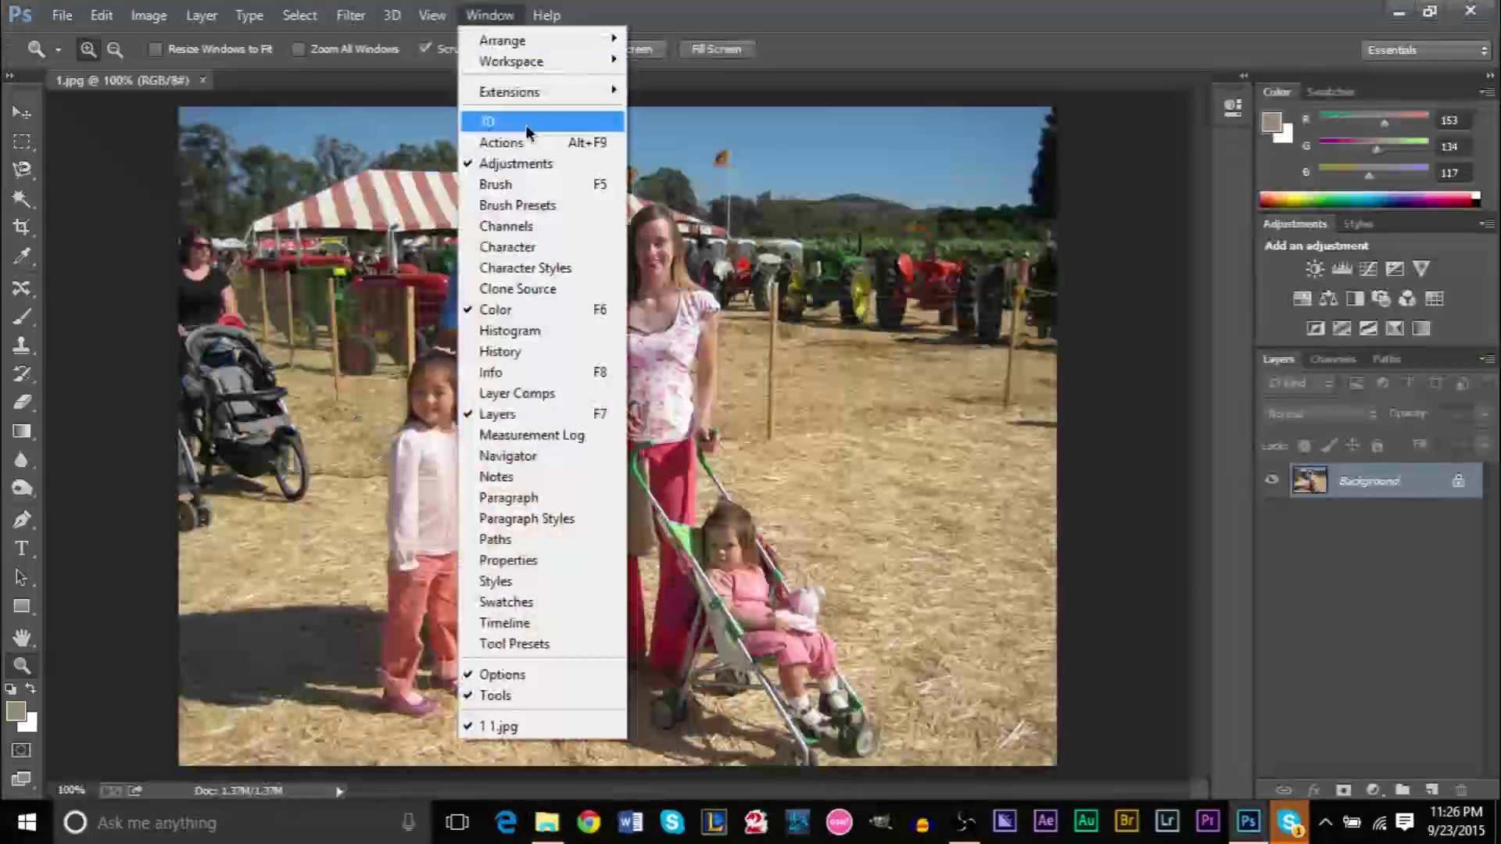
left_click(537, 143)
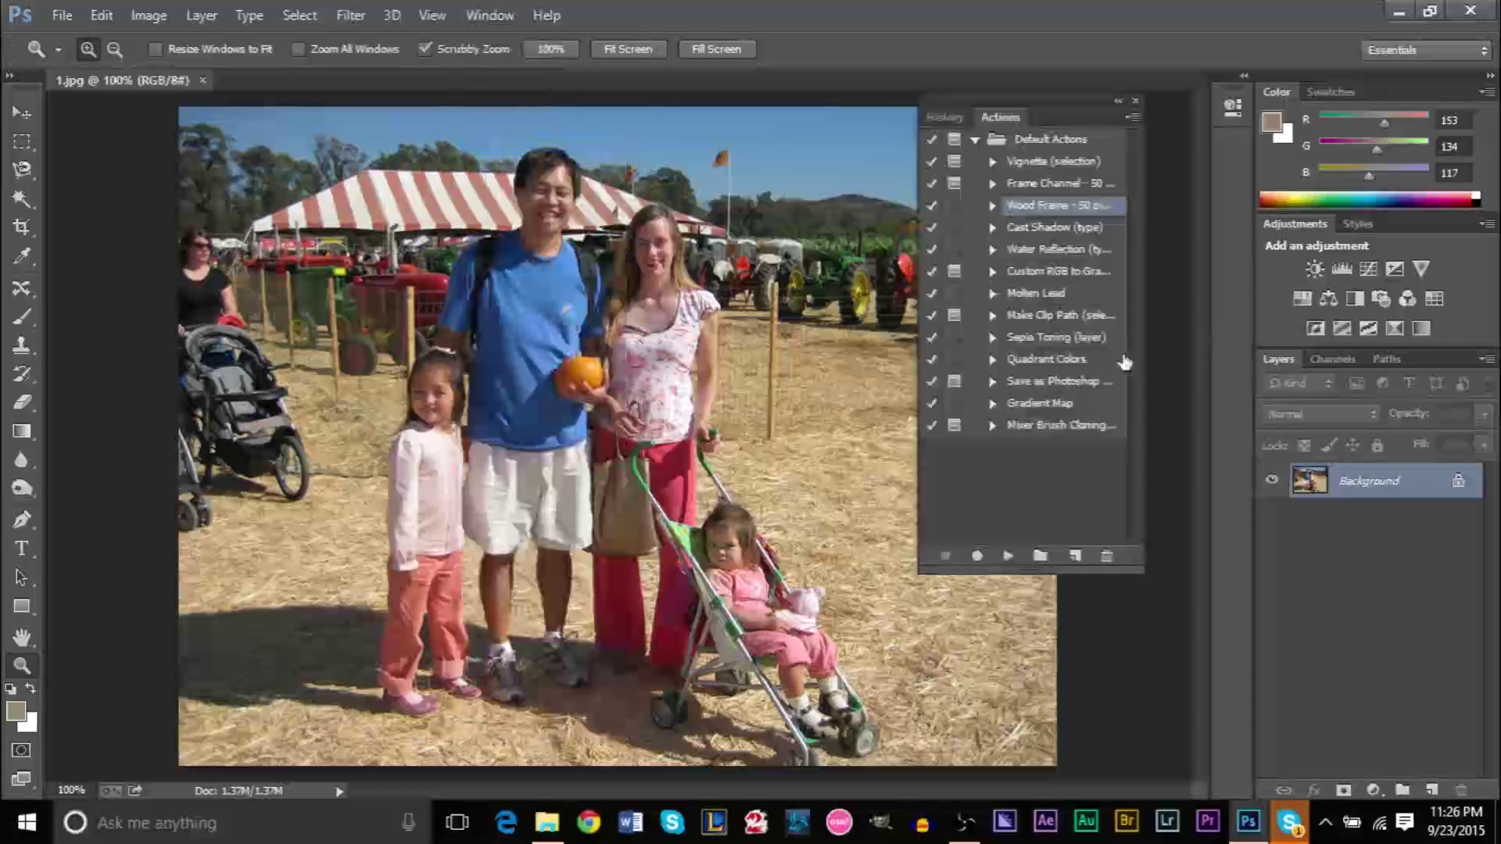
left_click(1040, 556)
type("Fa")
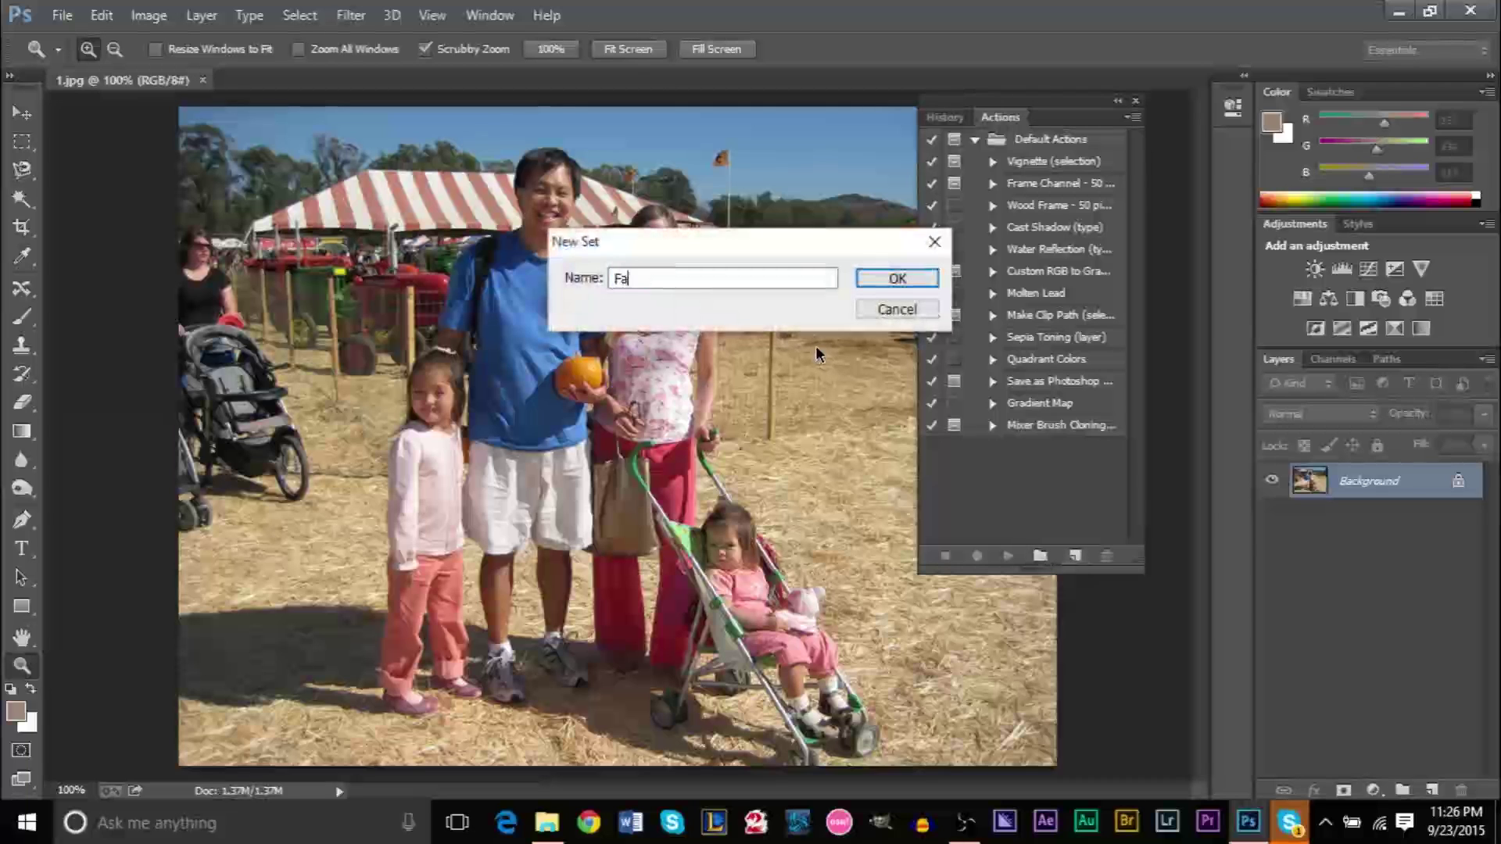
type("mily Photos")
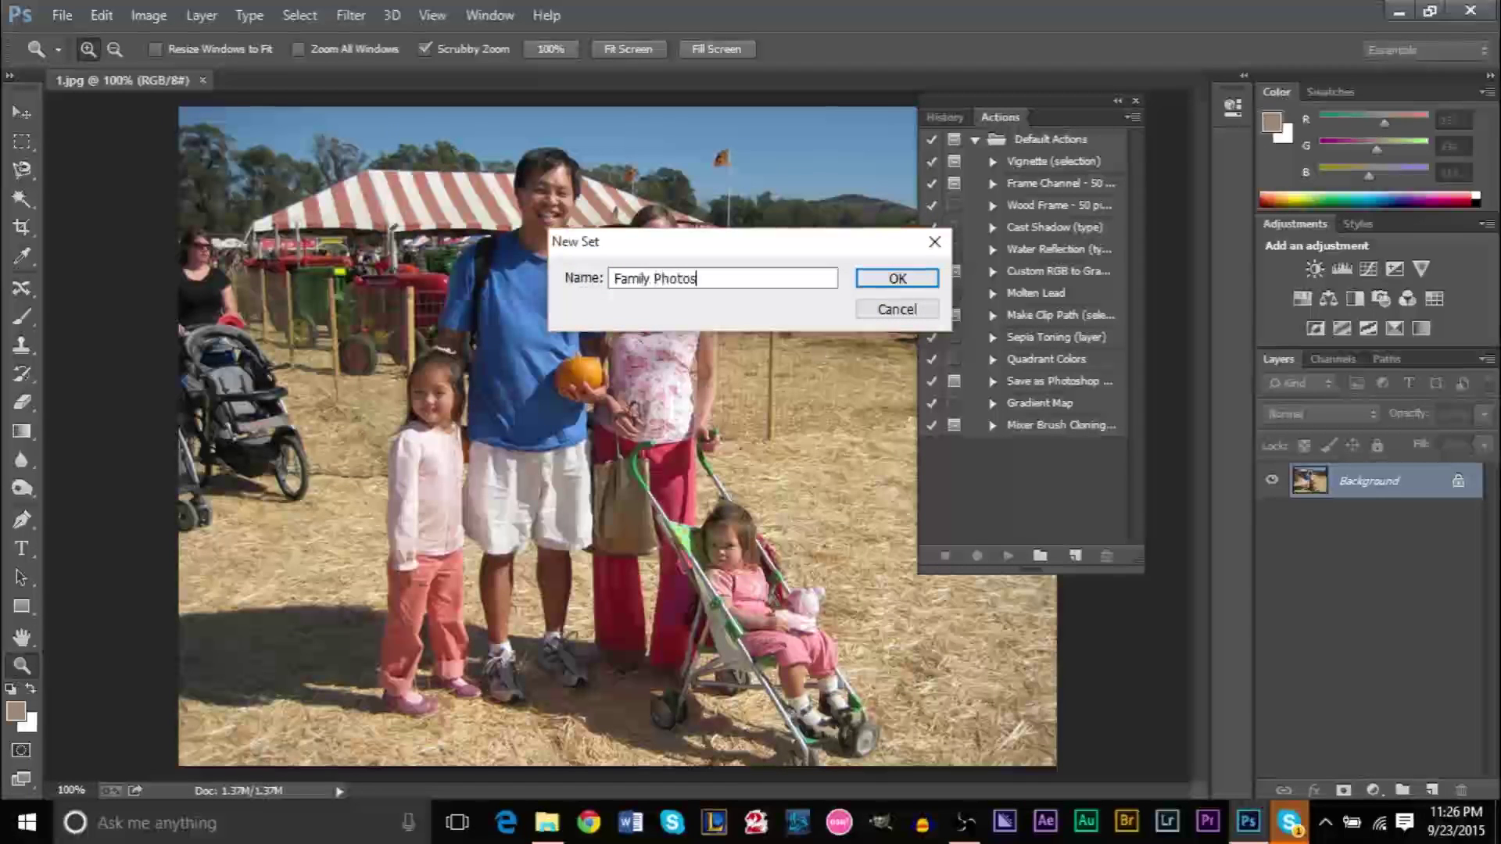
key("Return")
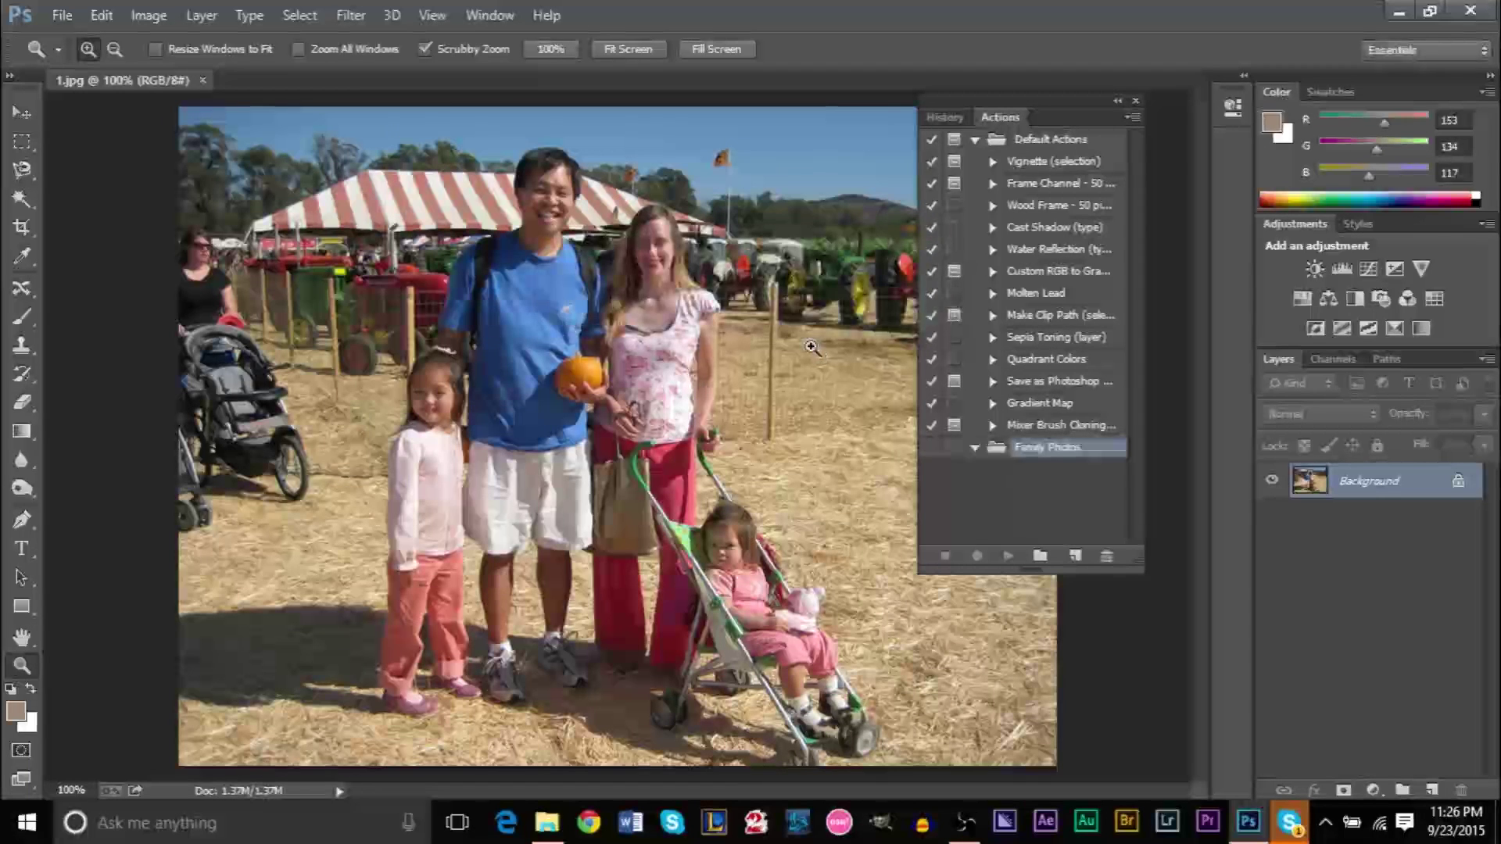
left_click(1076, 563)
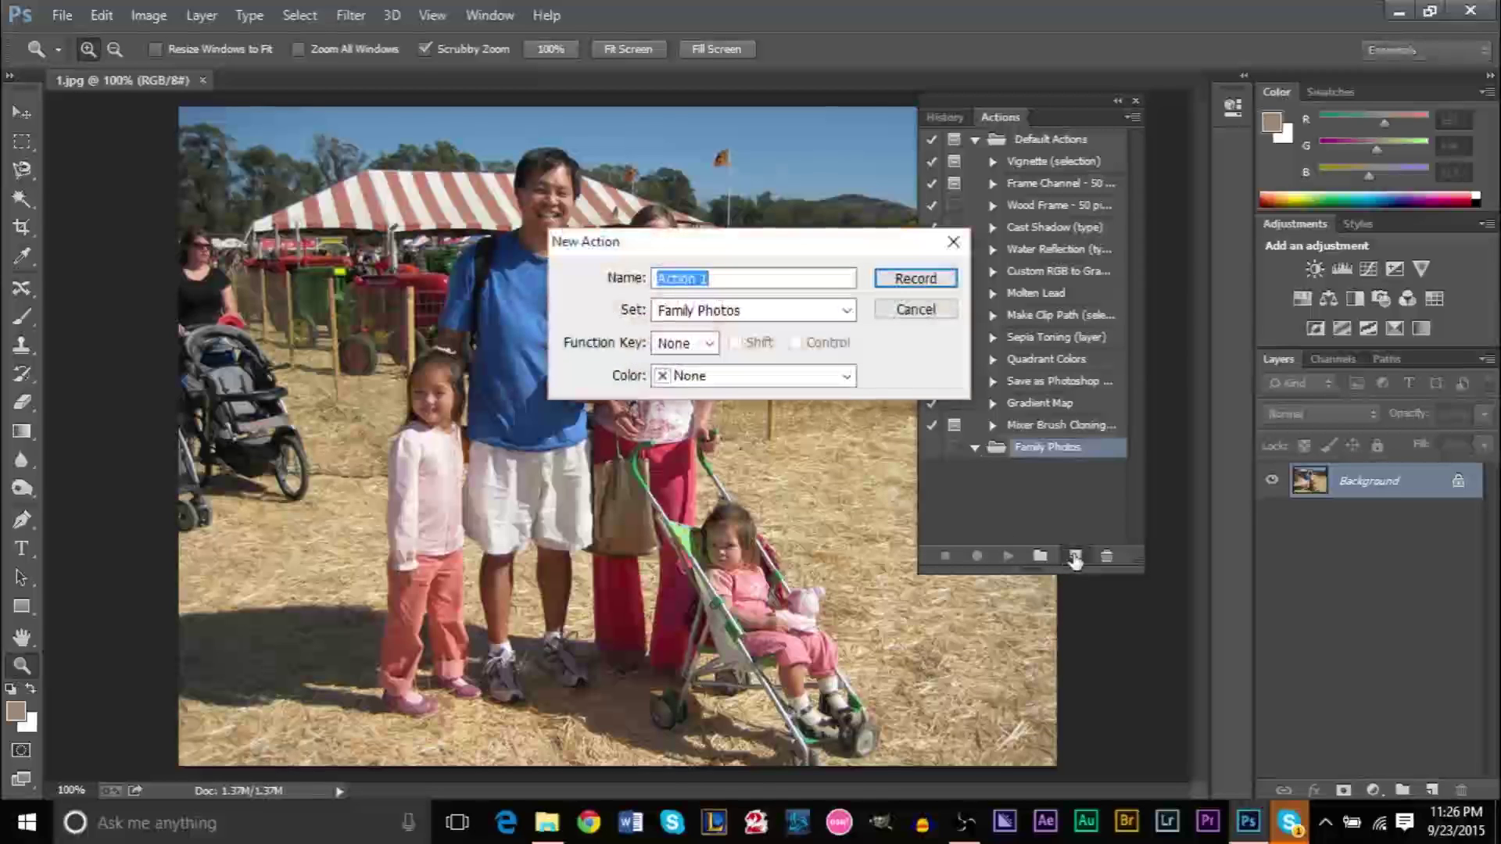
Step: Record a first Polaroid action, then stop and delete it
type("Polar")
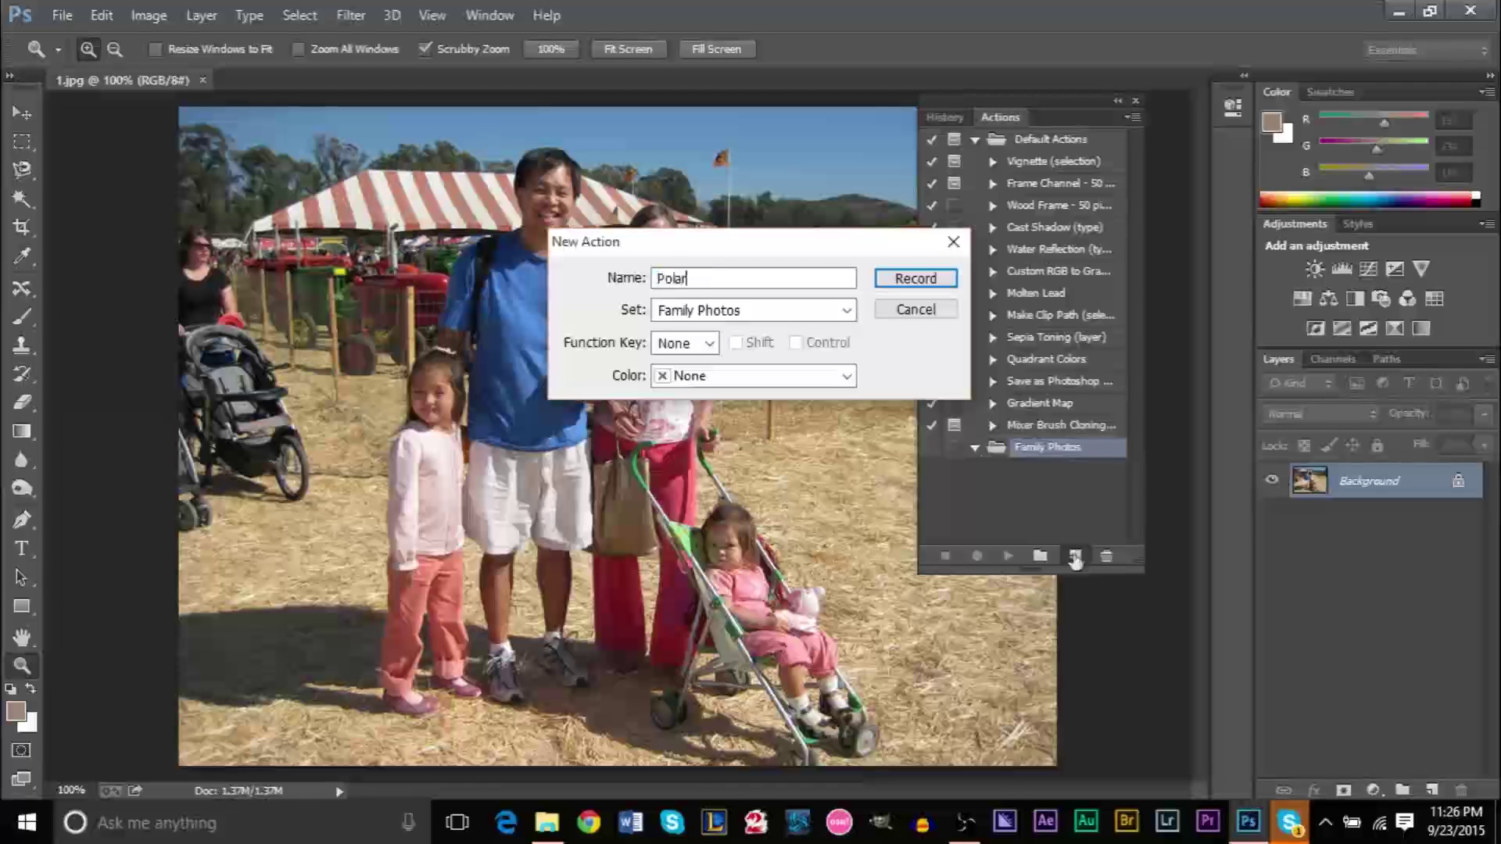
type("oid")
key("Return")
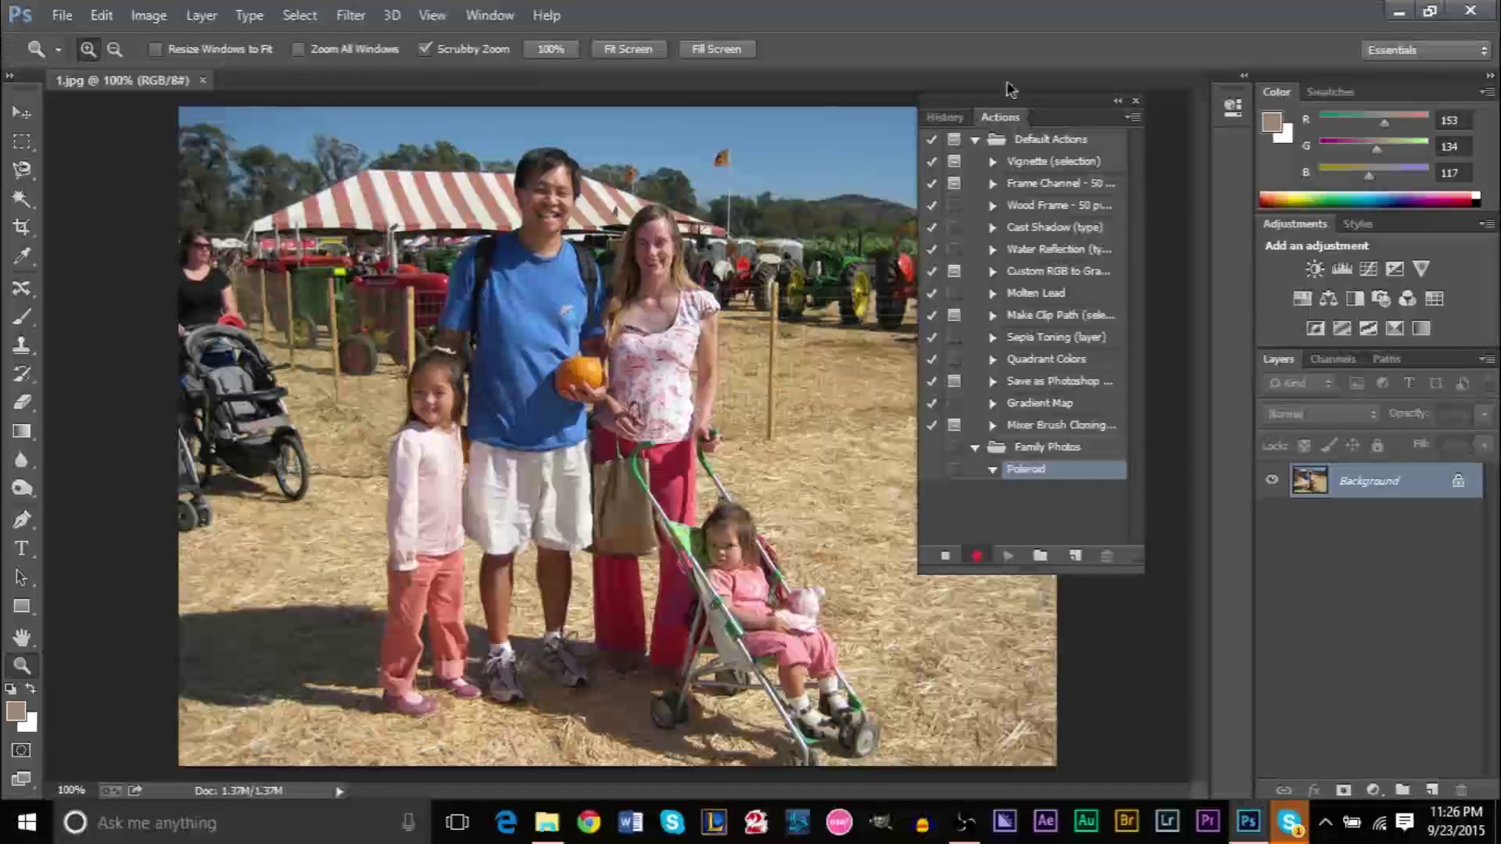
left_click_drag(1050, 122, 1094, 112)
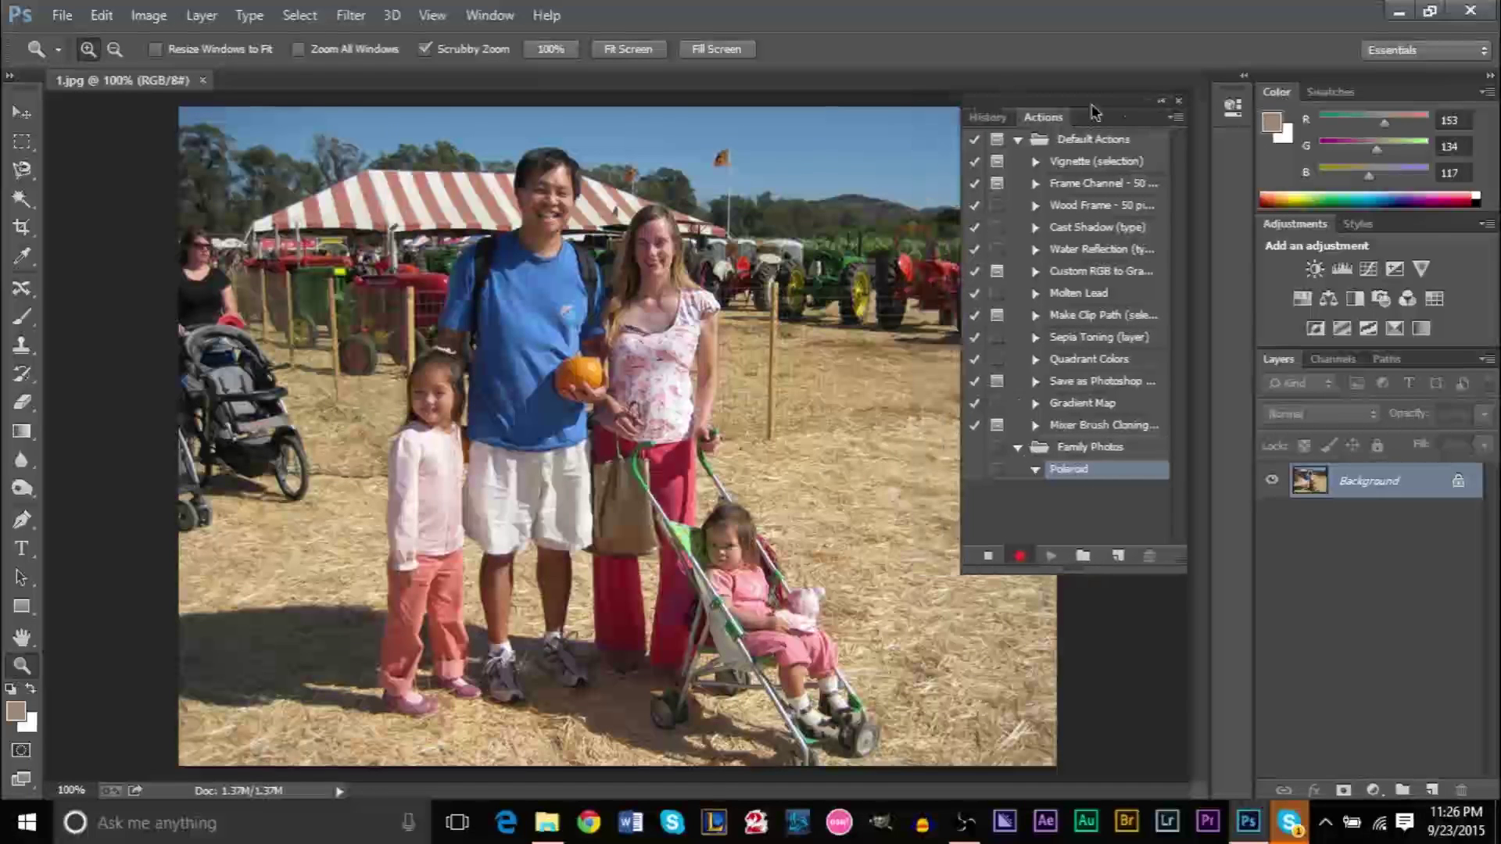
left_click(987, 556)
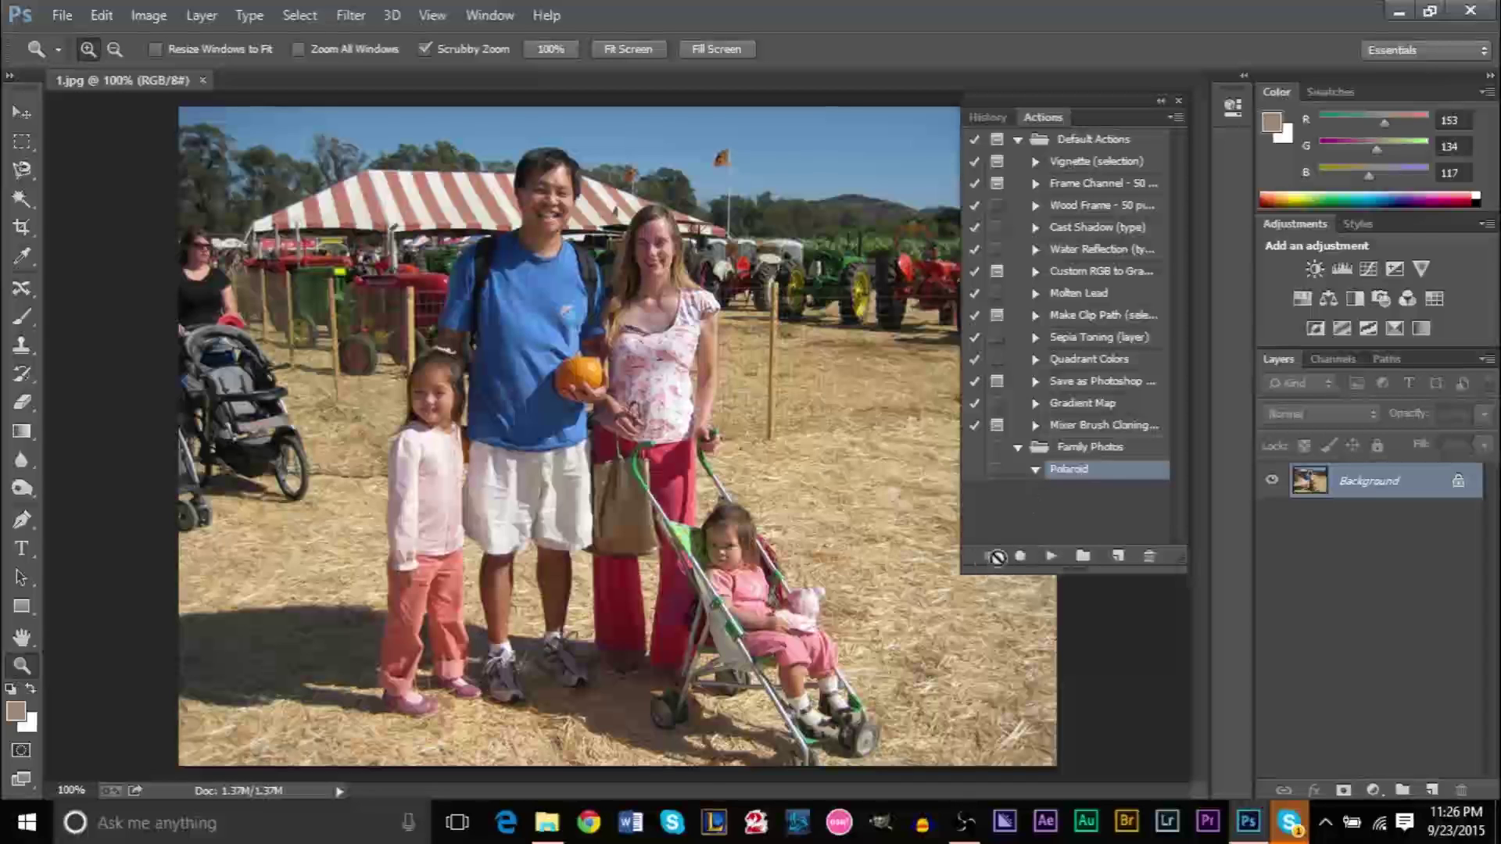
left_click(1033, 470)
left_click(1149, 555)
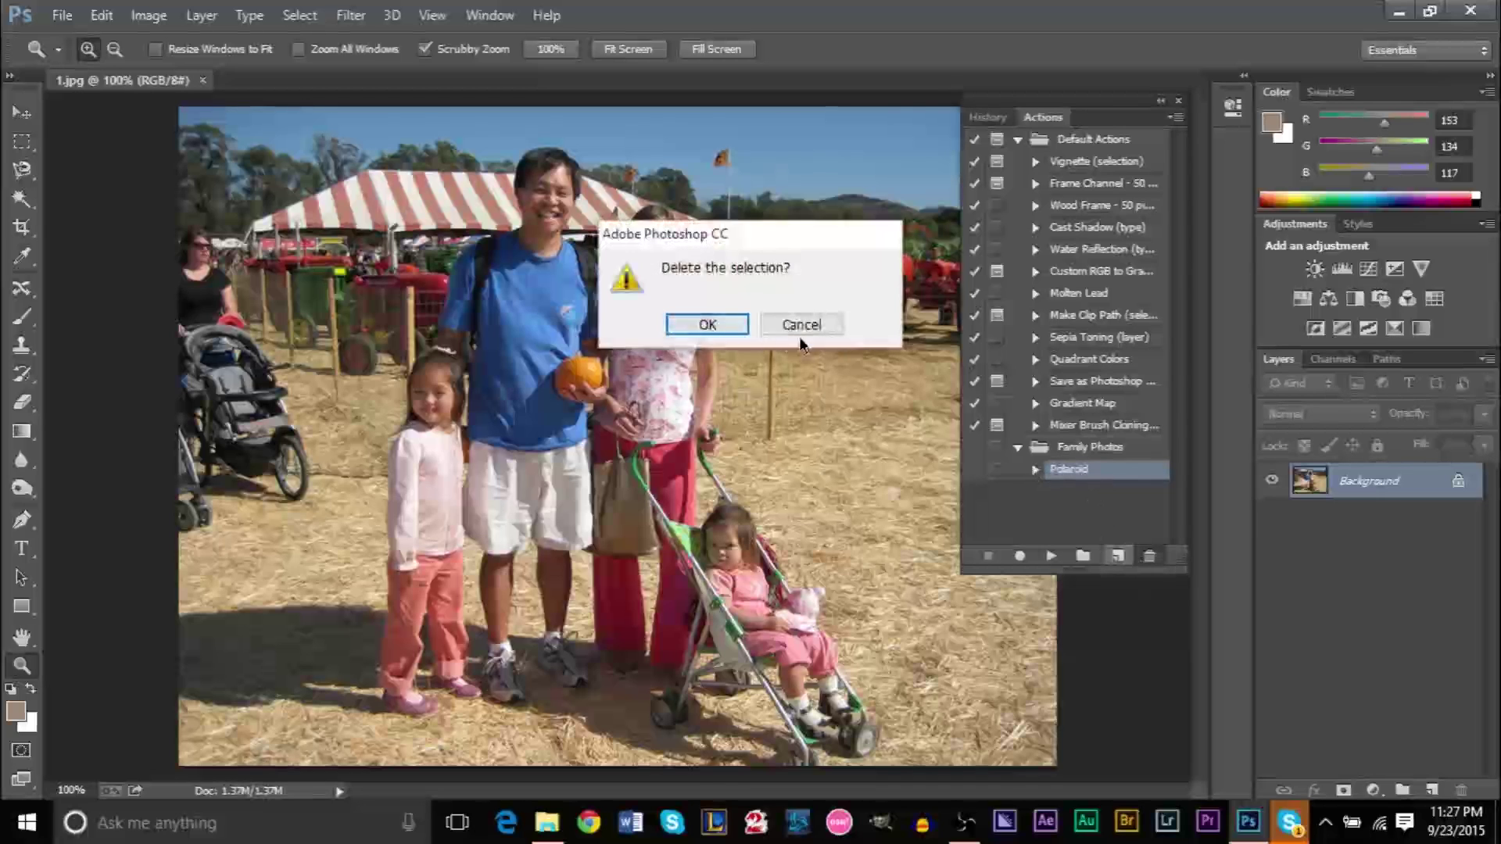
left_click(720, 325)
Step: Recreate the Polaroid action, start recording, and dock the Actions panel in the right column
left_click(1117, 555)
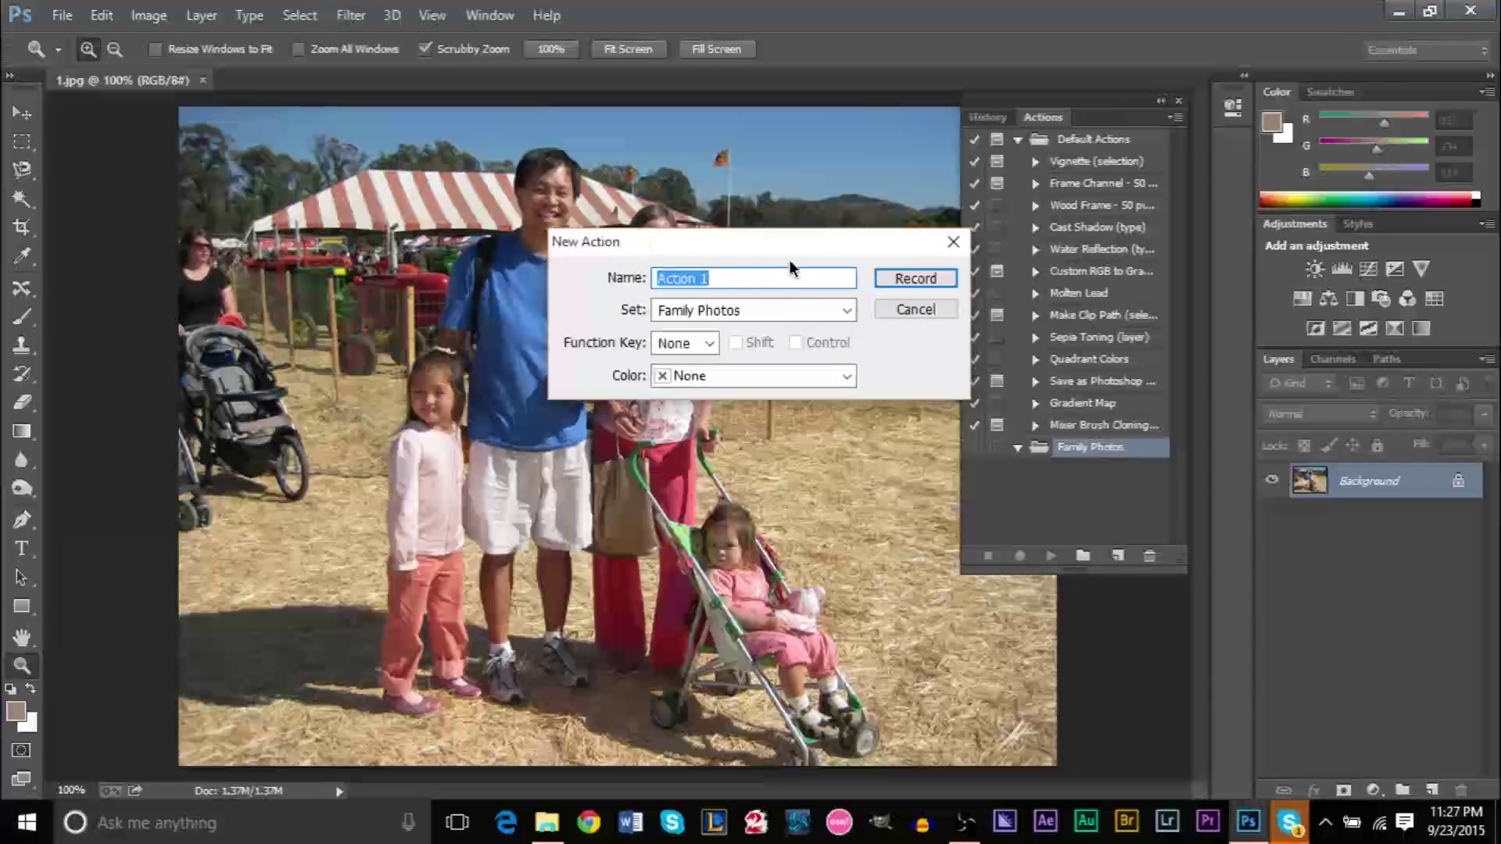
type("Polaroid")
left_click(915, 278)
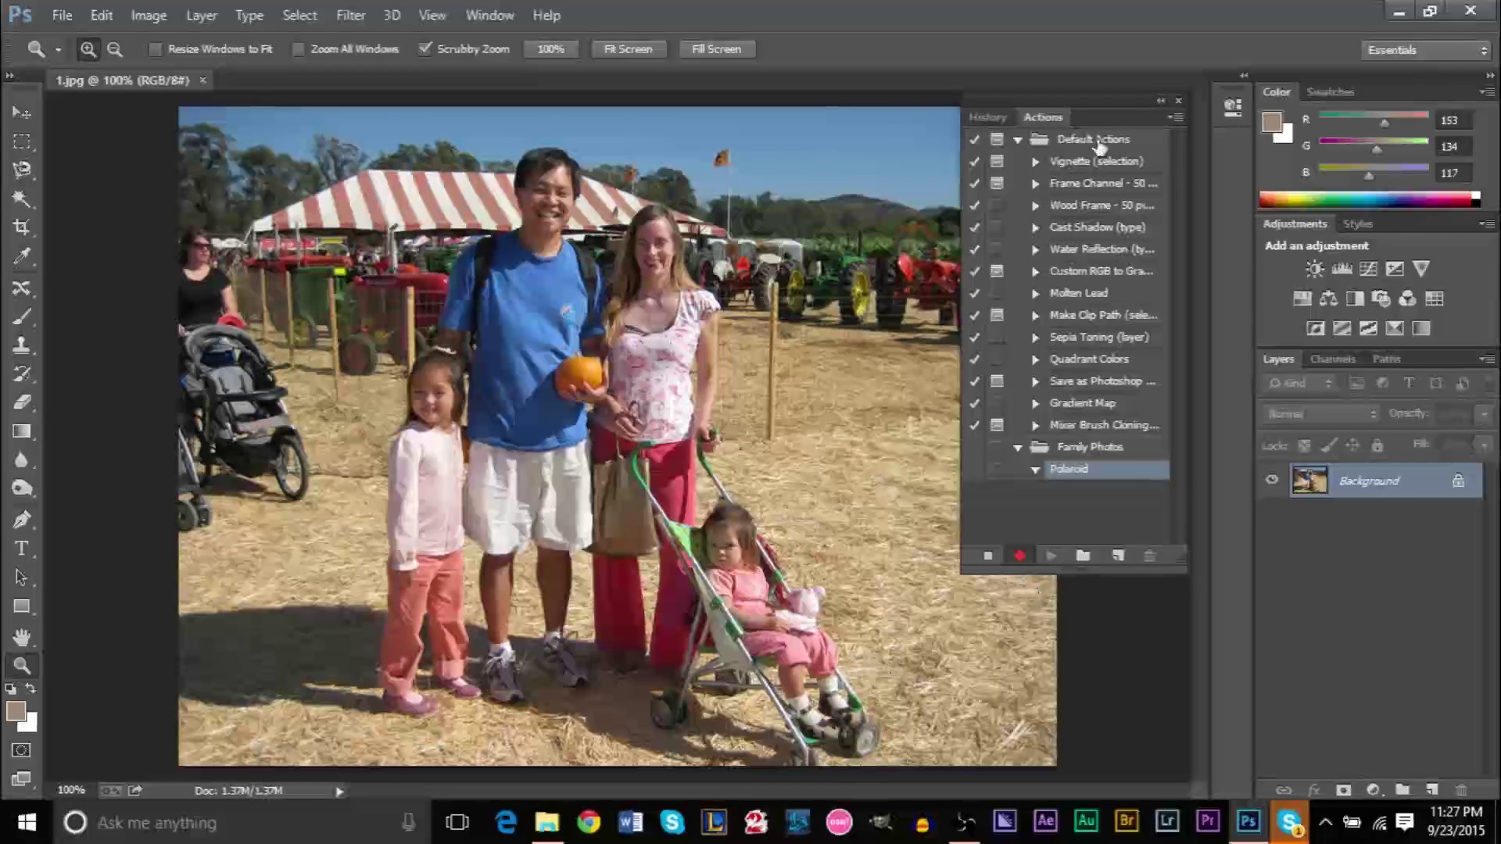
left_click_drag(1094, 114, 1235, 106)
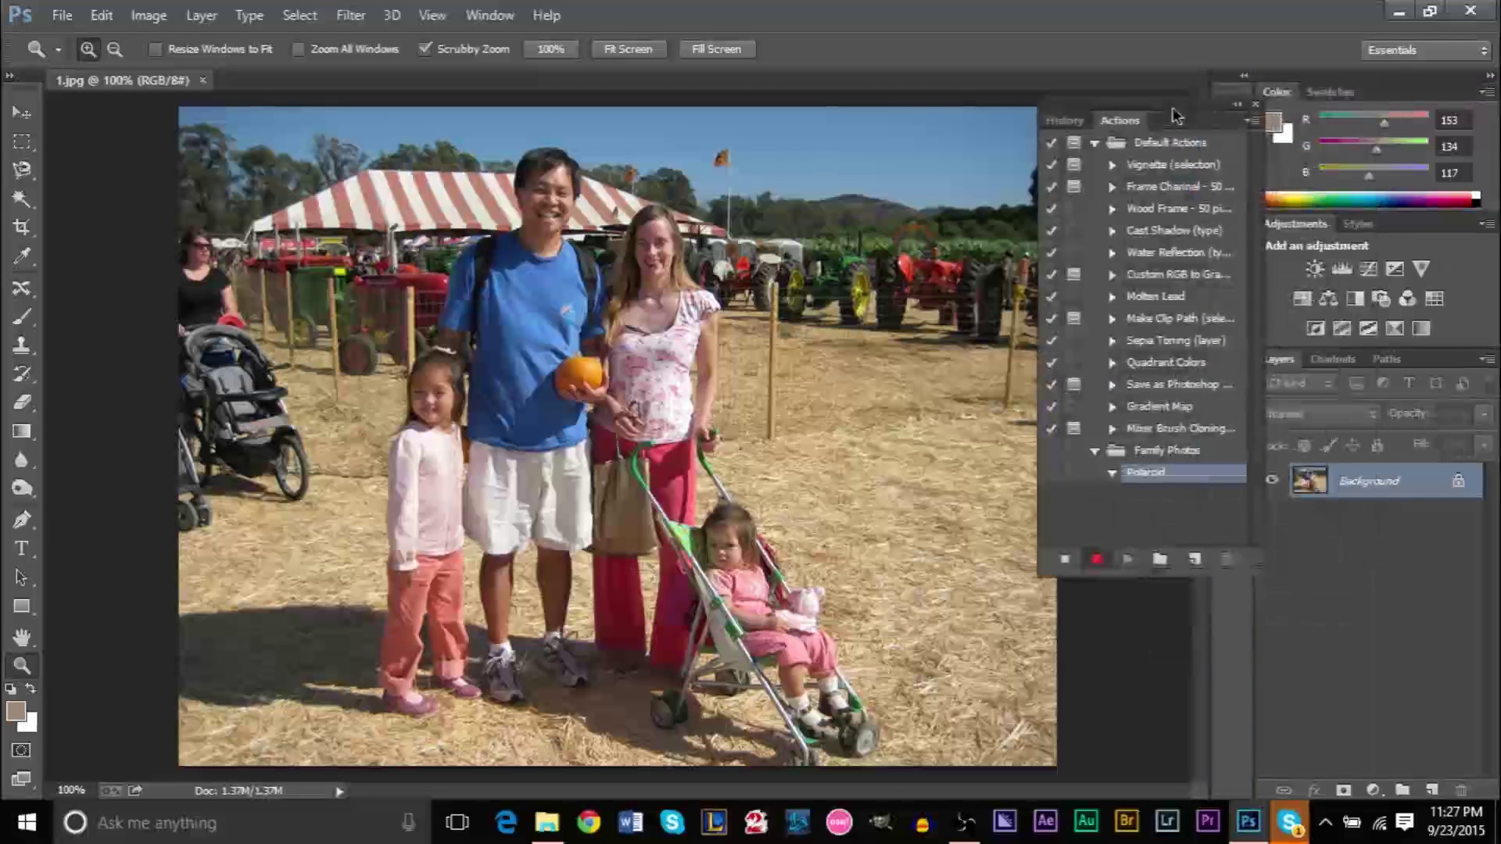
left_click(1239, 109)
left_click(1106, 105)
left_click_drag(1110, 111, 1152, 28)
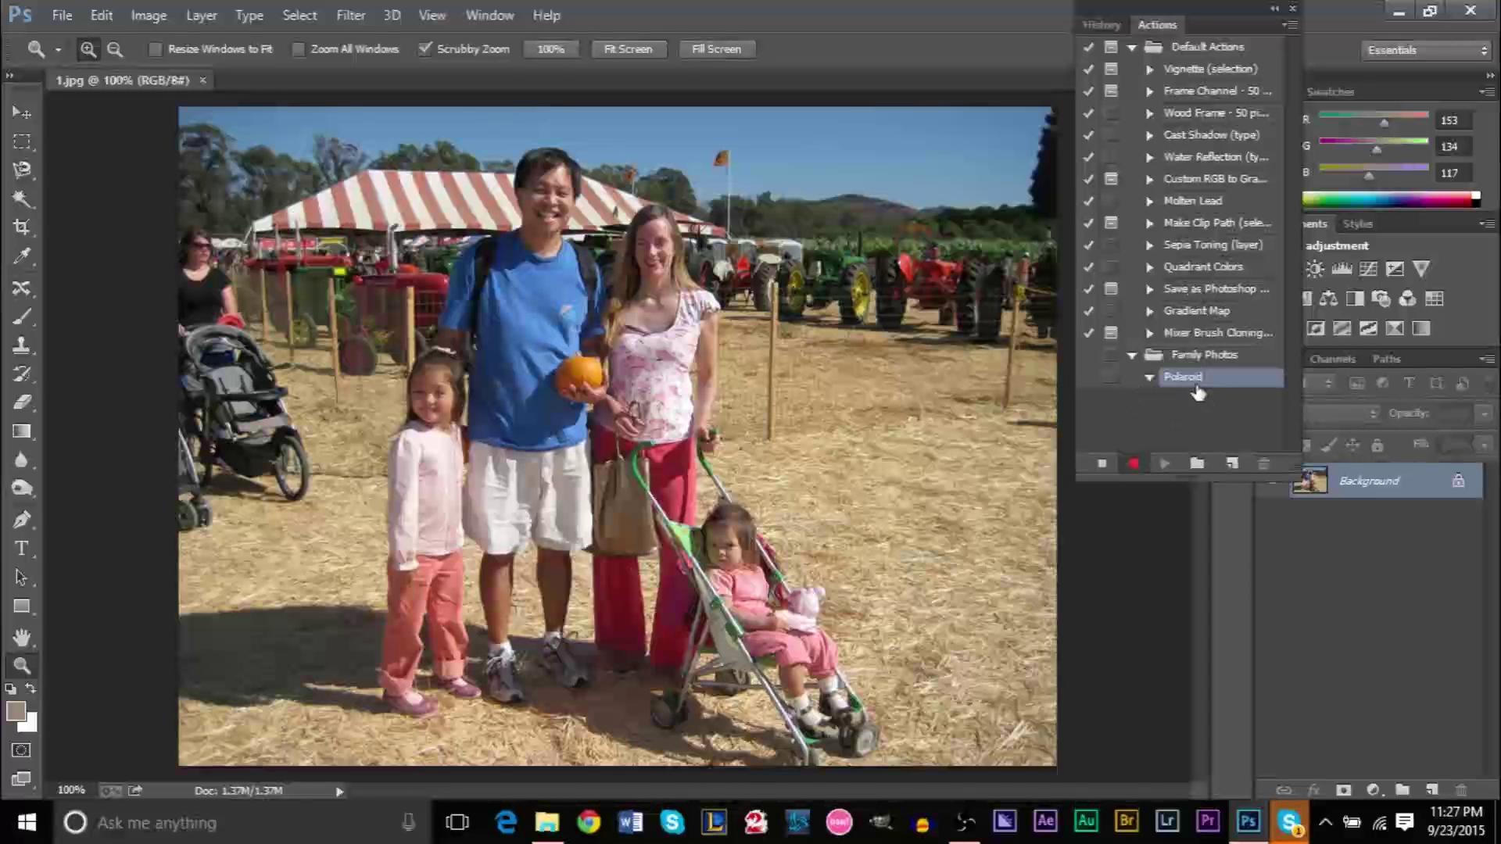
left_click(59, 15)
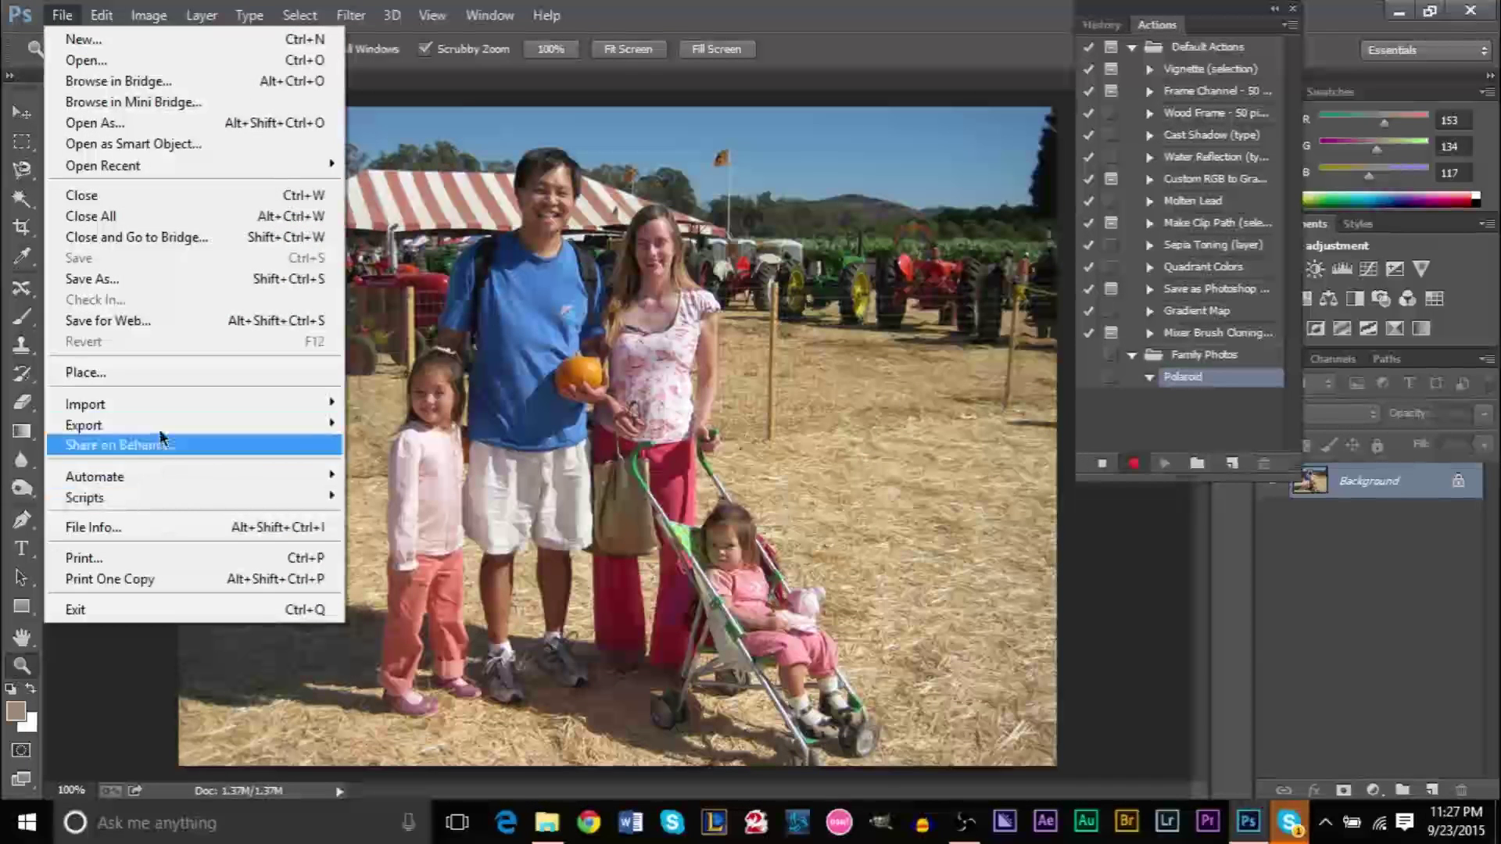
Step: Place blankpolaroidframe.jpg over the photo, then discard it and zoom out
left_click(176, 369)
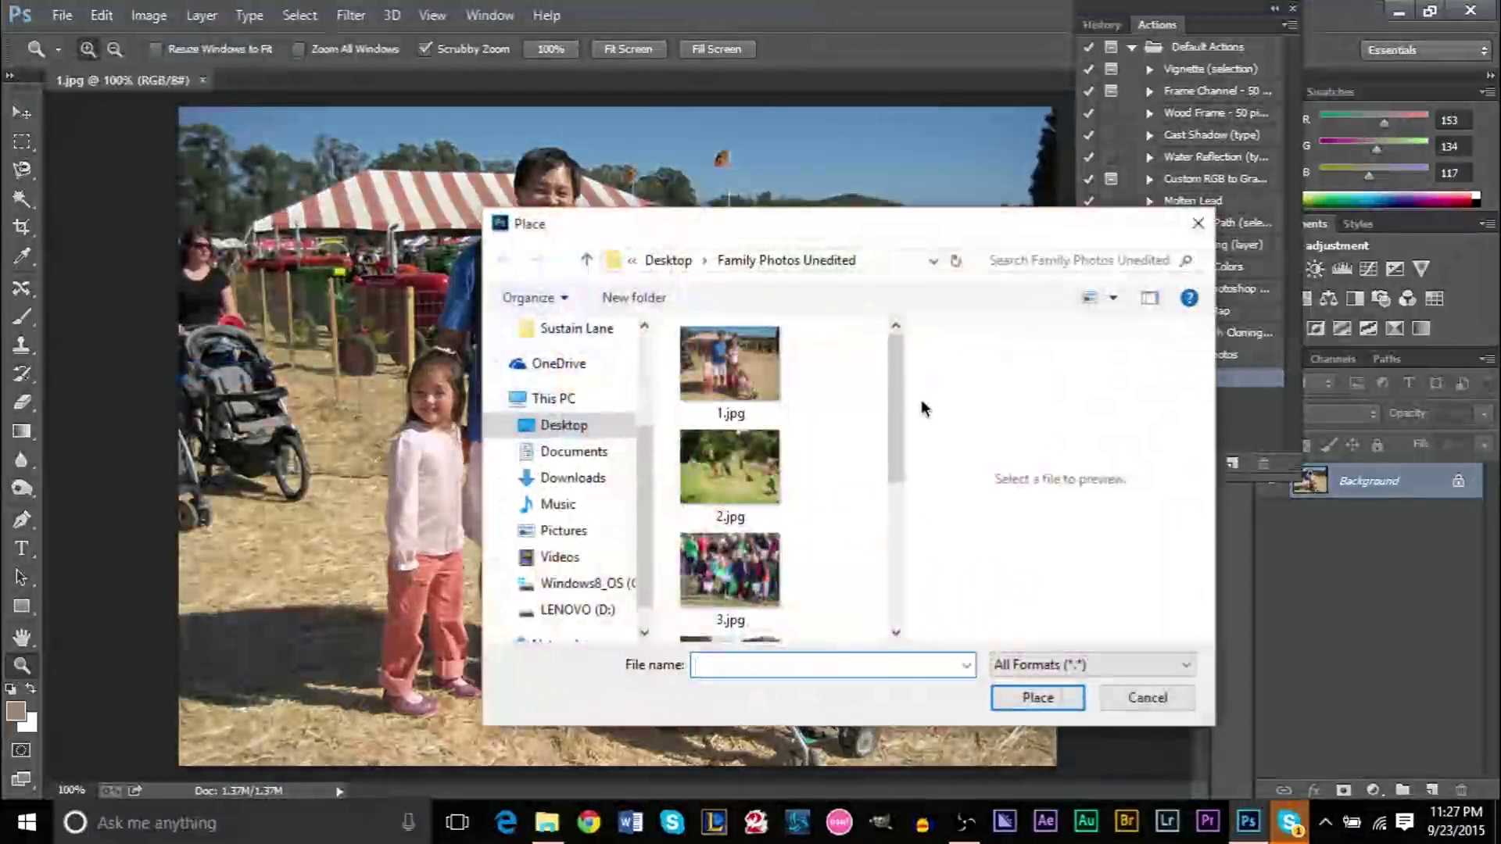
scroll(730, 547, "down", 6)
double_click(731, 620)
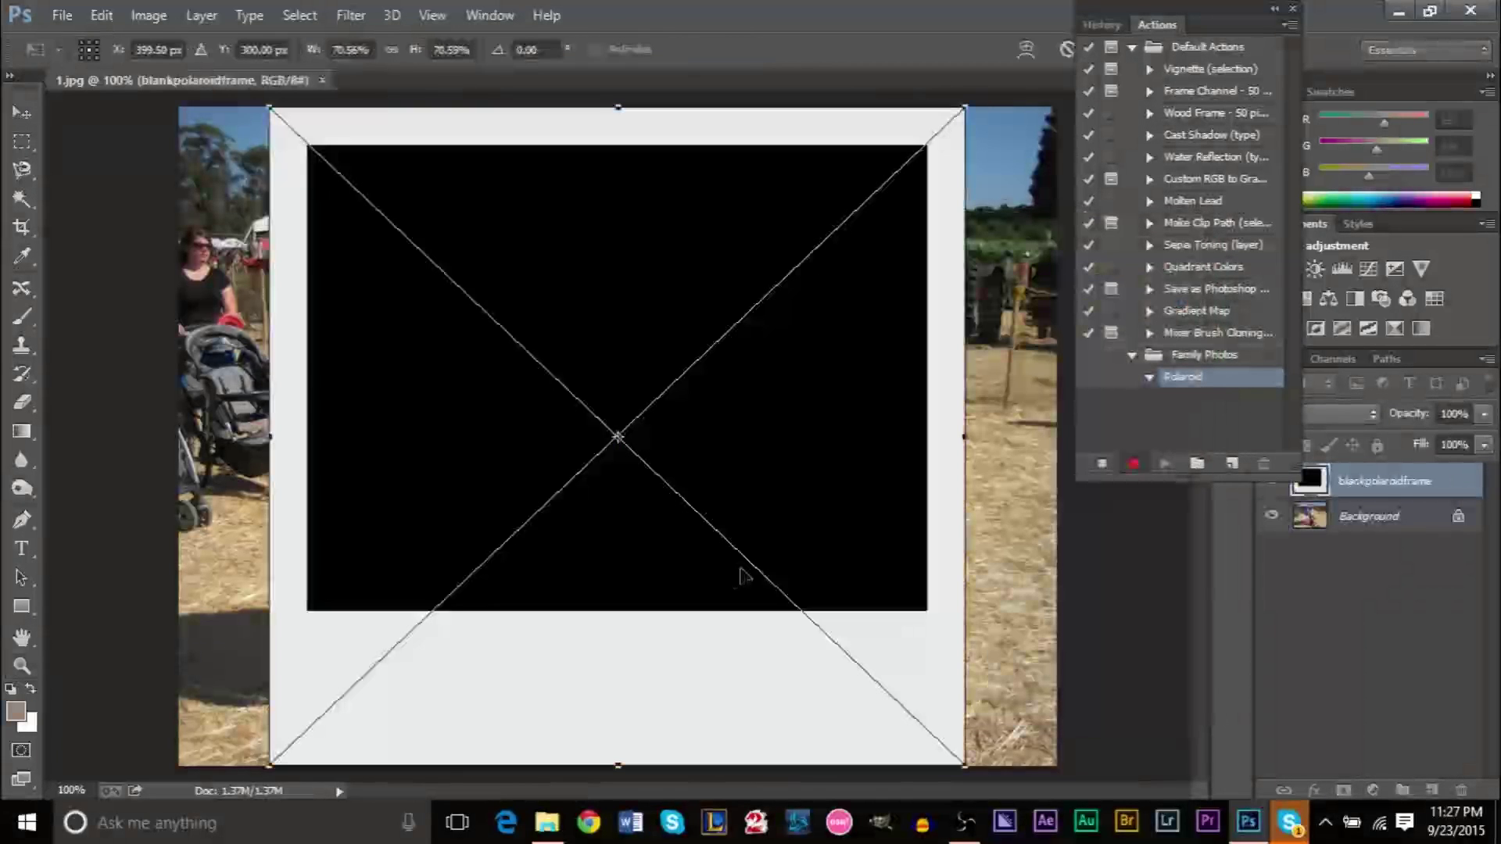
key("z")
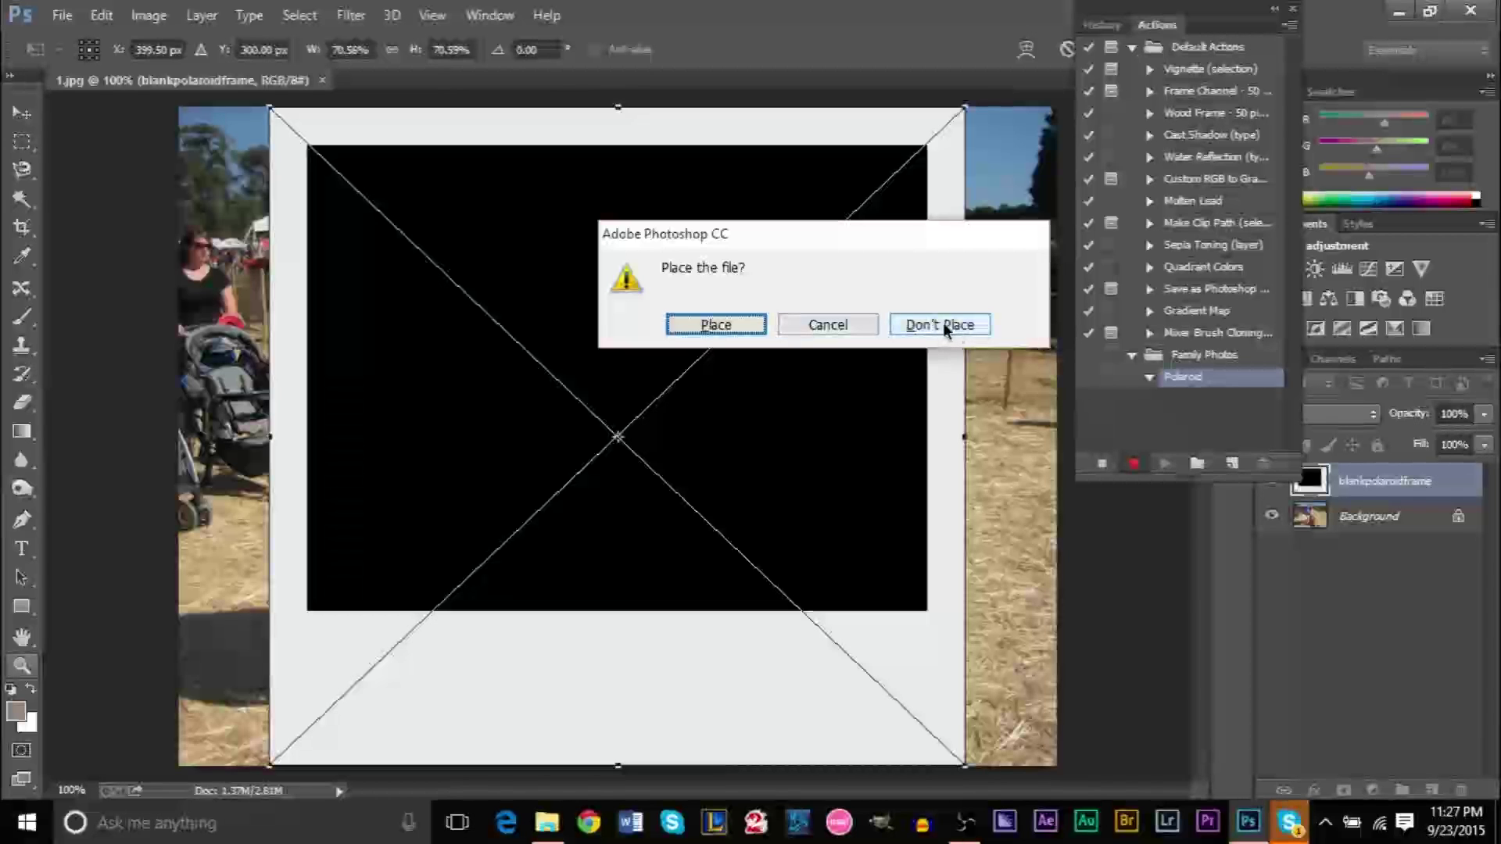
left_click(942, 324)
key("ctrl+minus")
key("ctrl+minus")
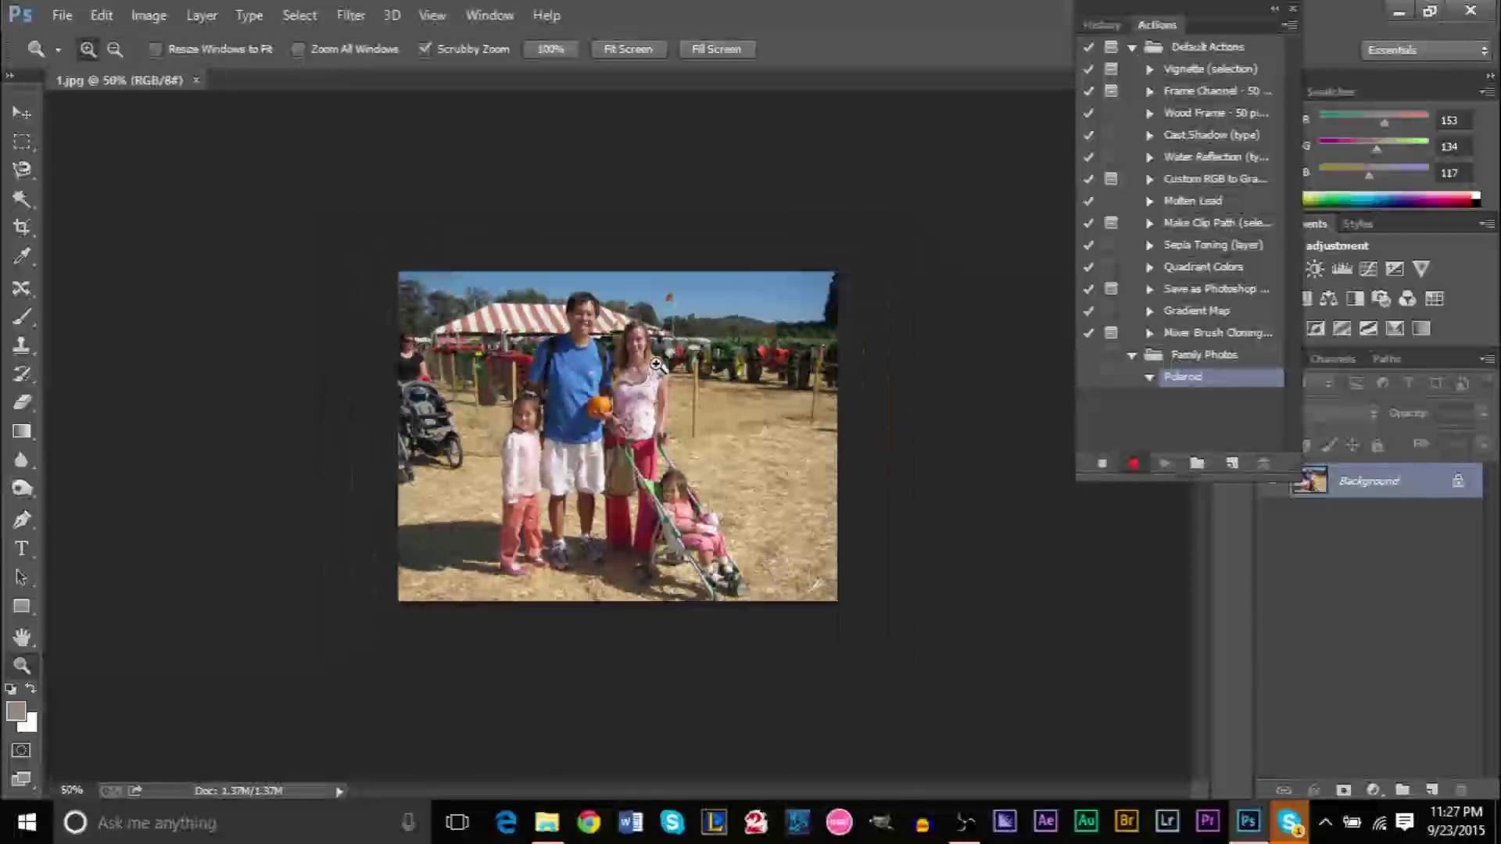
Step: Place blankpolaroidframe.jpg again, stretch it to fill the canvas, and commit
left_click(62, 15)
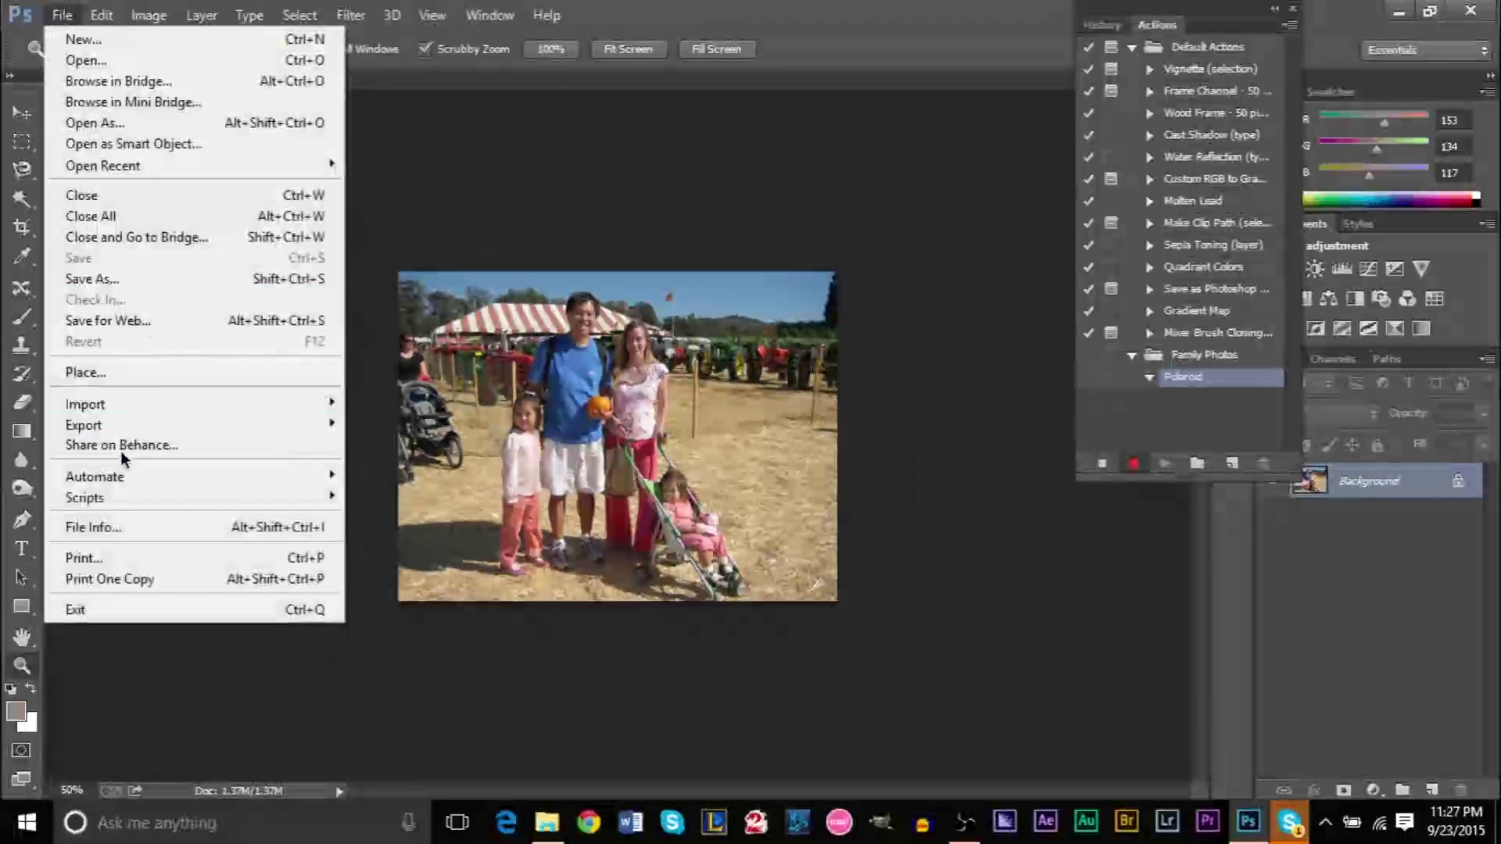
left_click(133, 373)
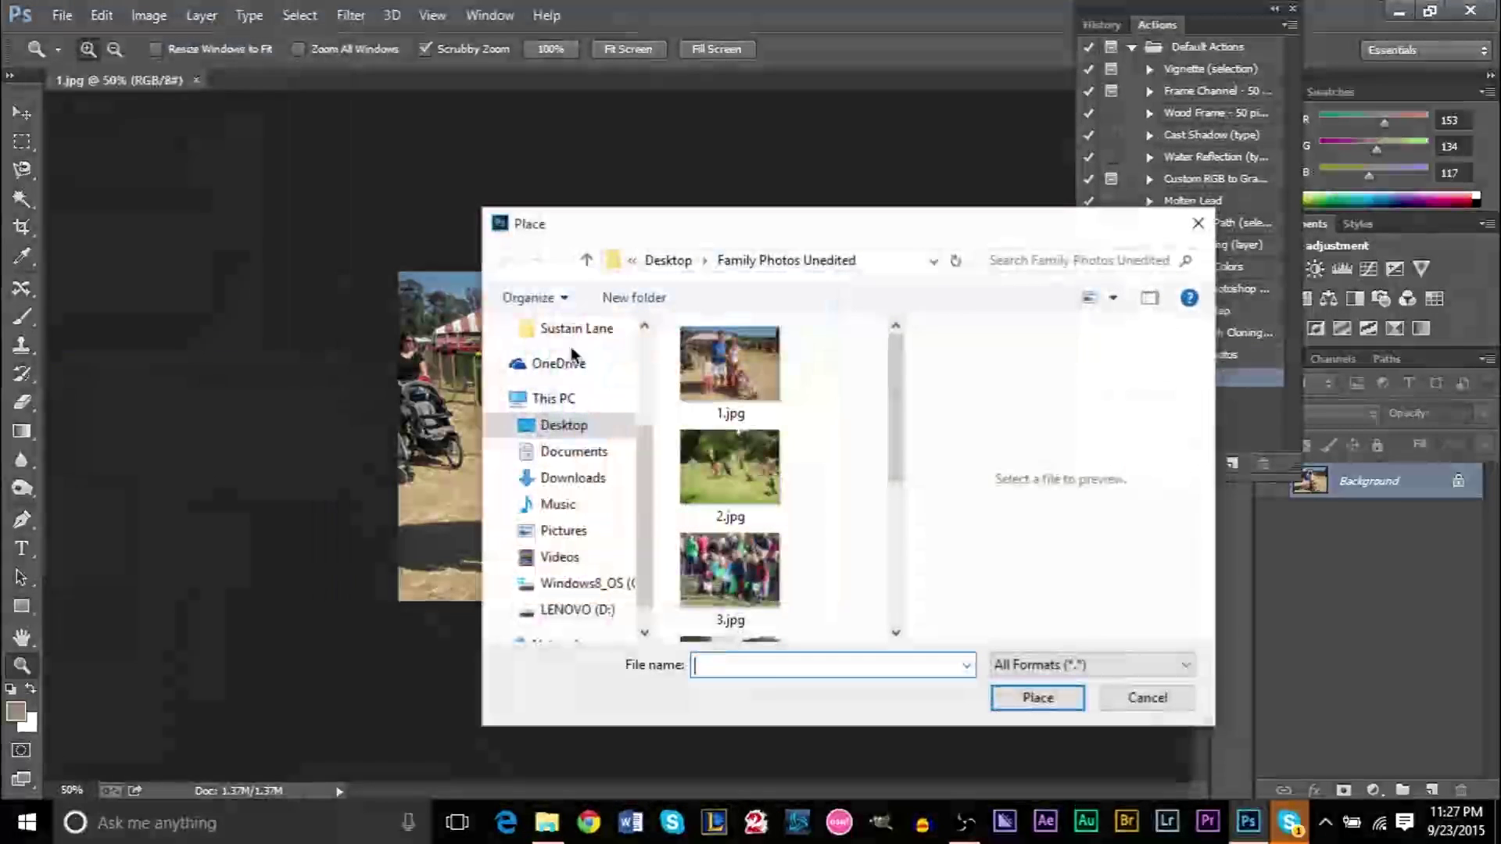
scroll(898, 423, "down", 3)
double_click(730, 544)
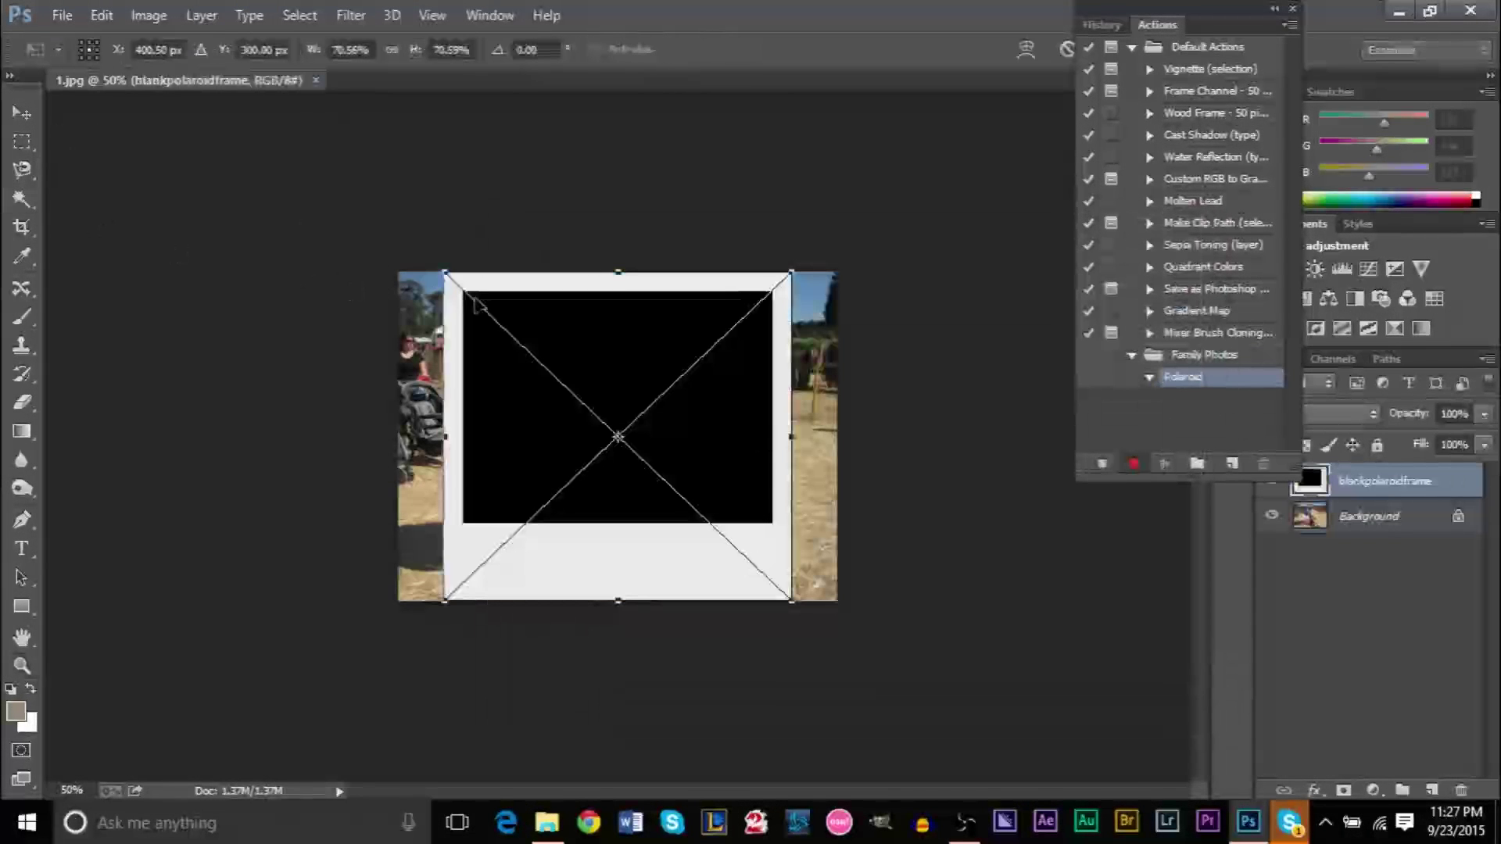
left_click_drag(441, 273, 372, 254)
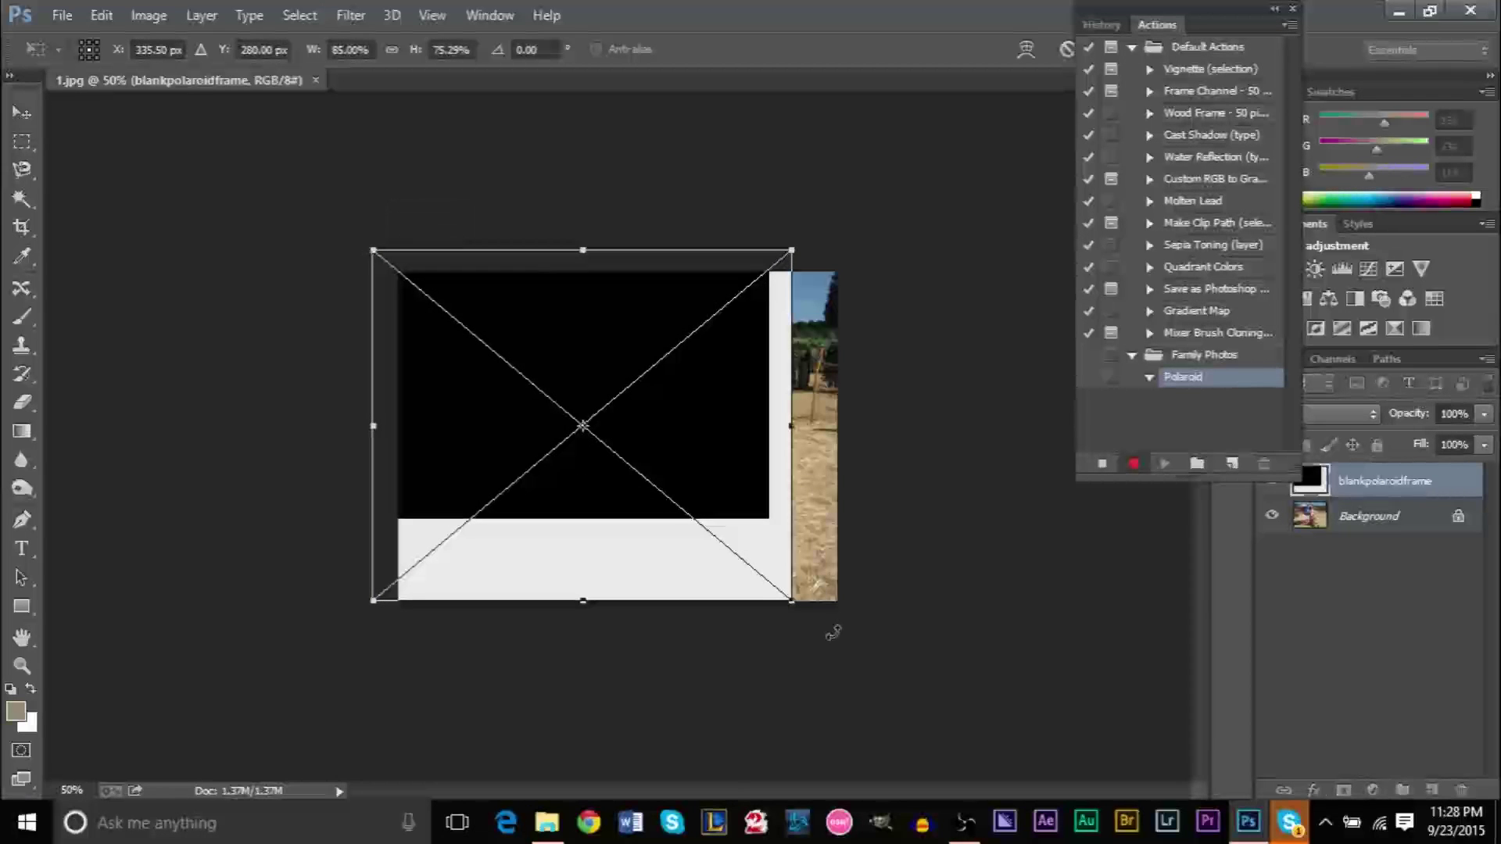
left_click_drag(792, 602, 866, 709)
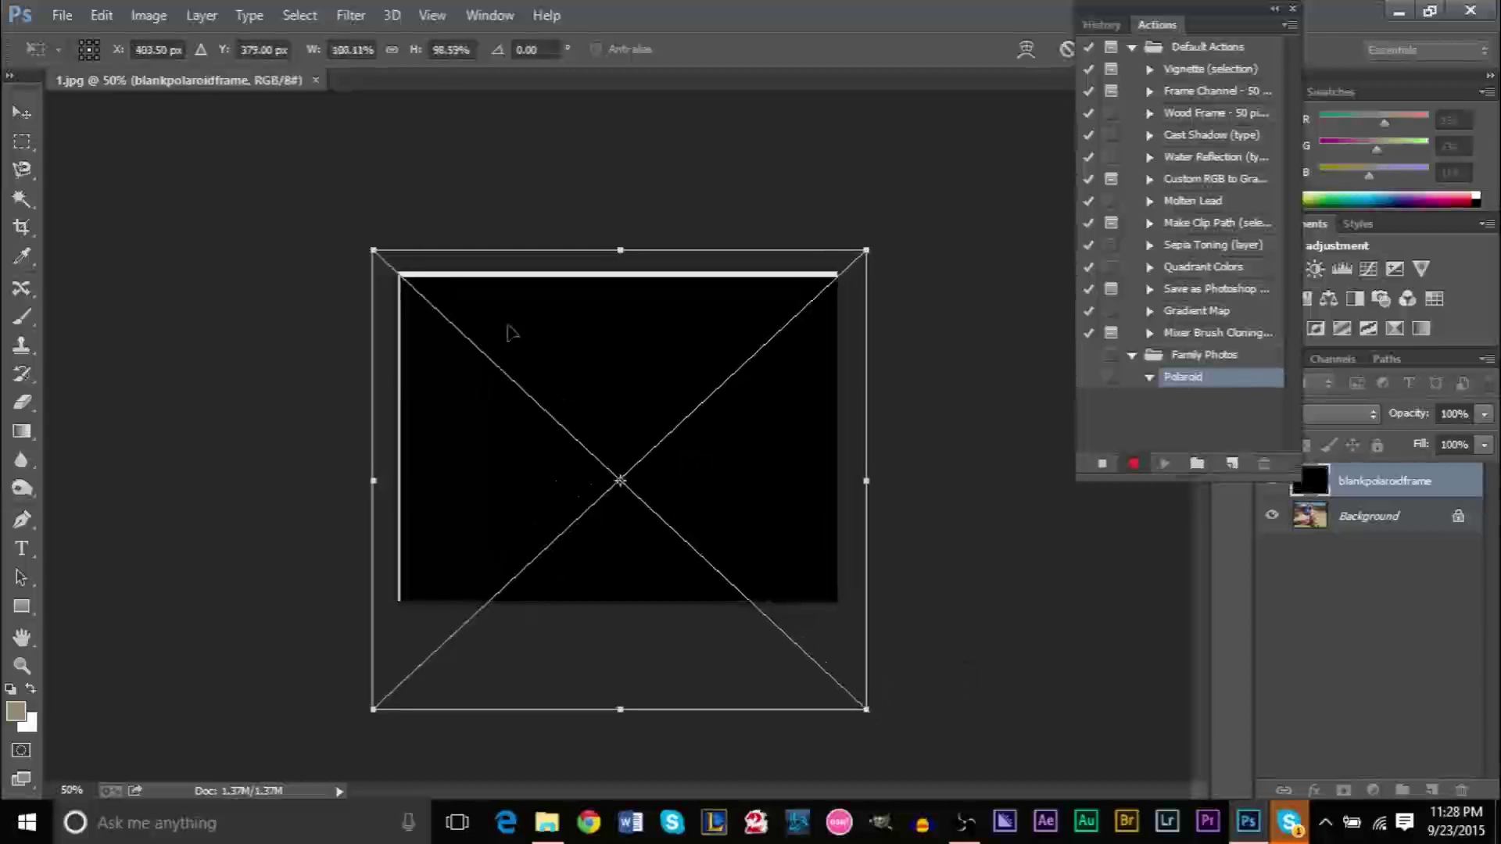
left_click_drag(375, 249, 366, 240)
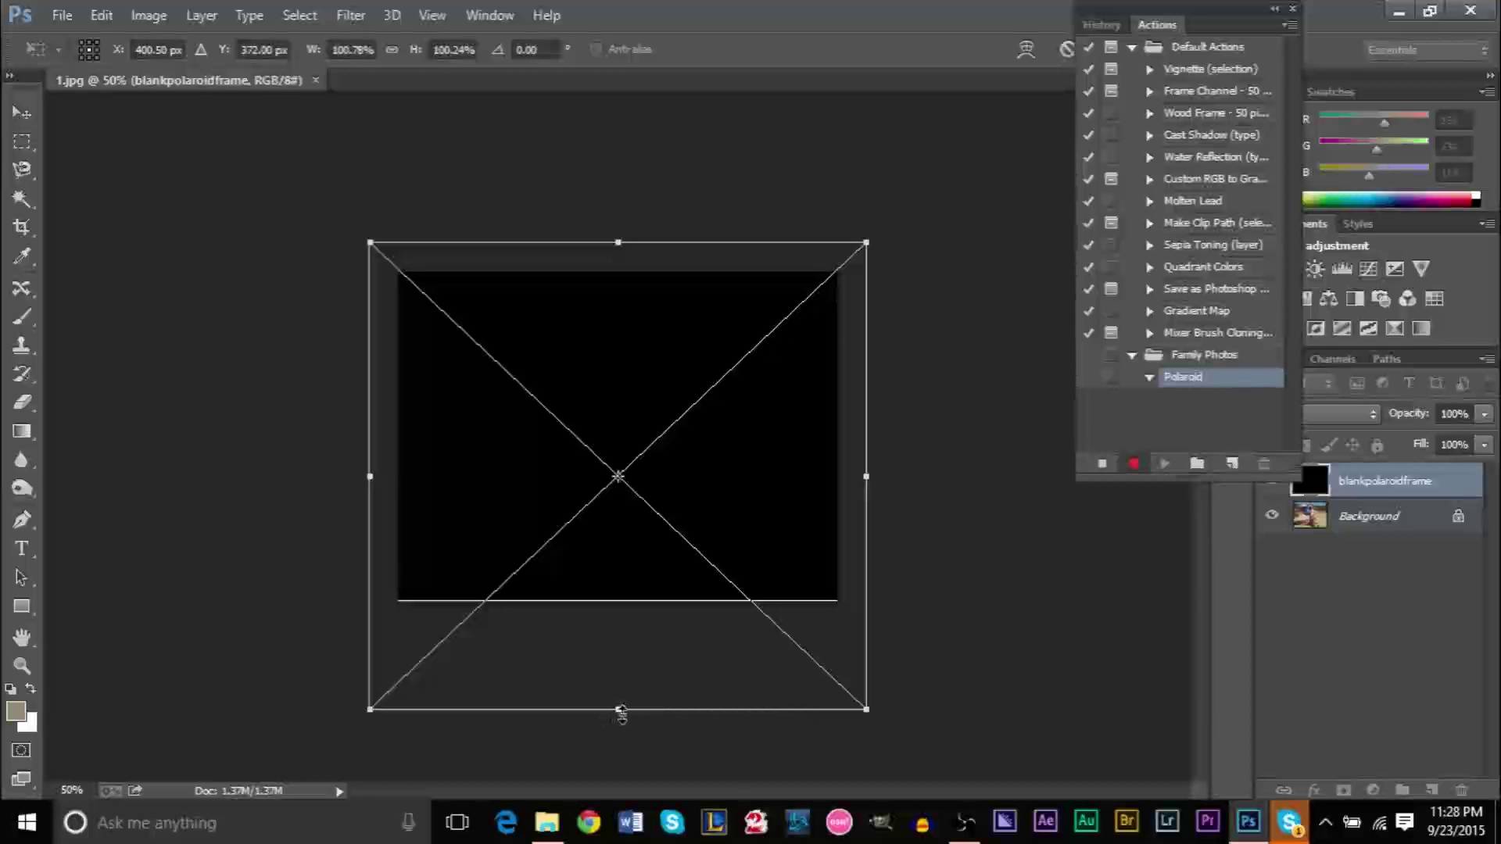
left_click_drag(620, 713, 620, 716)
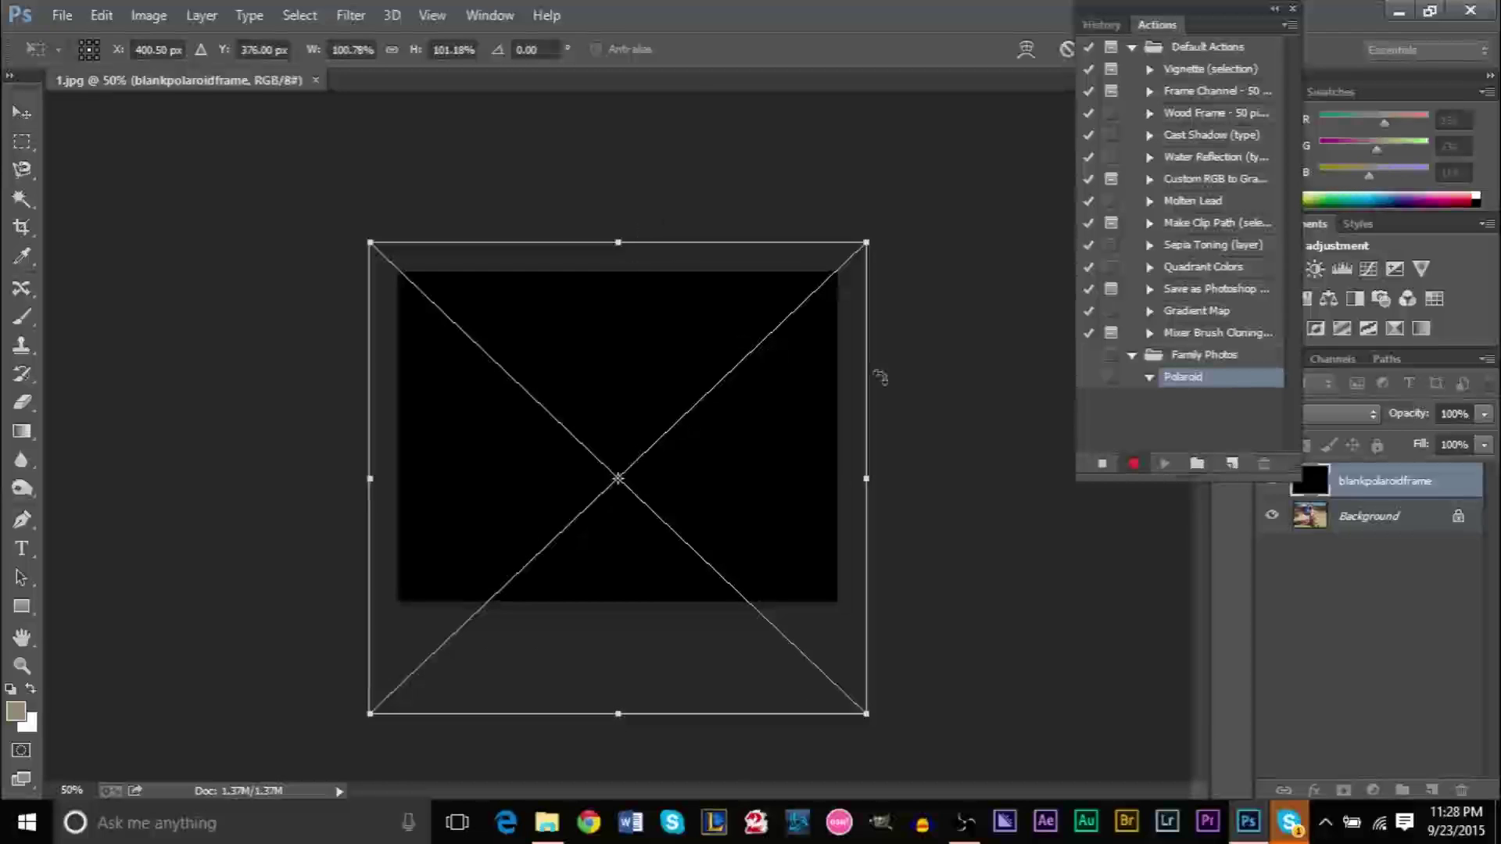
key("Return")
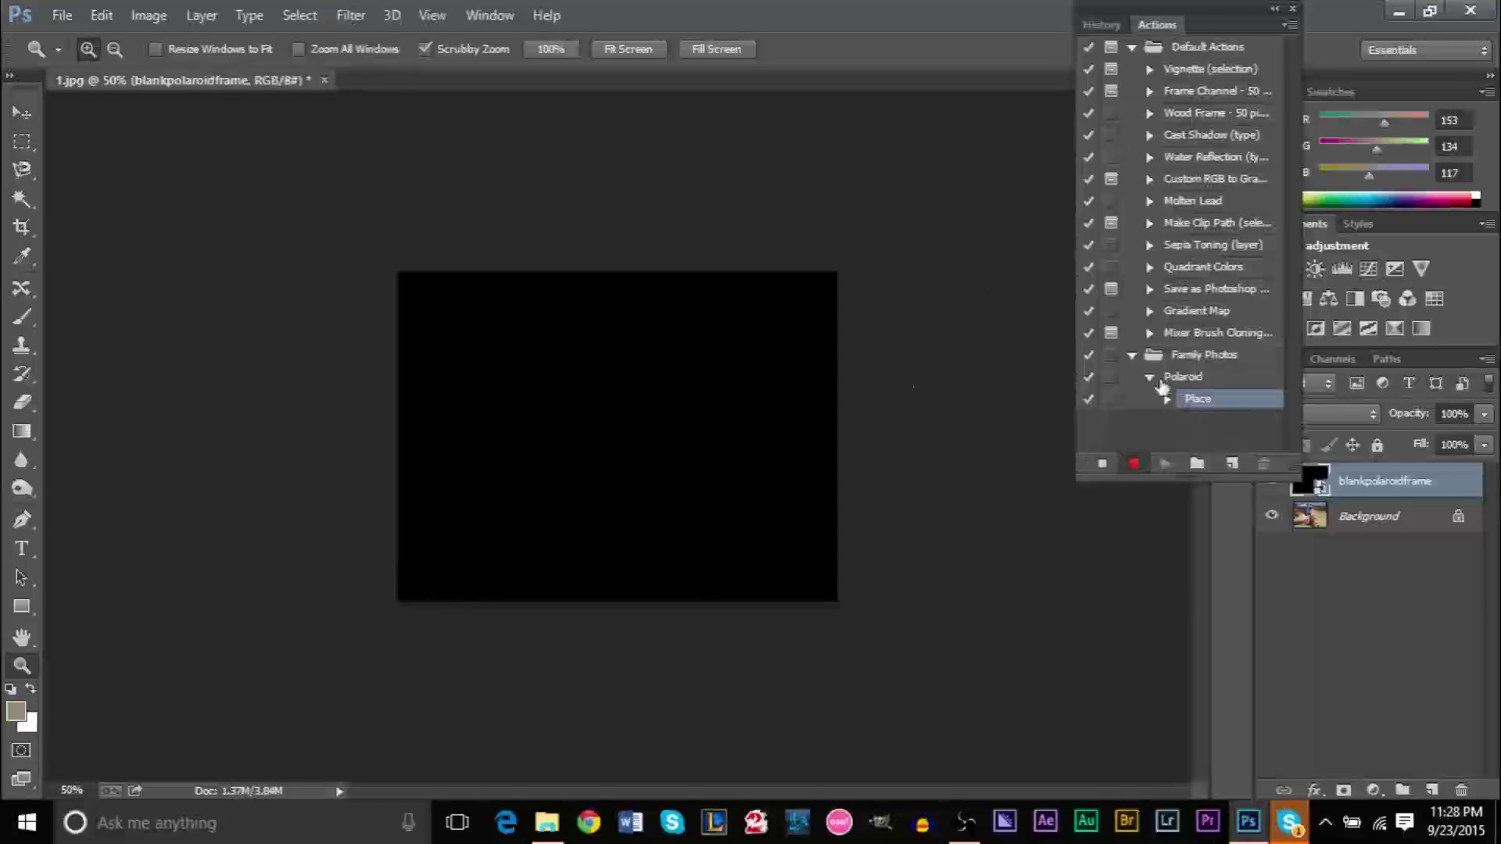
Step: Inspect the recorded Place step and reselect the Polaroid action
left_click(1167, 400)
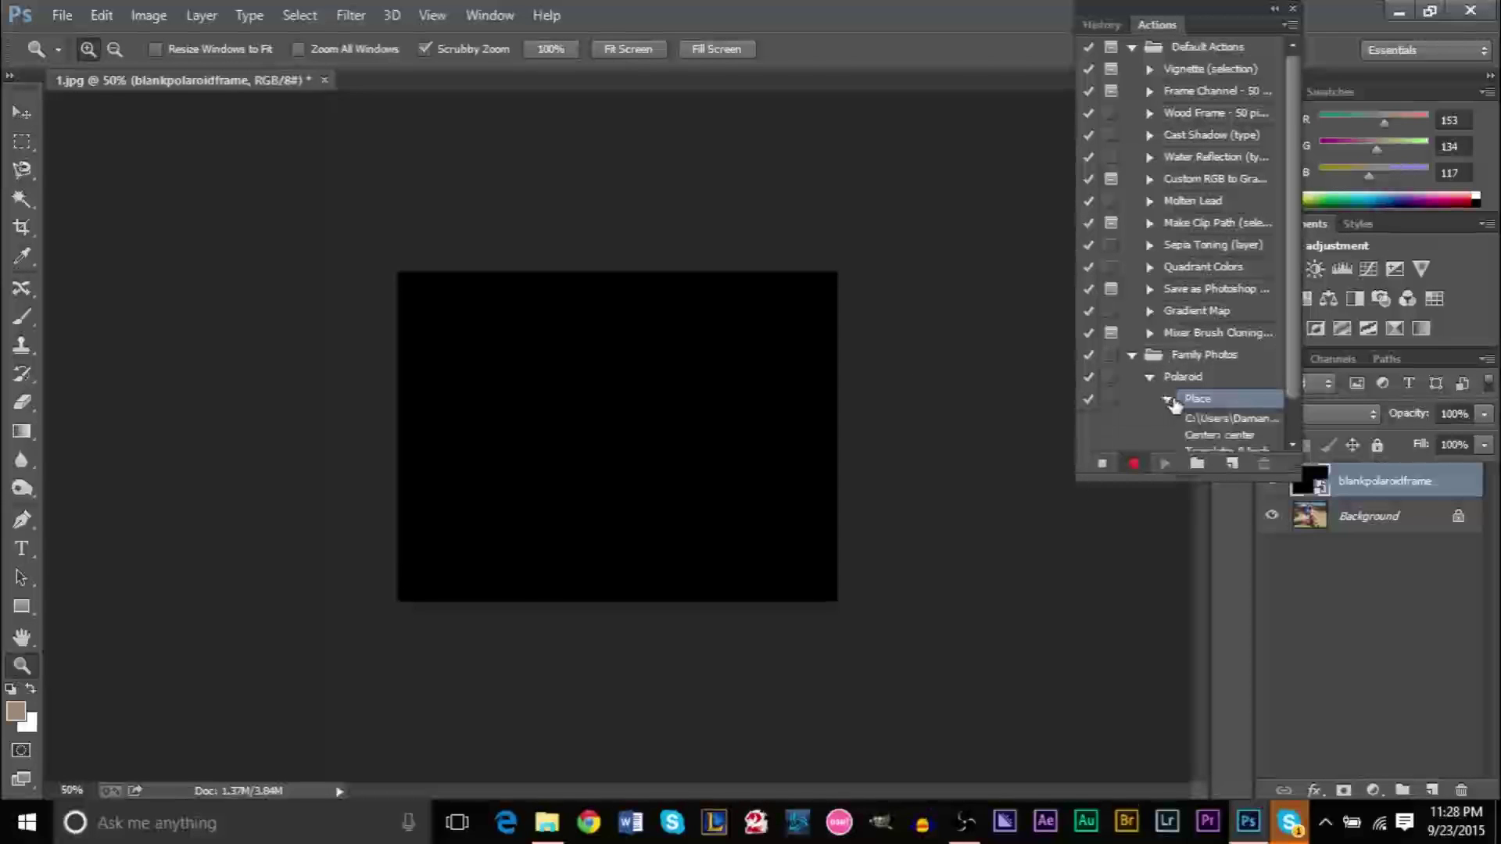
scroll(1282, 369, "down", 2)
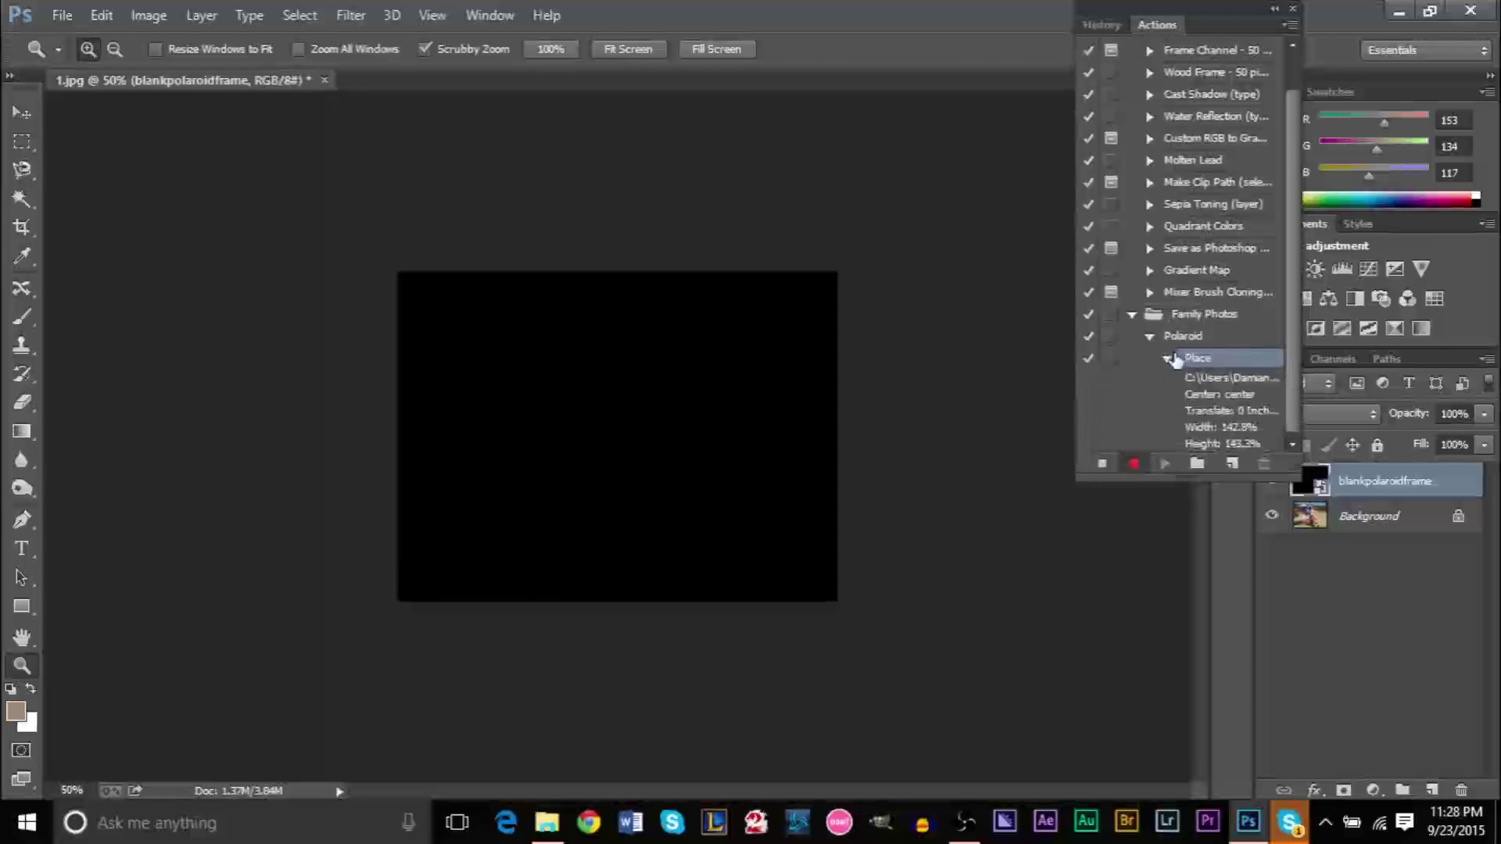
left_click(1161, 358)
left_click(1150, 377)
left_click(1149, 377)
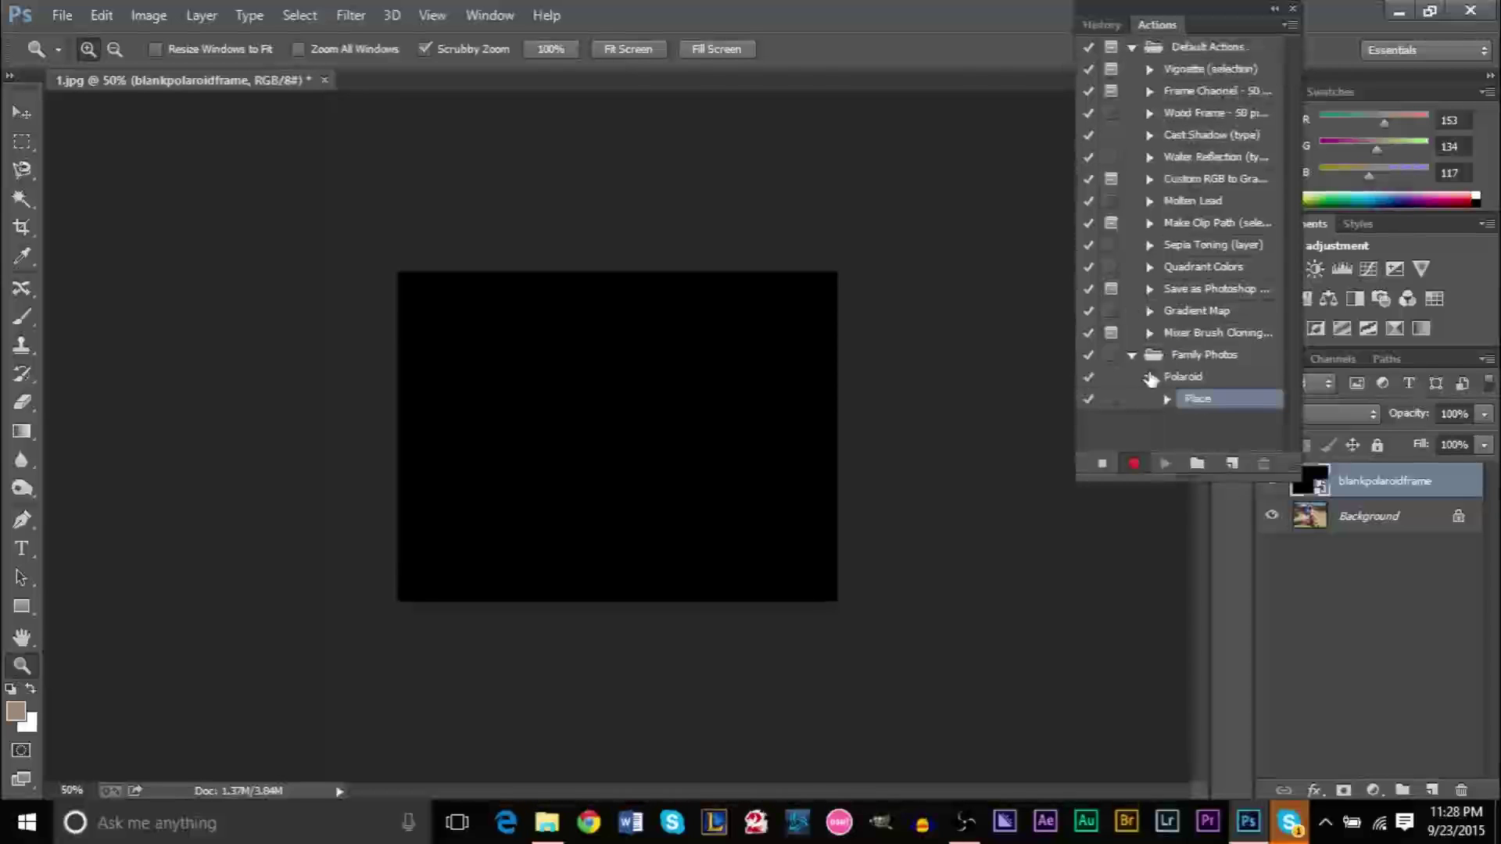
left_click(1167, 401)
left_click(1167, 401)
left_click(1186, 358)
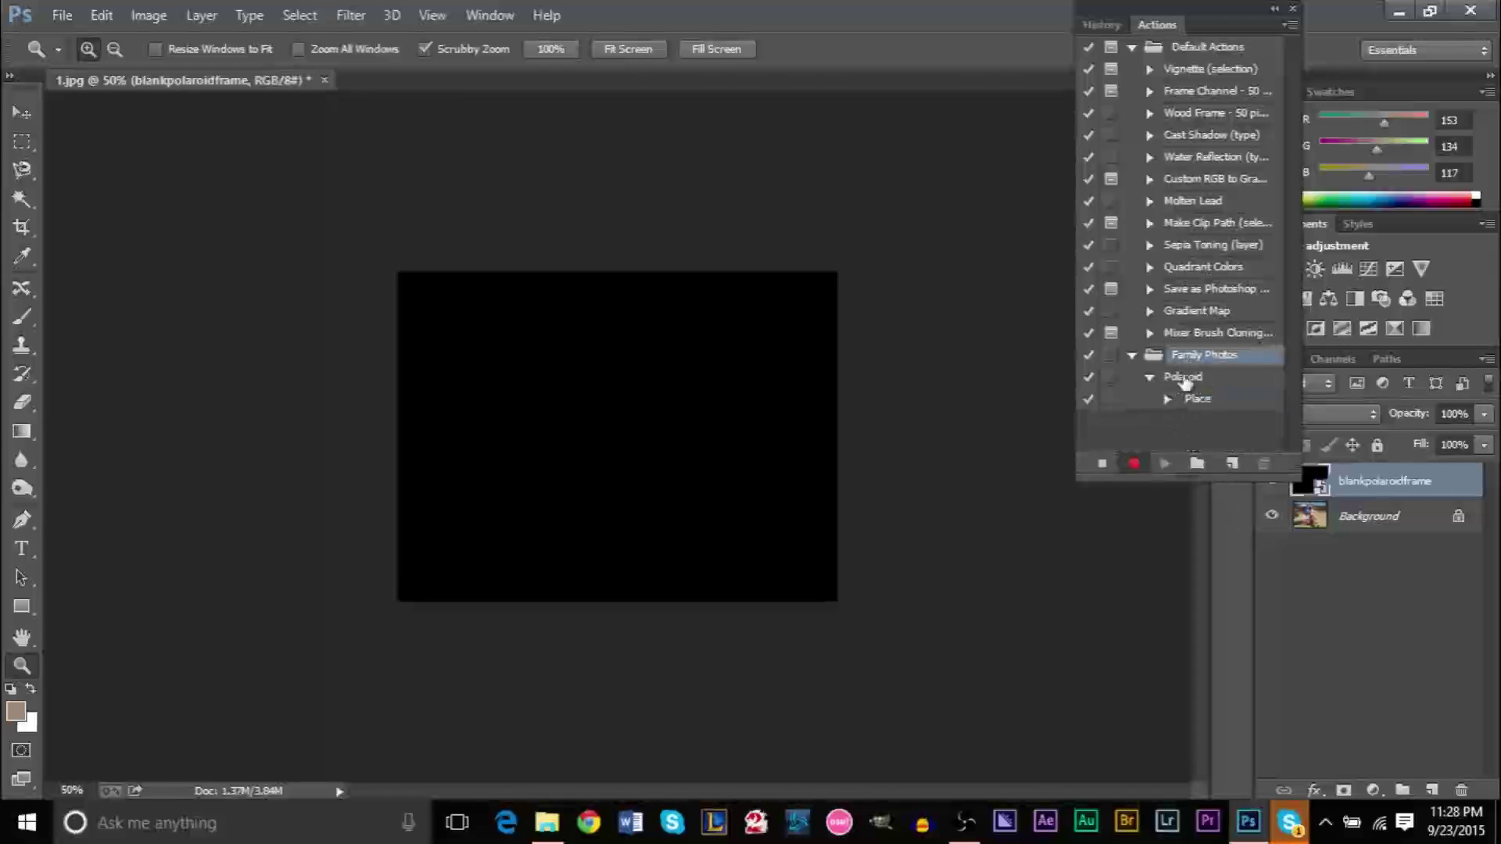
left_click(1183, 378)
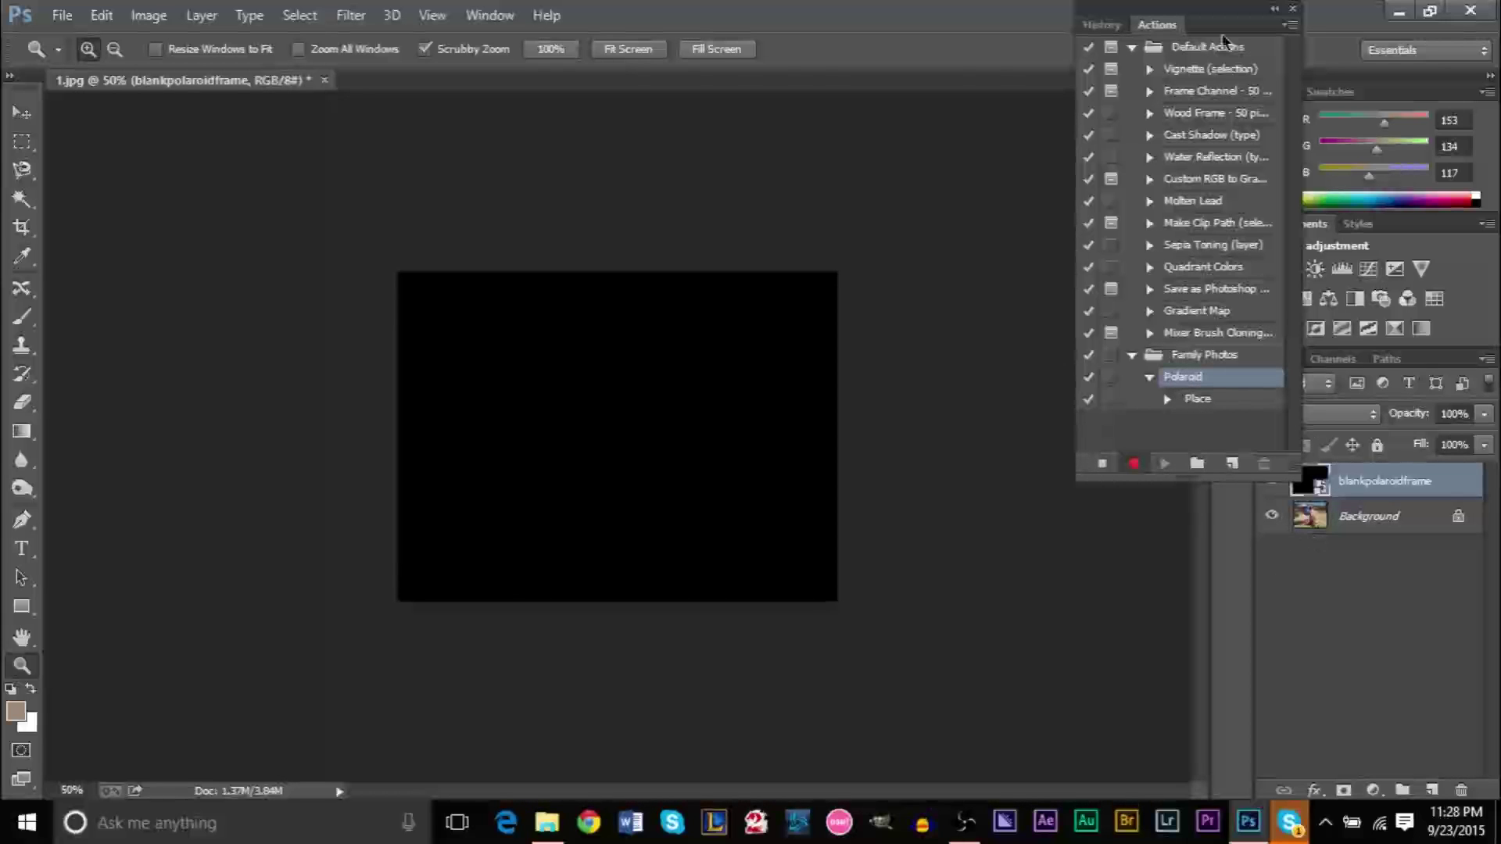
left_click_drag(1200, 25, 1146, 26)
Step: Duplicate the Background layer and keep blankpolaroidframe on top of Background copy
left_click(1366, 516)
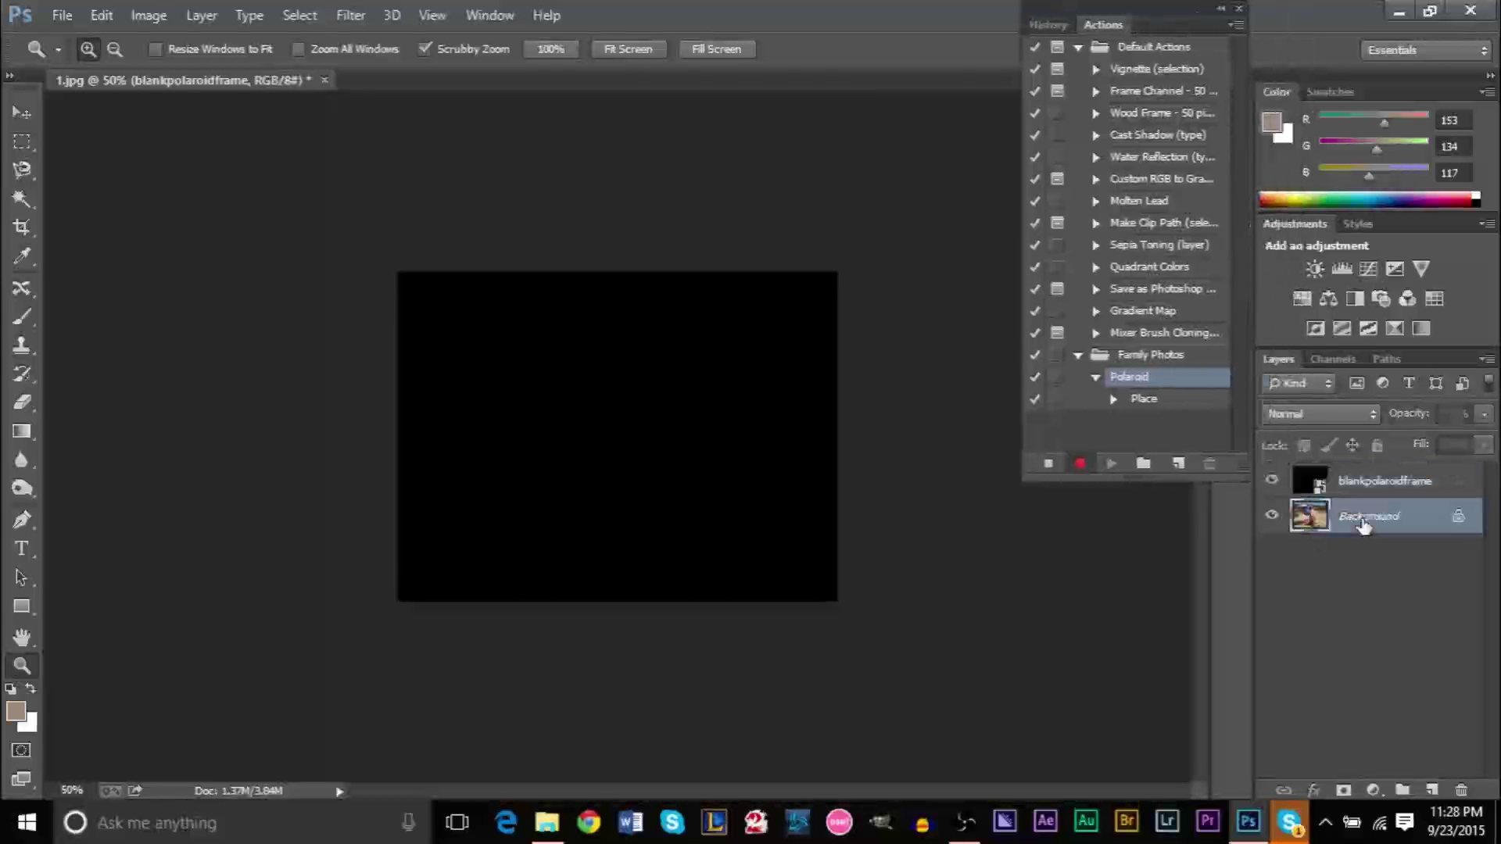
right_click(1364, 519)
left_click(1341, 567)
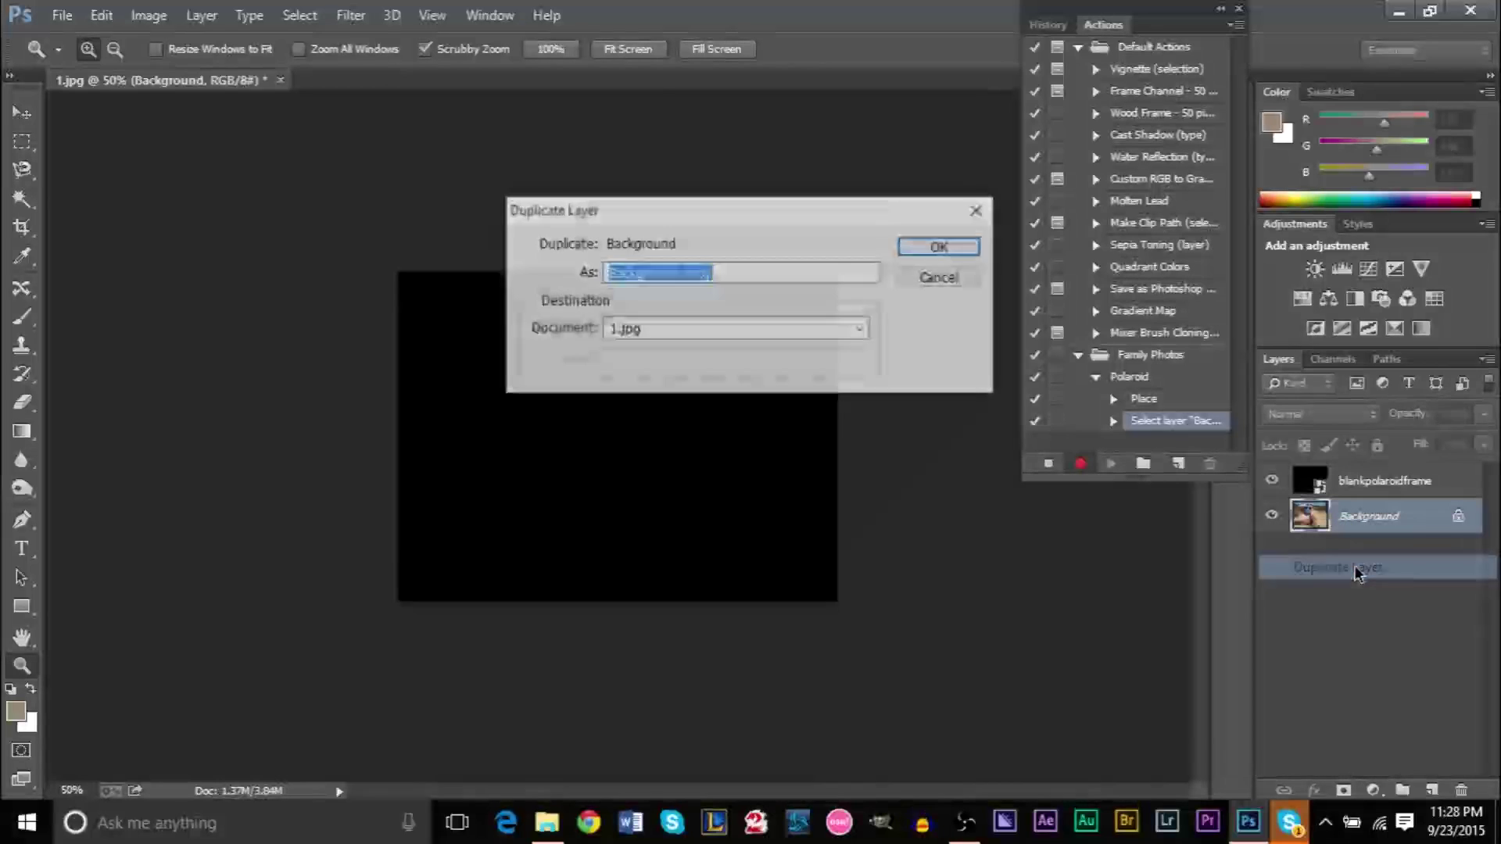
left_click(941, 247)
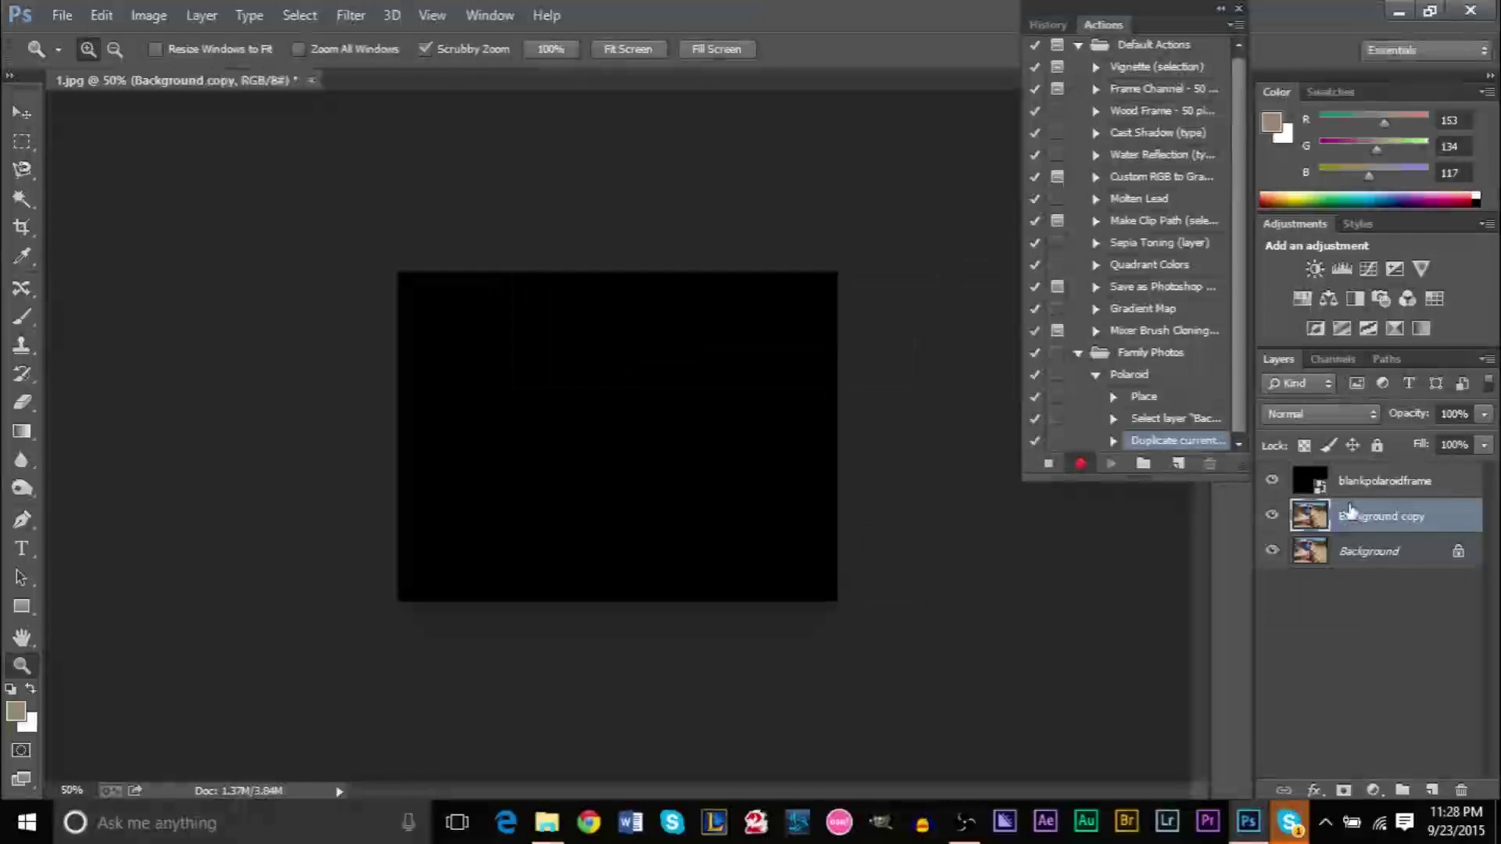
left_click_drag(1350, 519, 1360, 478)
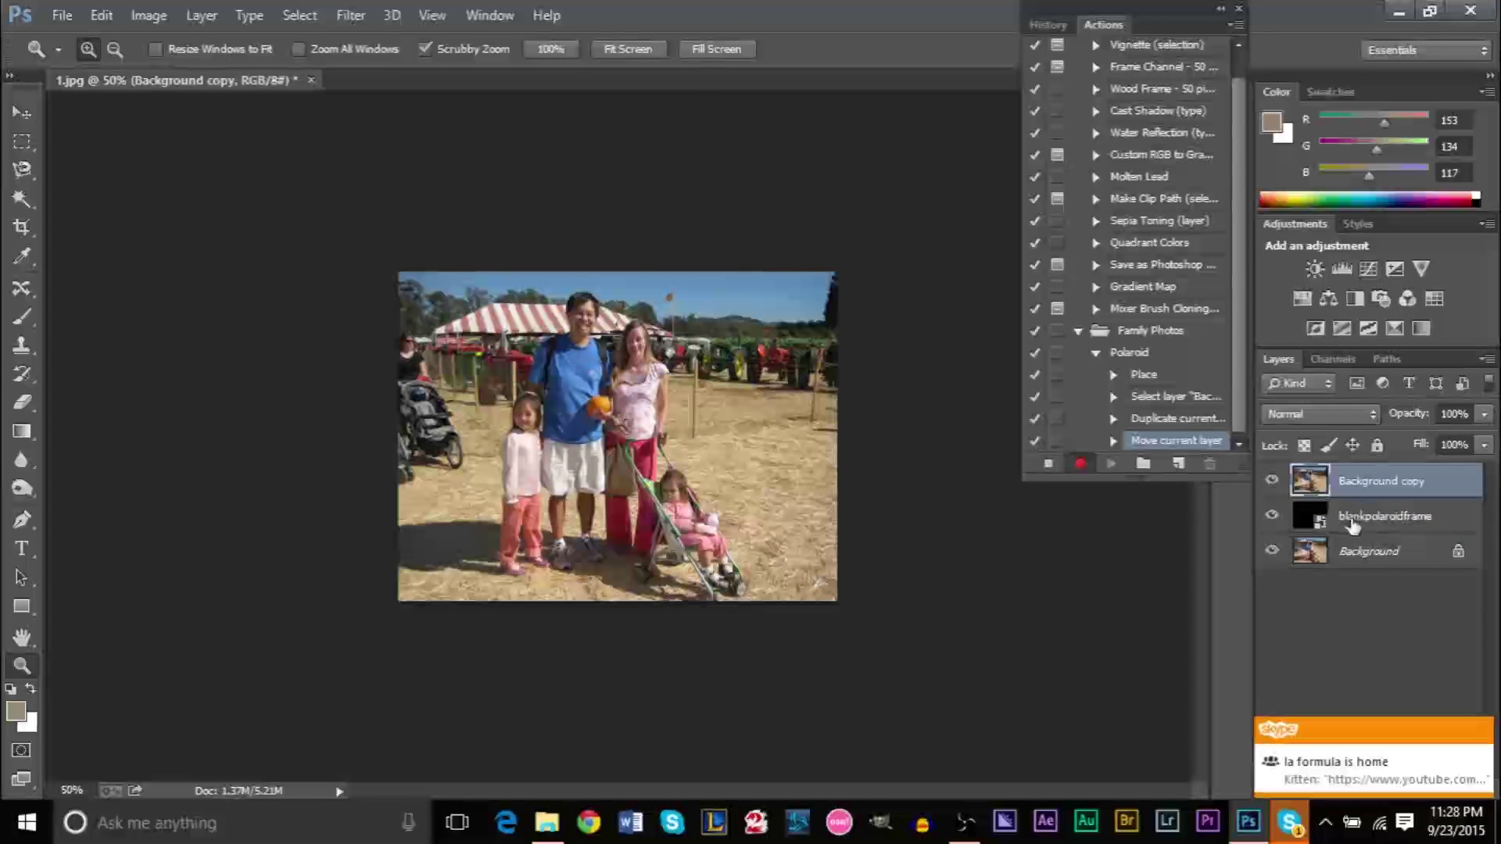
left_click_drag(1353, 526, 1359, 478)
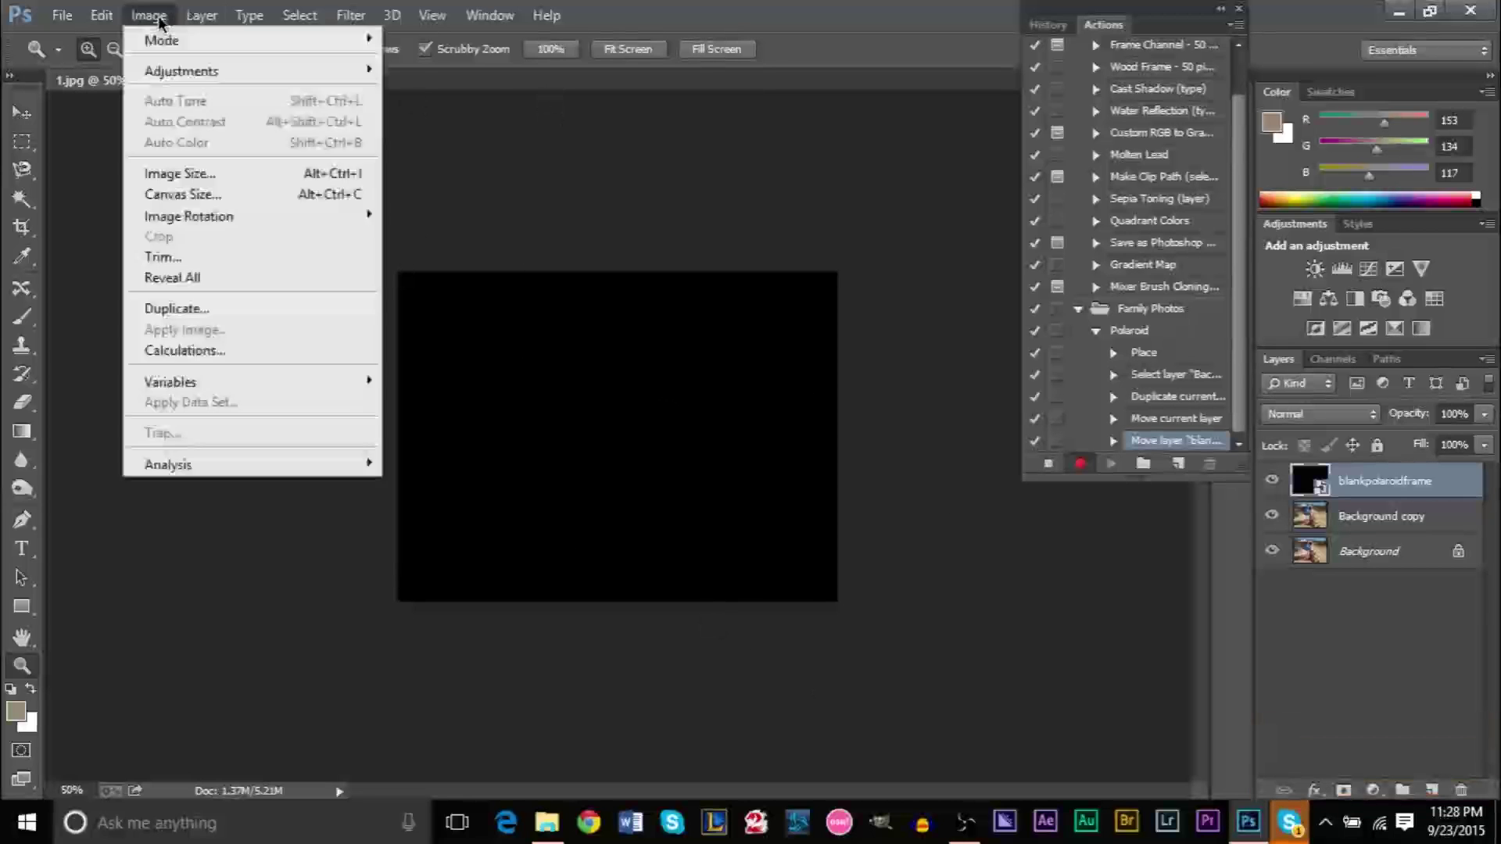
Step: Set the canvas size to 1000 × 900 pixels
left_click(197, 195)
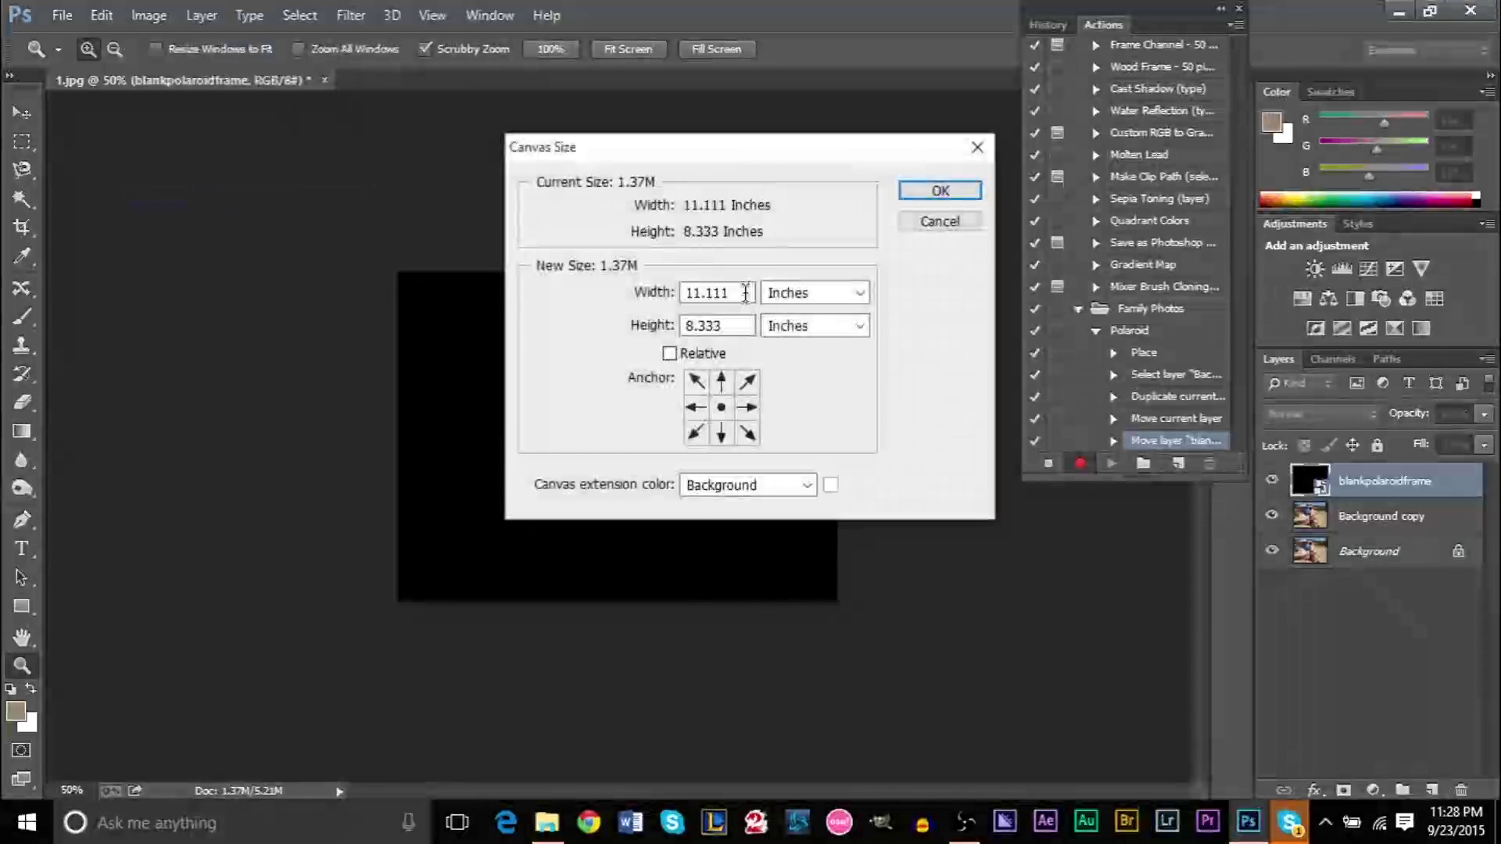
left_click(786, 295)
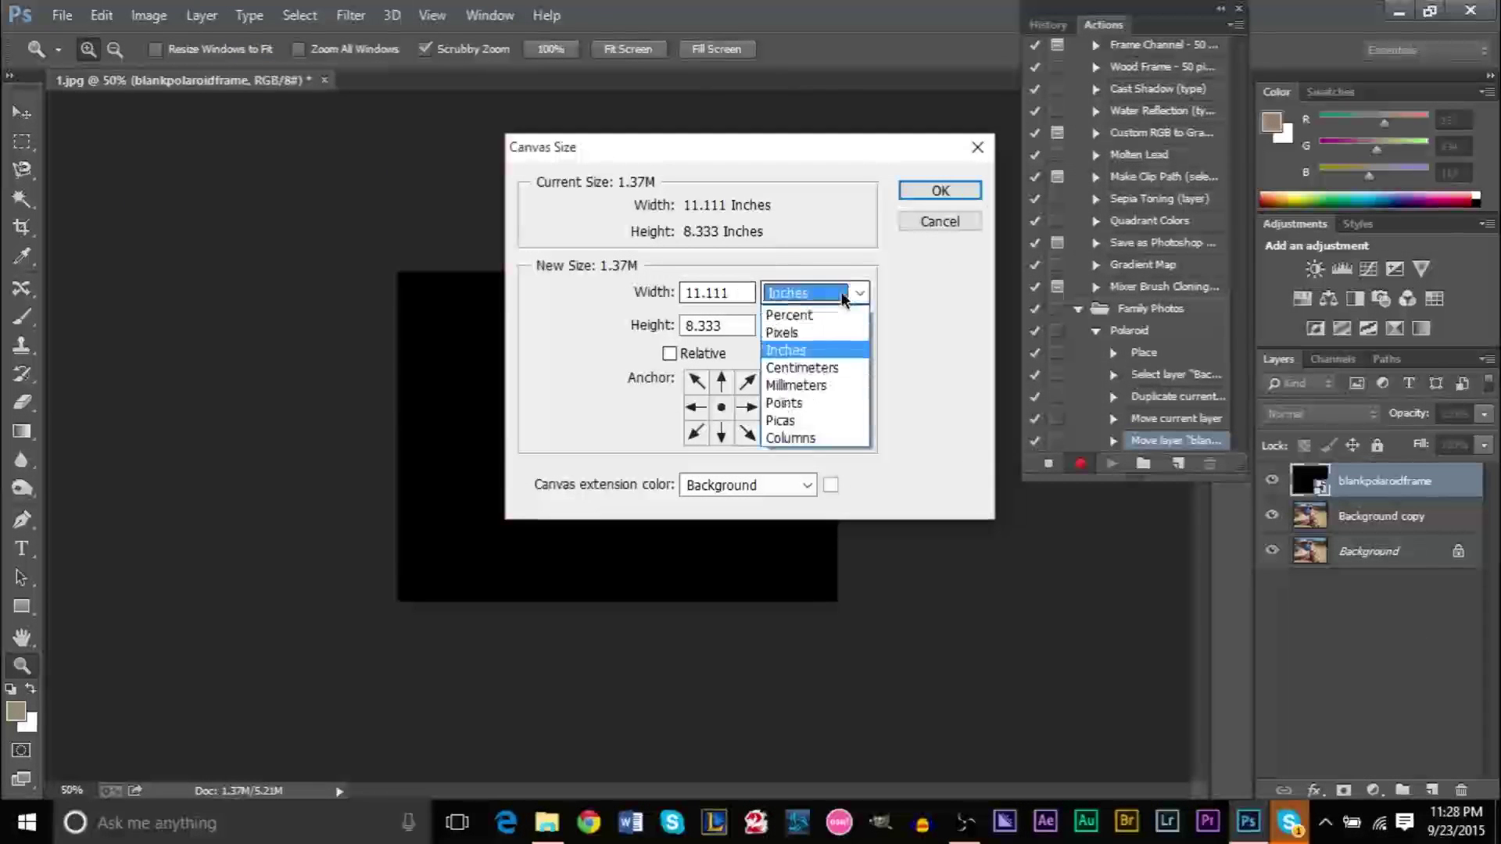
left_click(818, 336)
double_click(720, 292)
type("10")
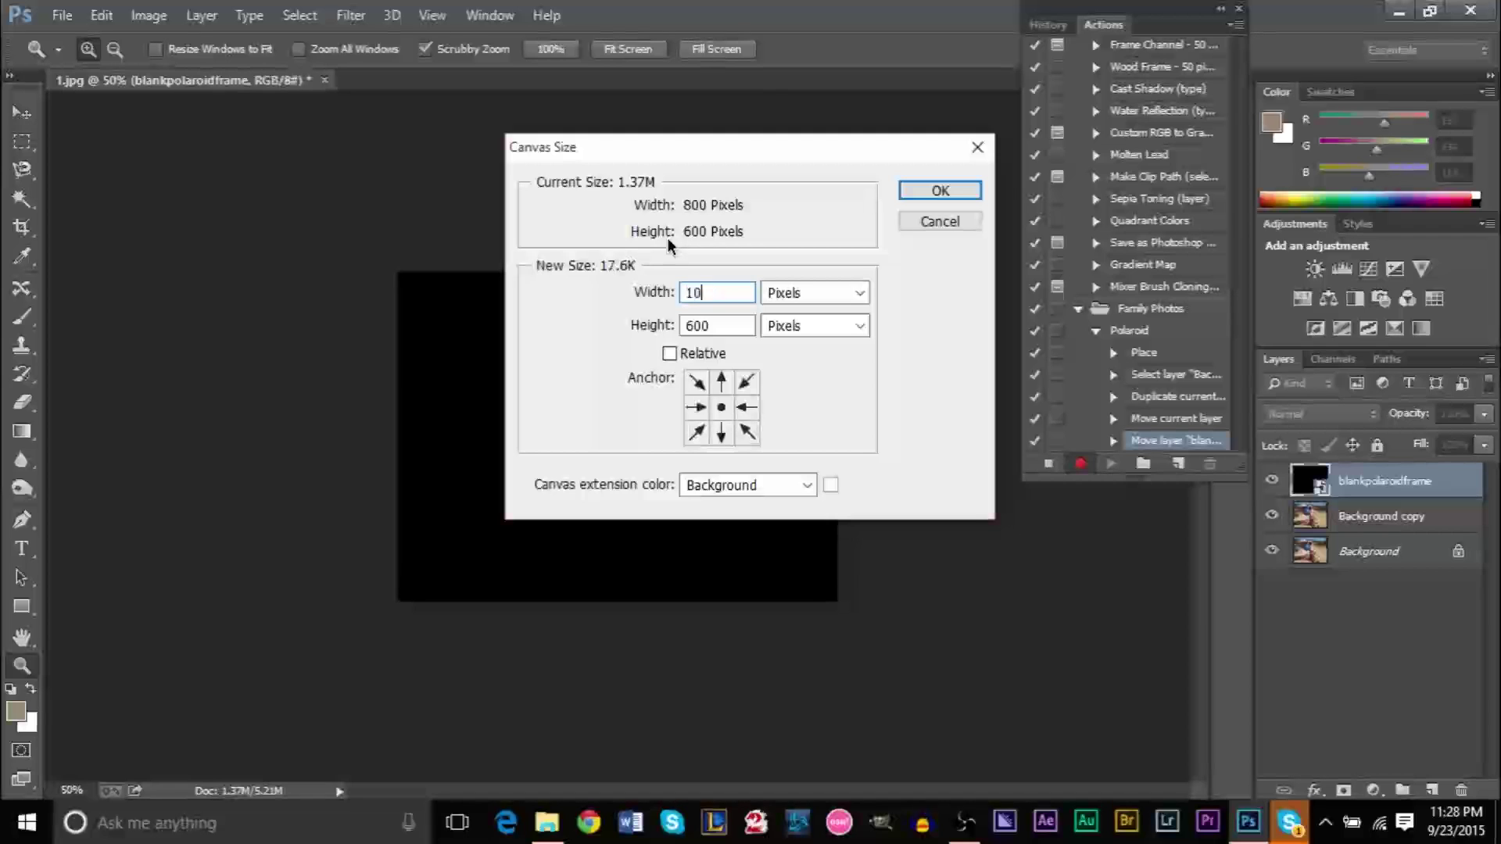
type("00")
key("Tab")
key("Tab")
type("90")
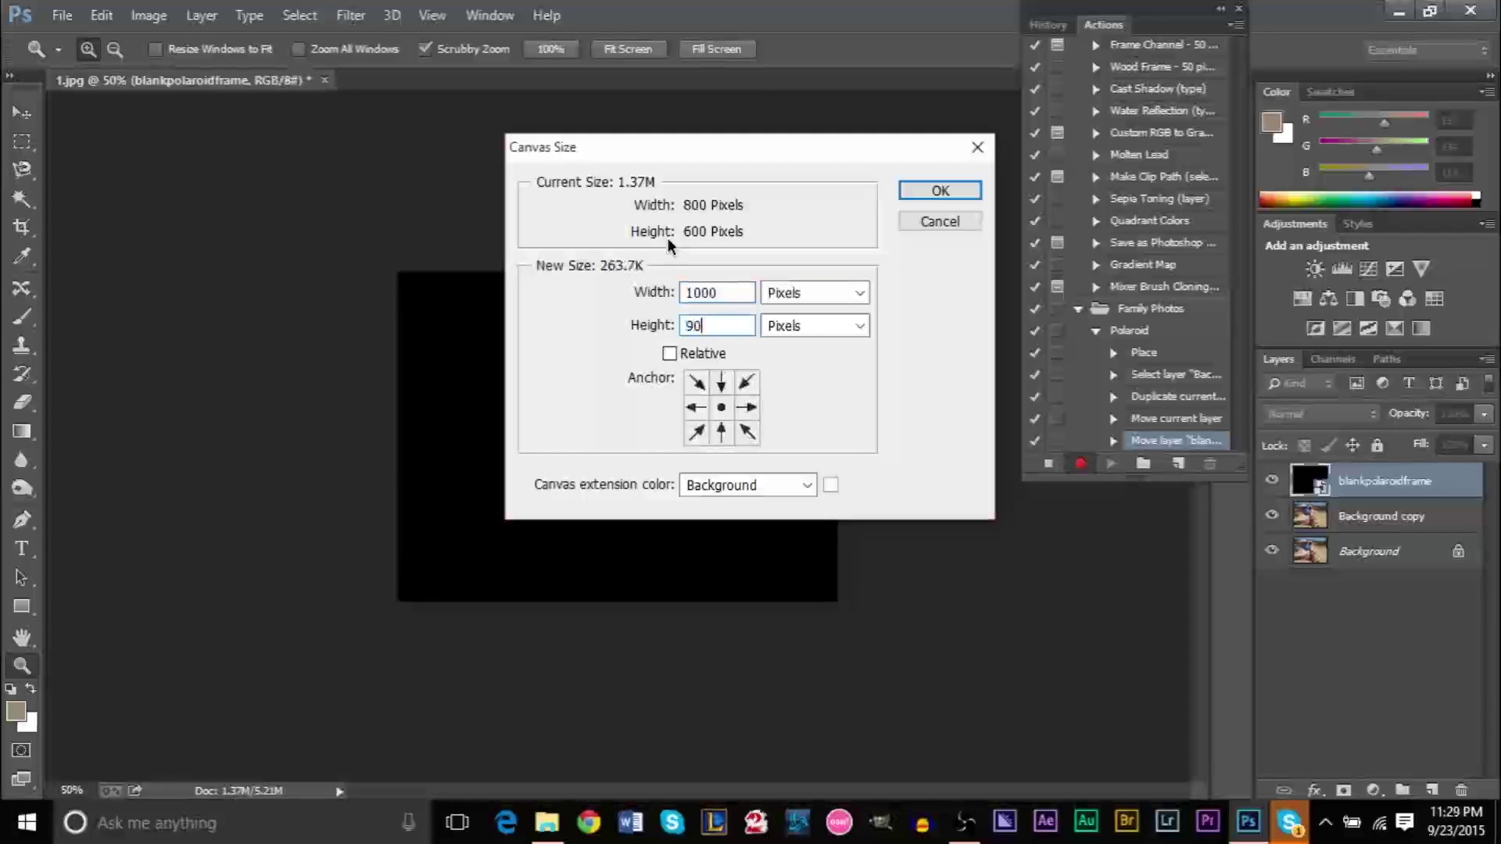
type("0")
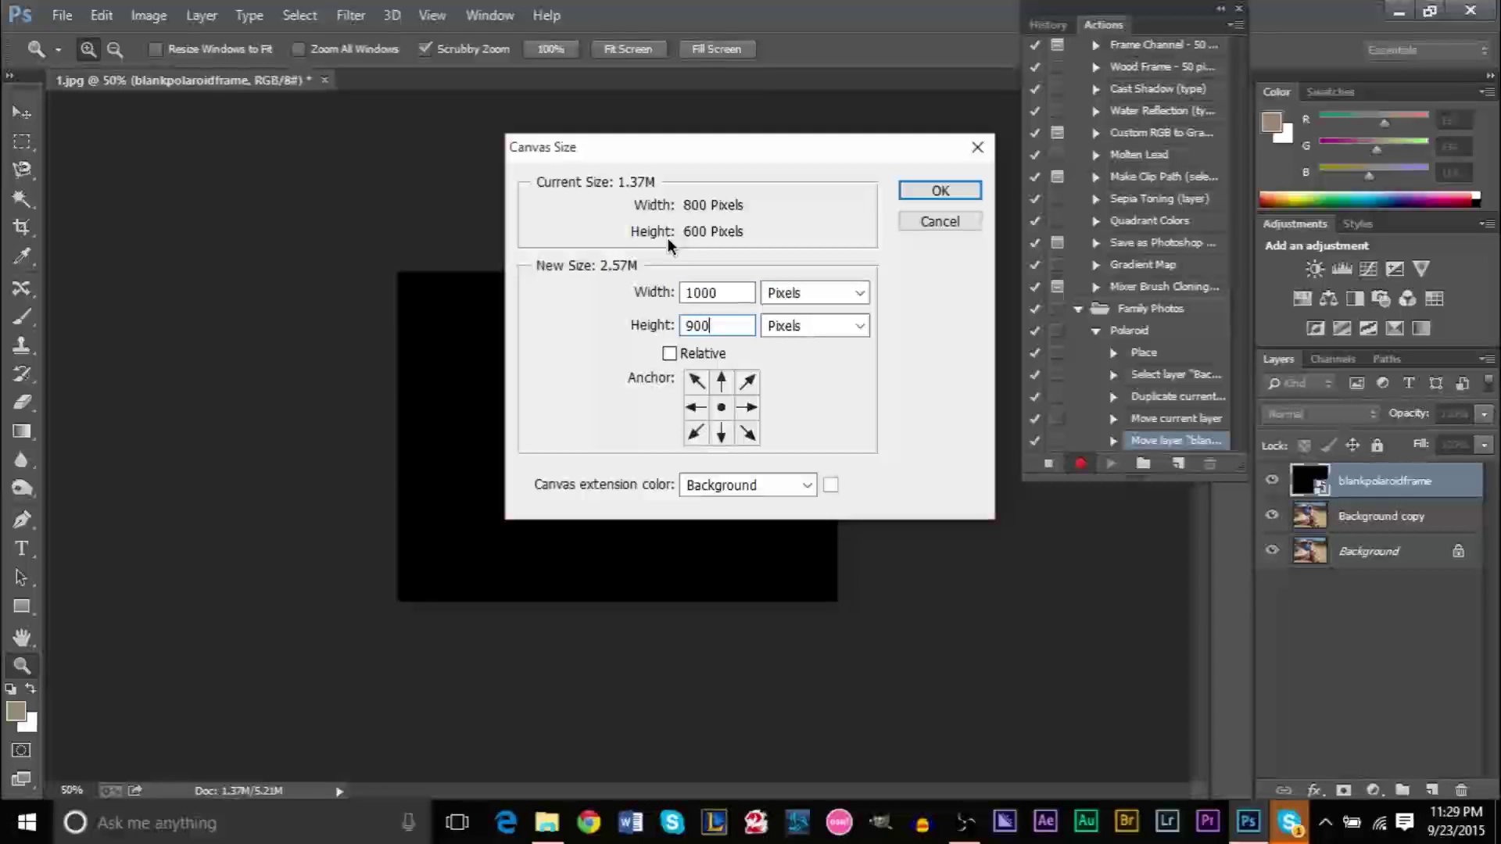
left_click(928, 195)
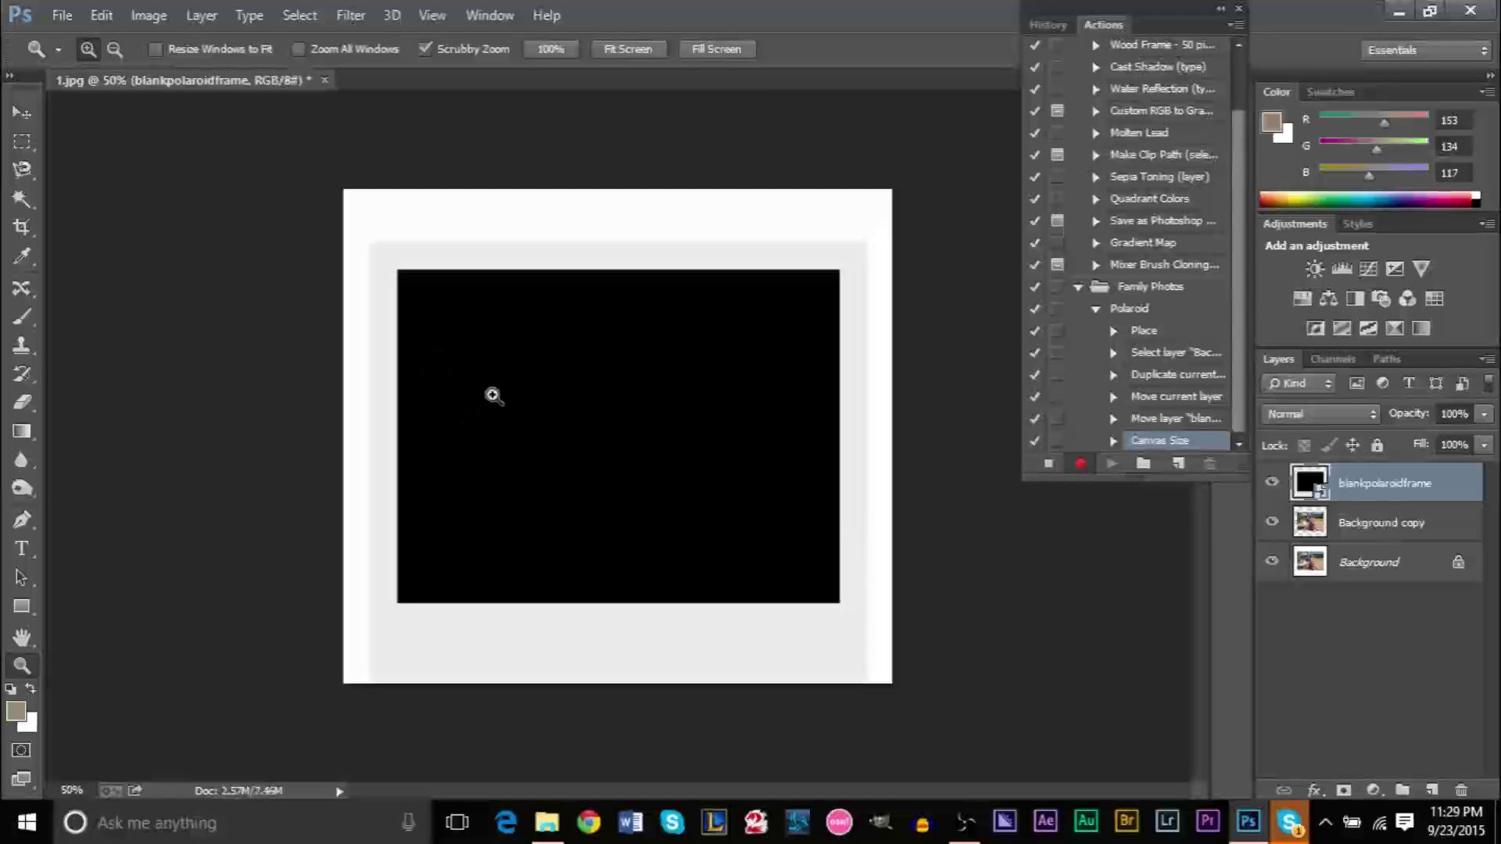
Step: Increase the canvas height to 1100 pixels, keeping pixels as the unit
left_click(149, 16)
left_click(187, 193)
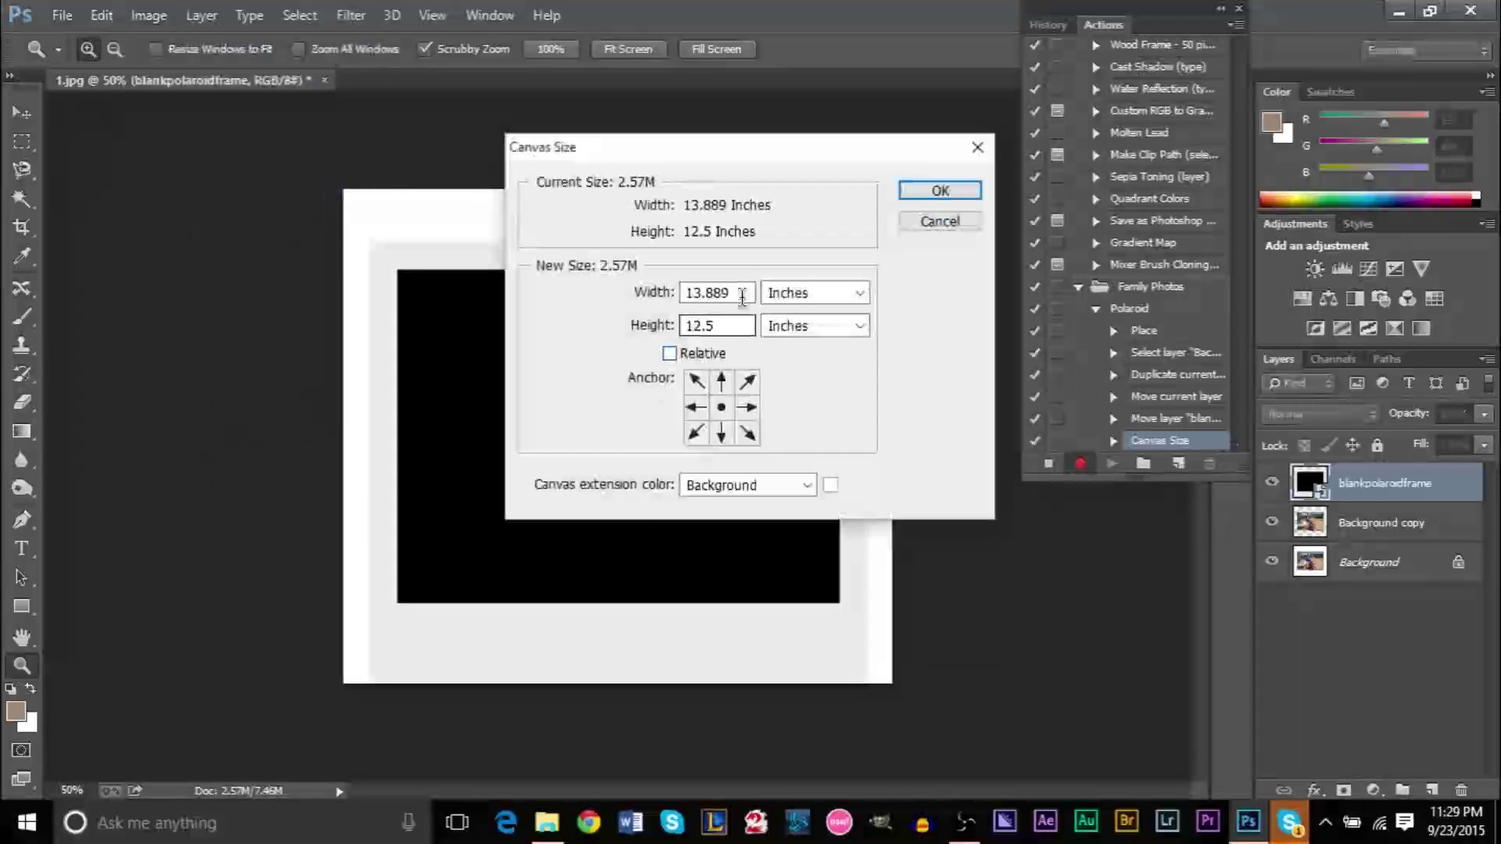
left_click(848, 293)
left_click(842, 332)
key("Tab")
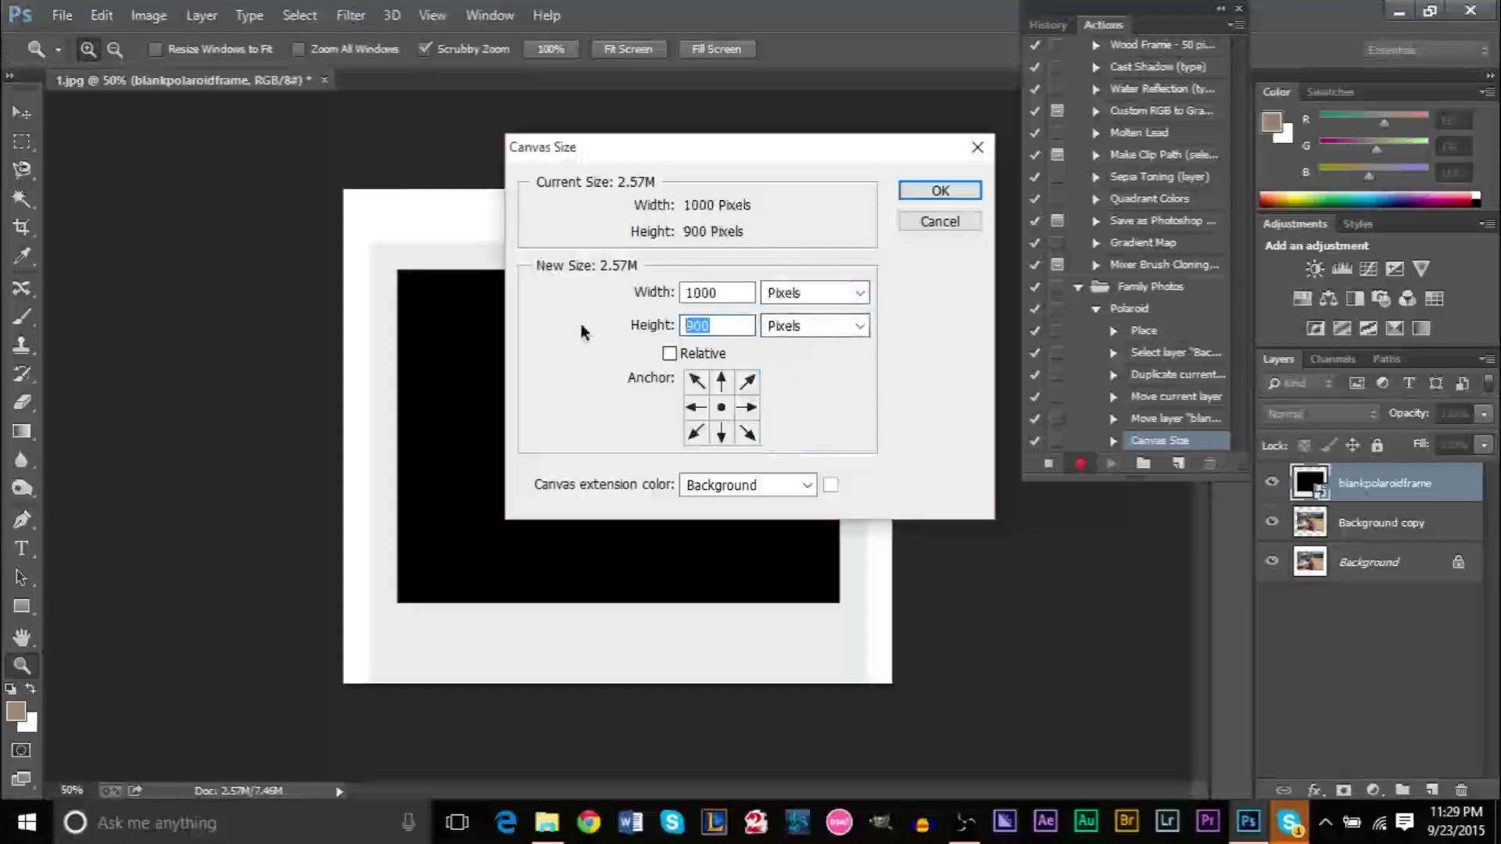
type("1100")
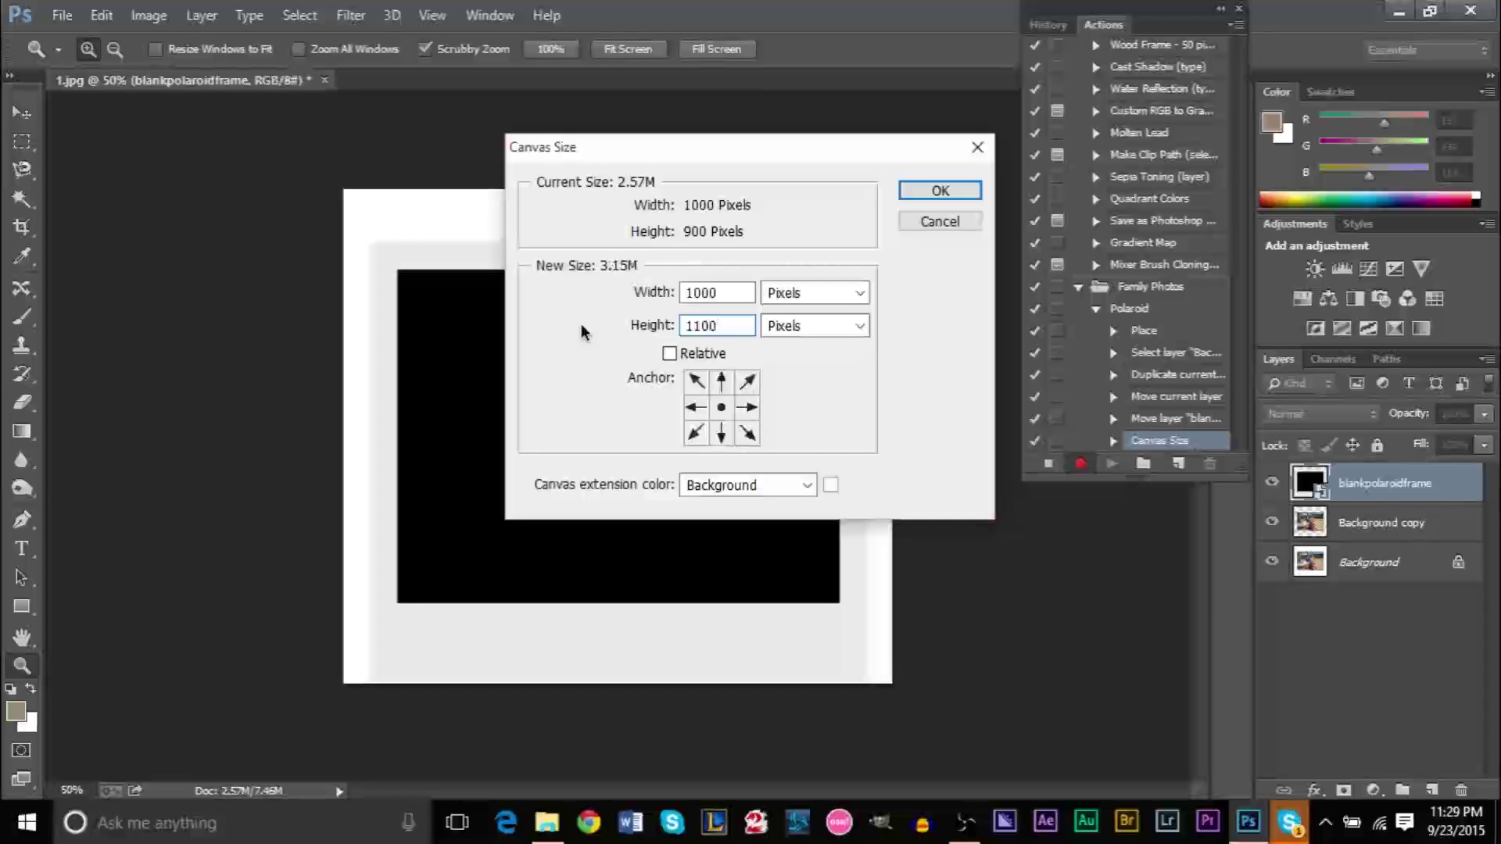
left_click(939, 190)
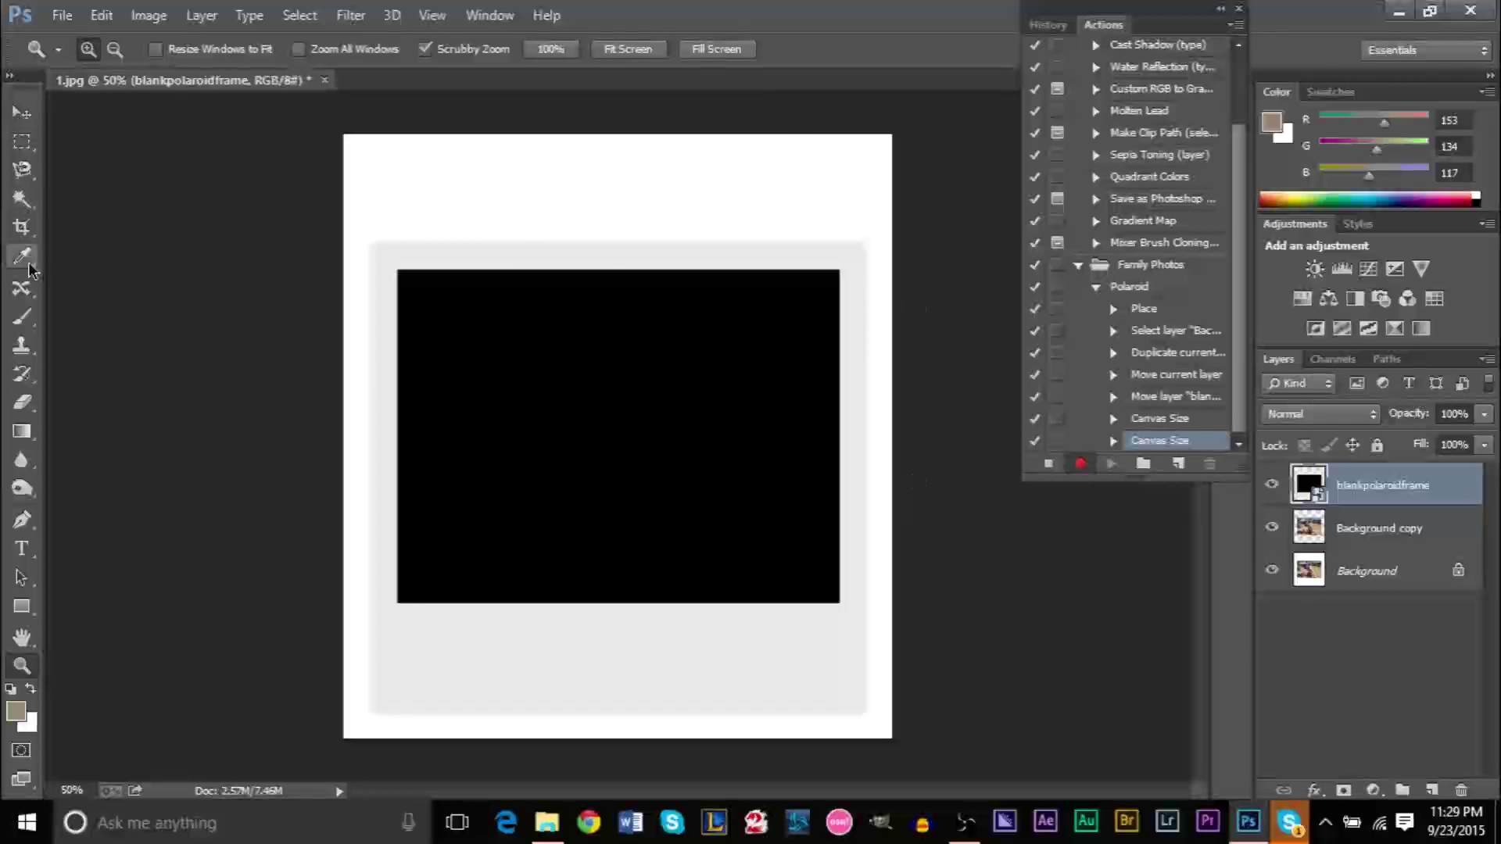
Step: Crop all four canvas edges in to the frame, then raise the Background copy layer
left_click(21, 227)
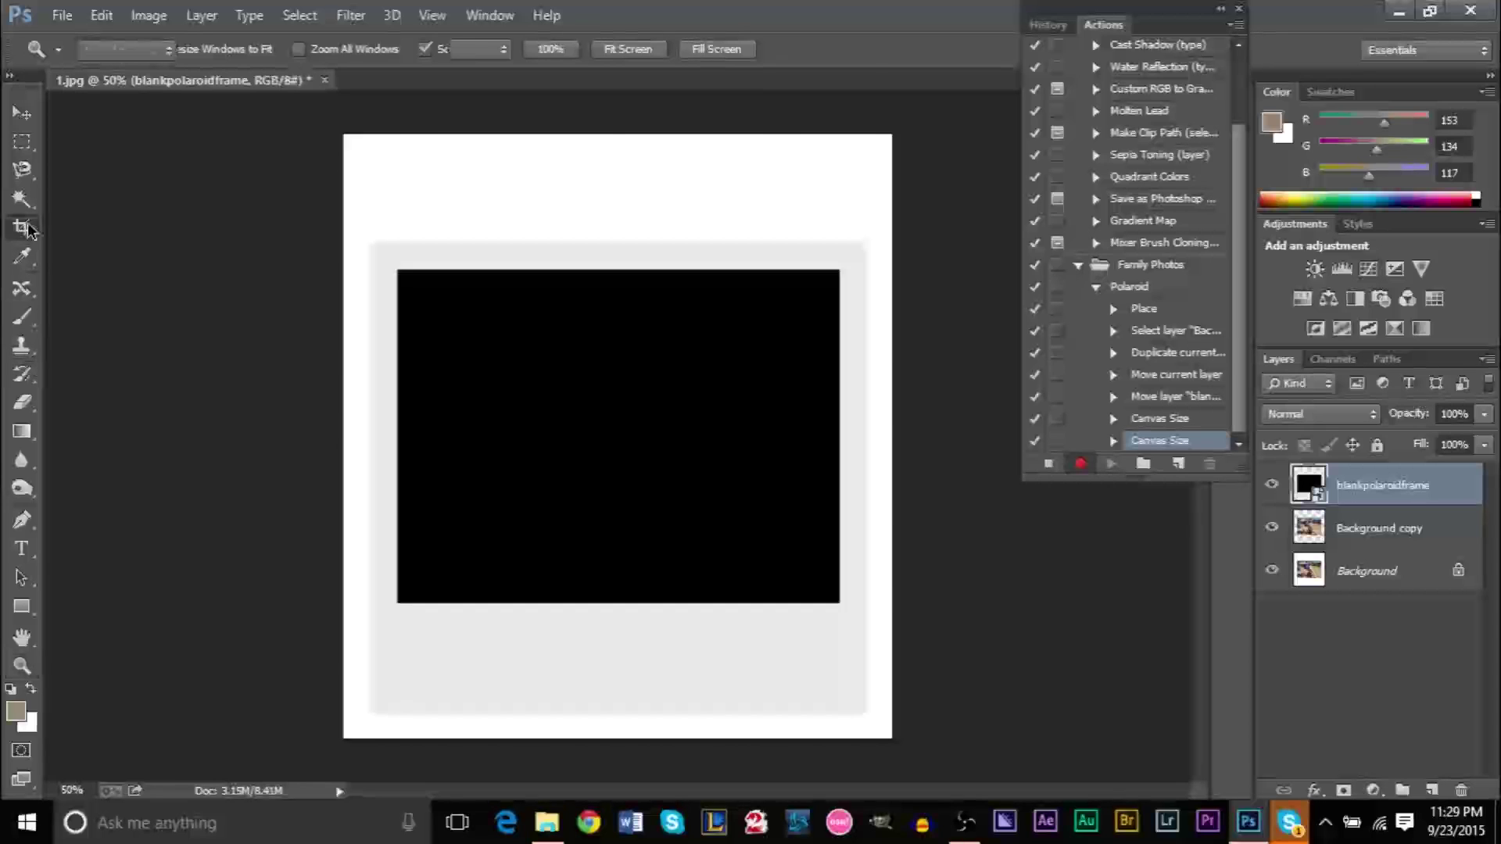
left_click(417, 277)
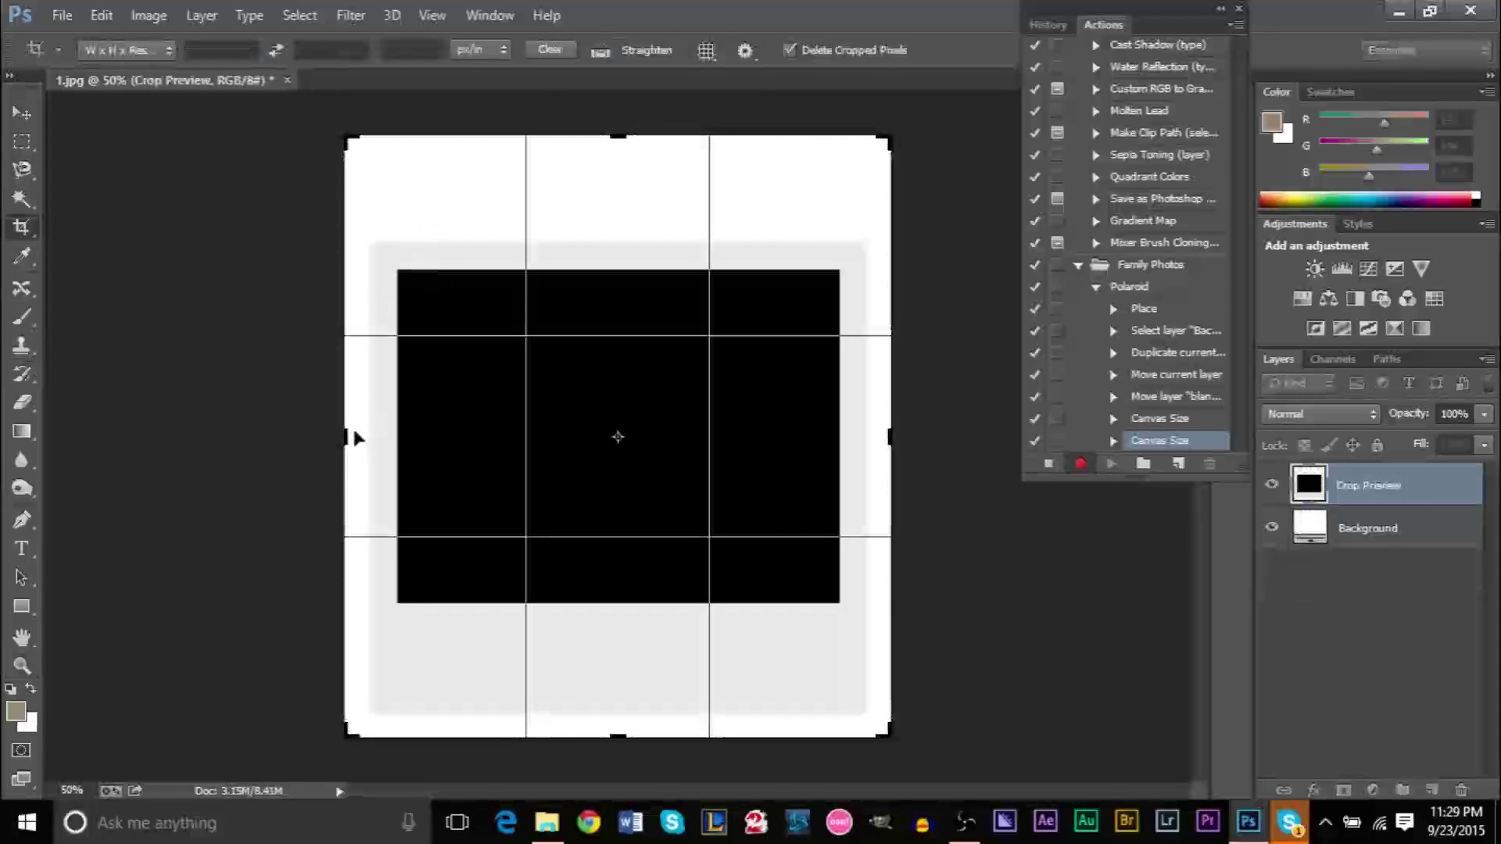
left_click_drag(356, 437, 358, 437)
left_click_drag(620, 138, 617, 189)
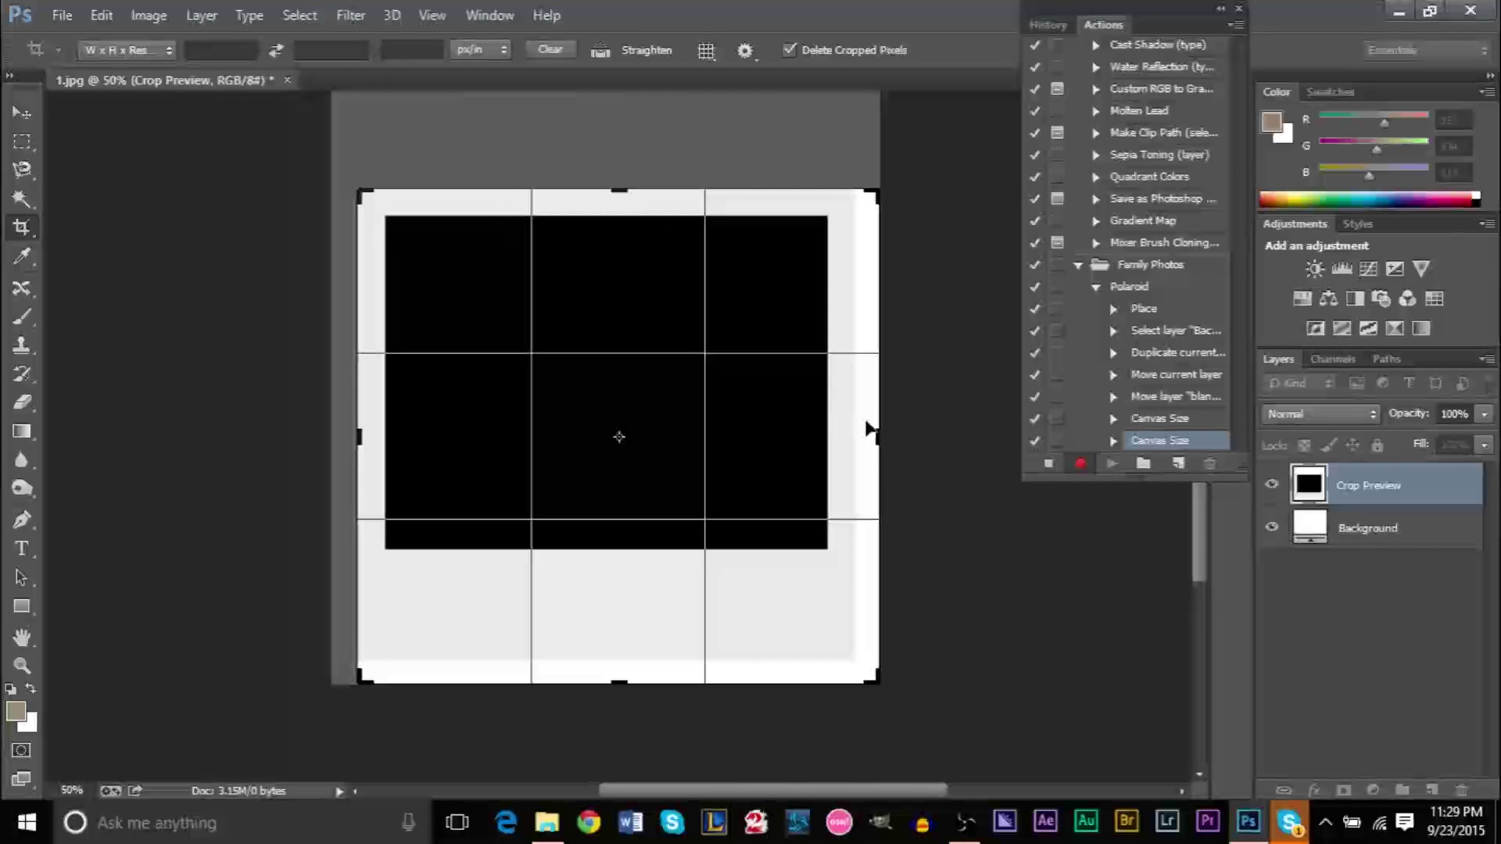
left_click_drag(869, 428, 865, 404)
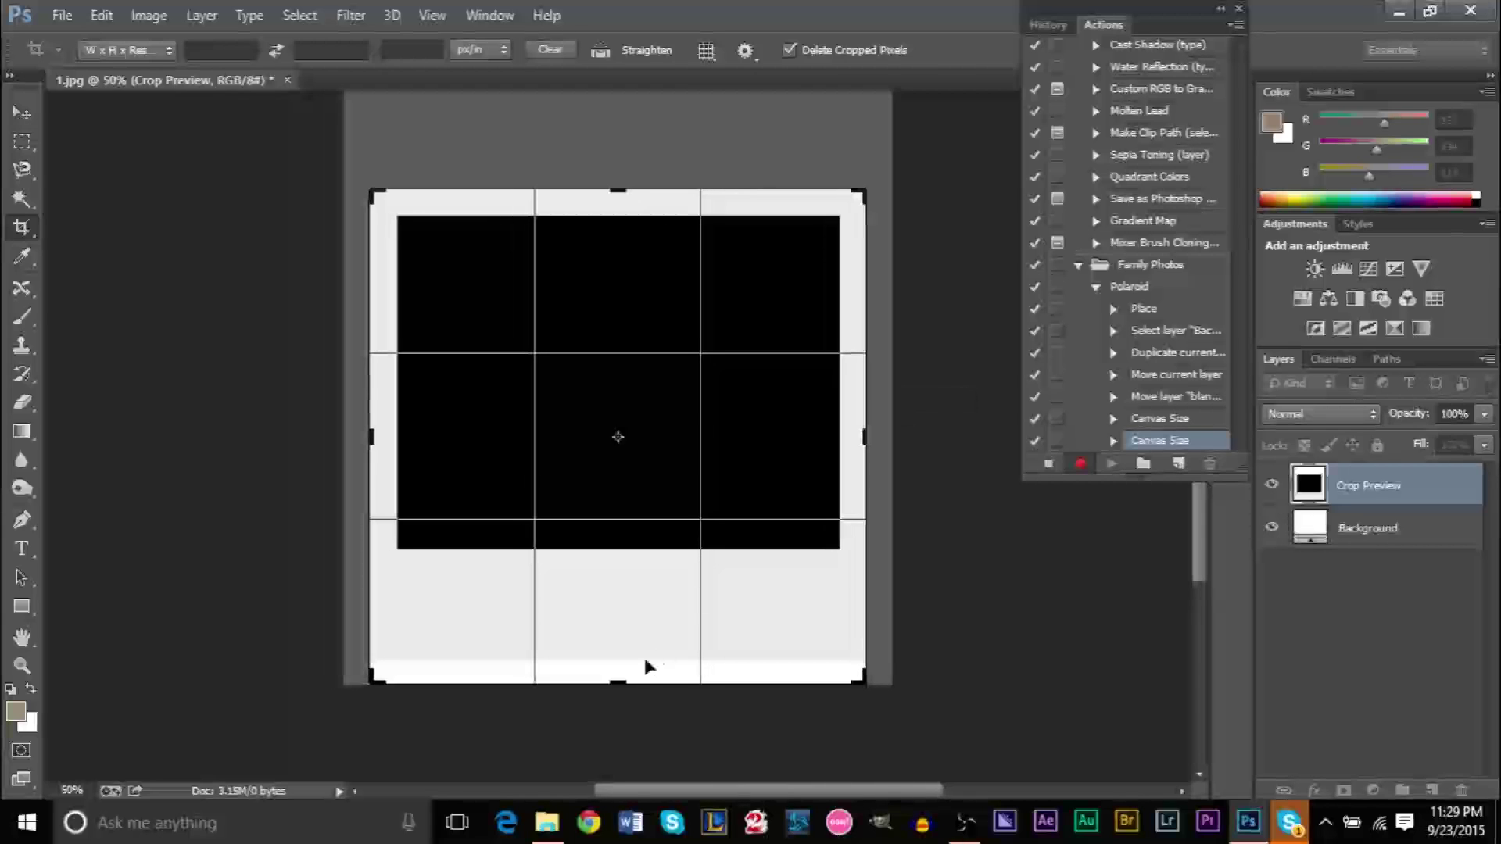
left_click_drag(620, 682, 619, 657)
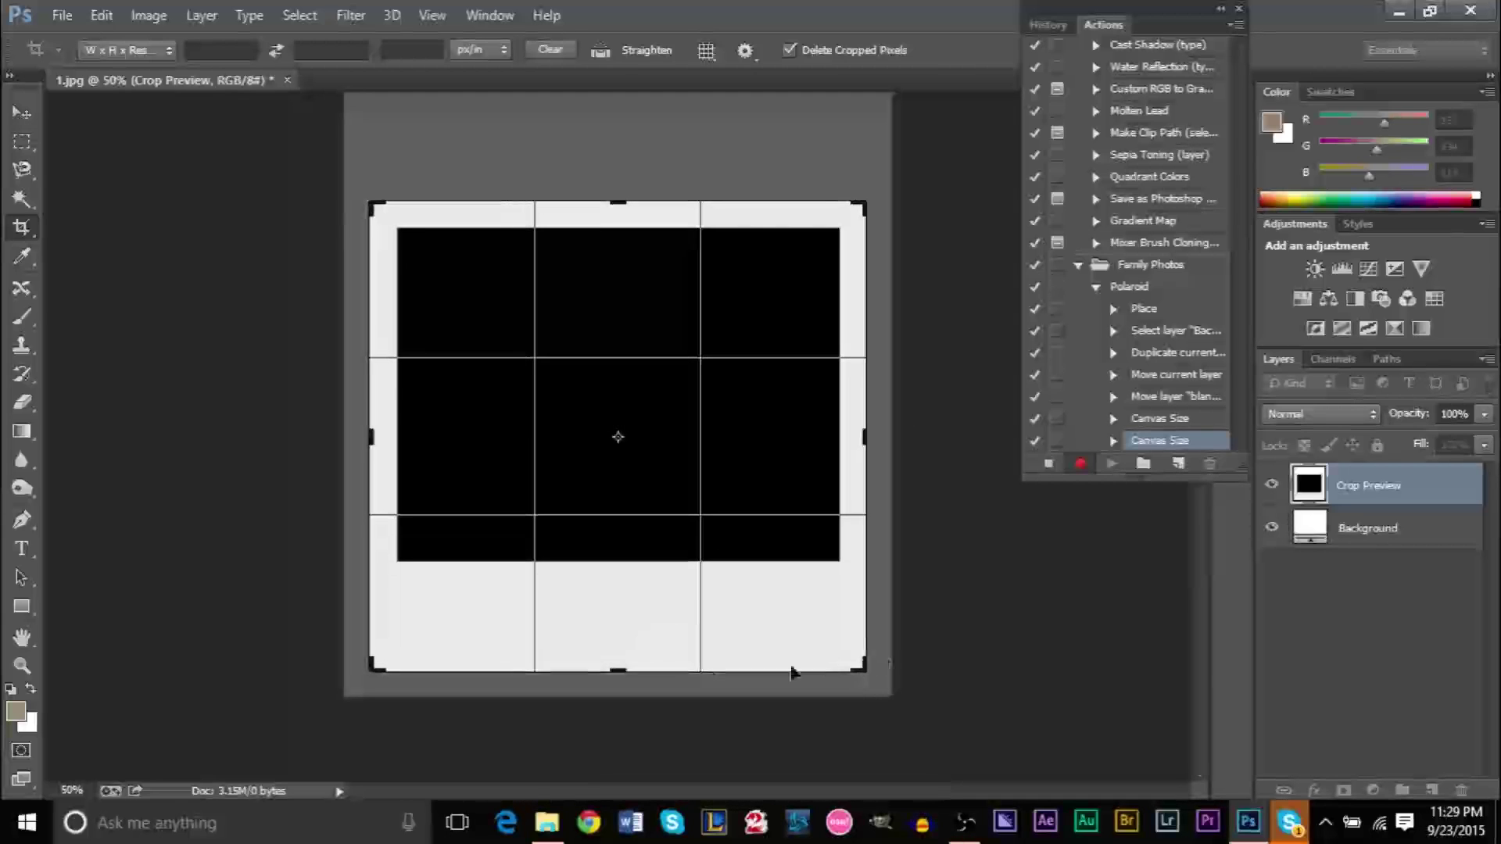
key("Return")
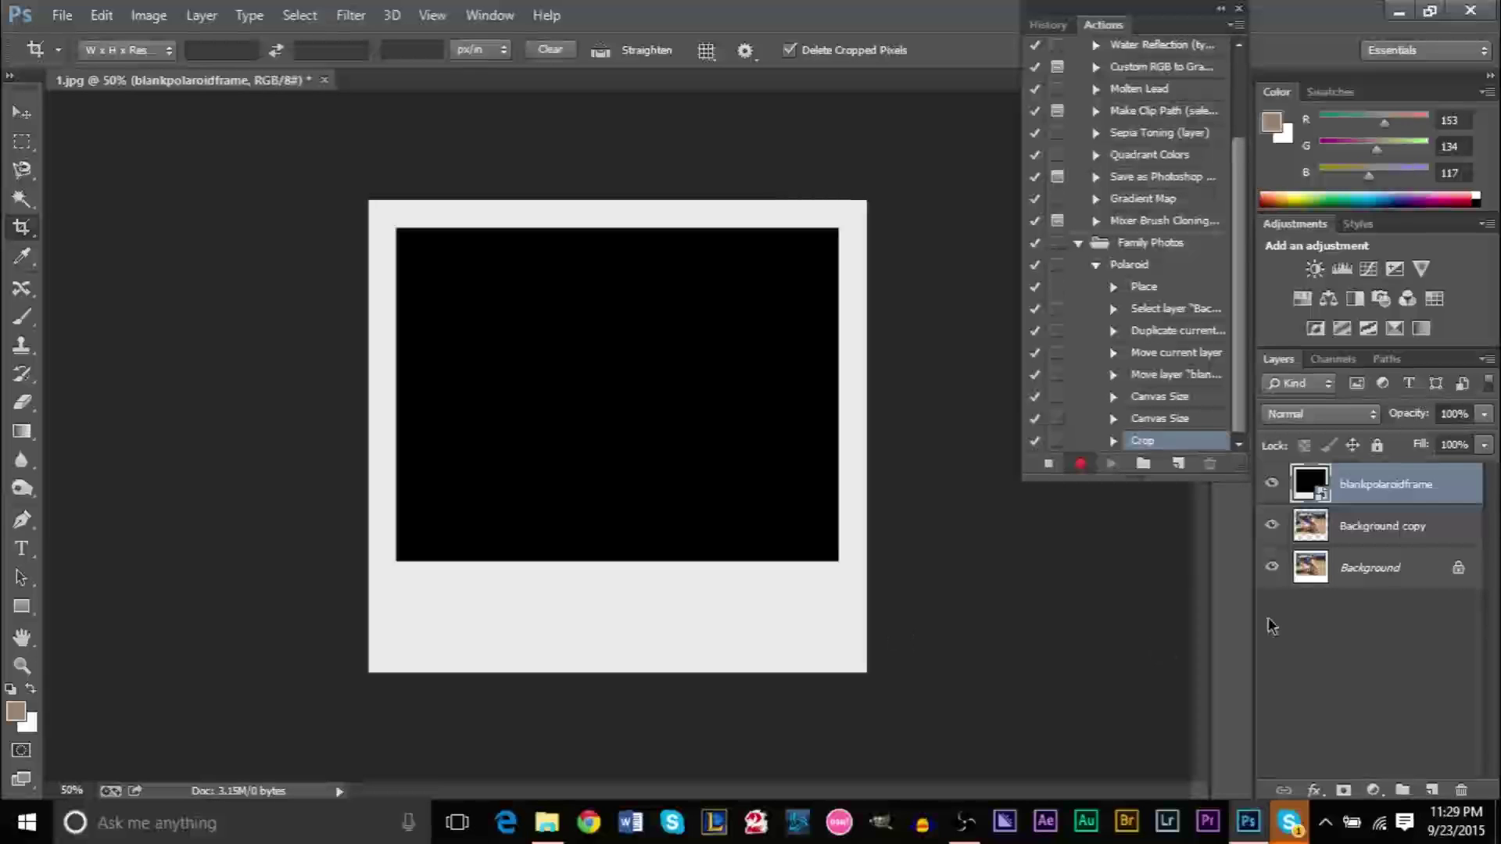
left_click_drag(1347, 544, 1378, 490)
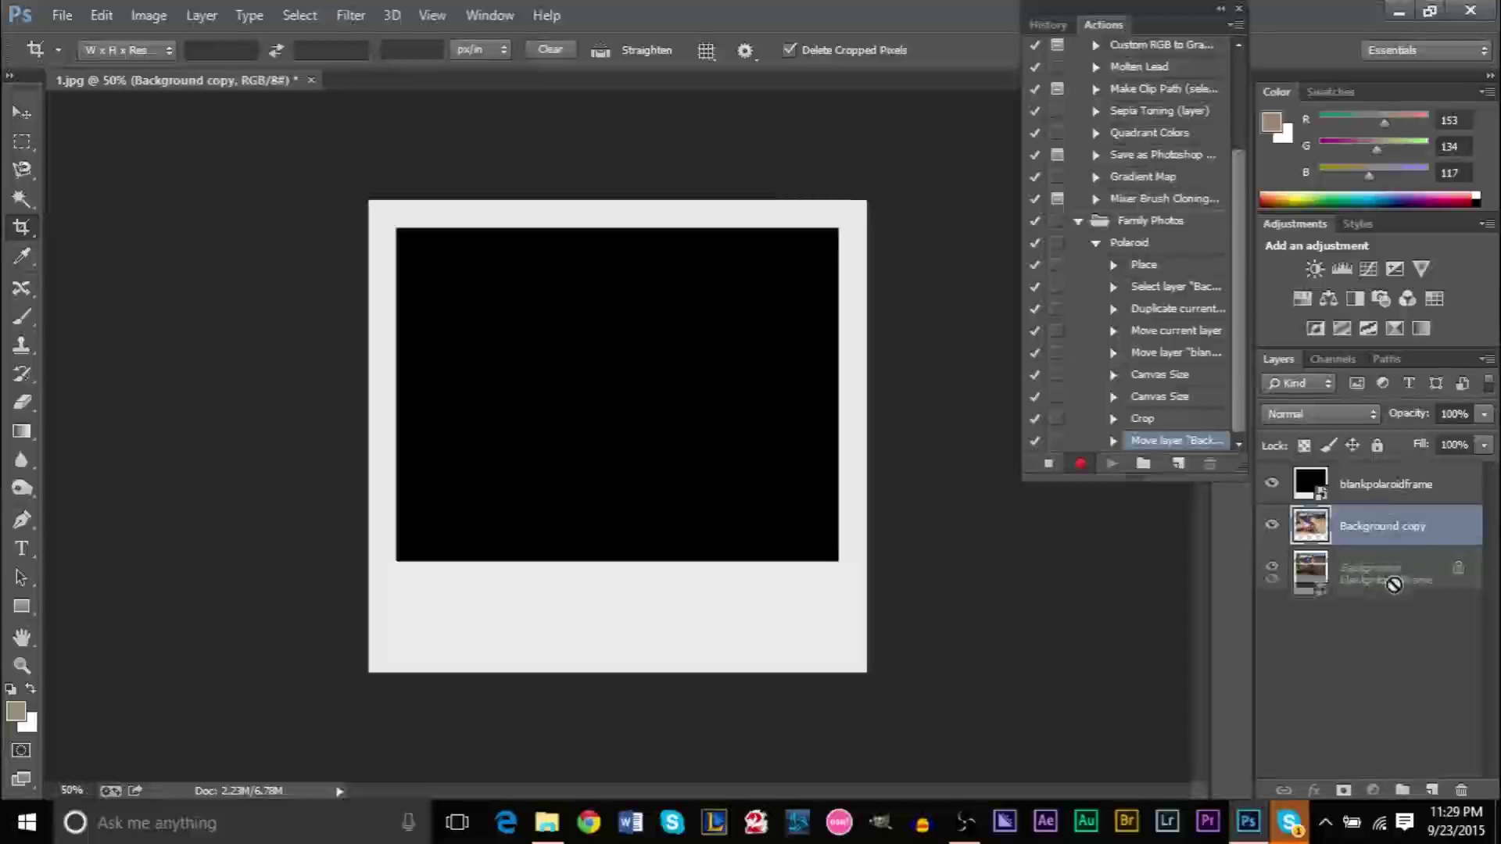
Step: Rasterize the blankpolaroidframe layer and move it below Background copy
left_click(1364, 489)
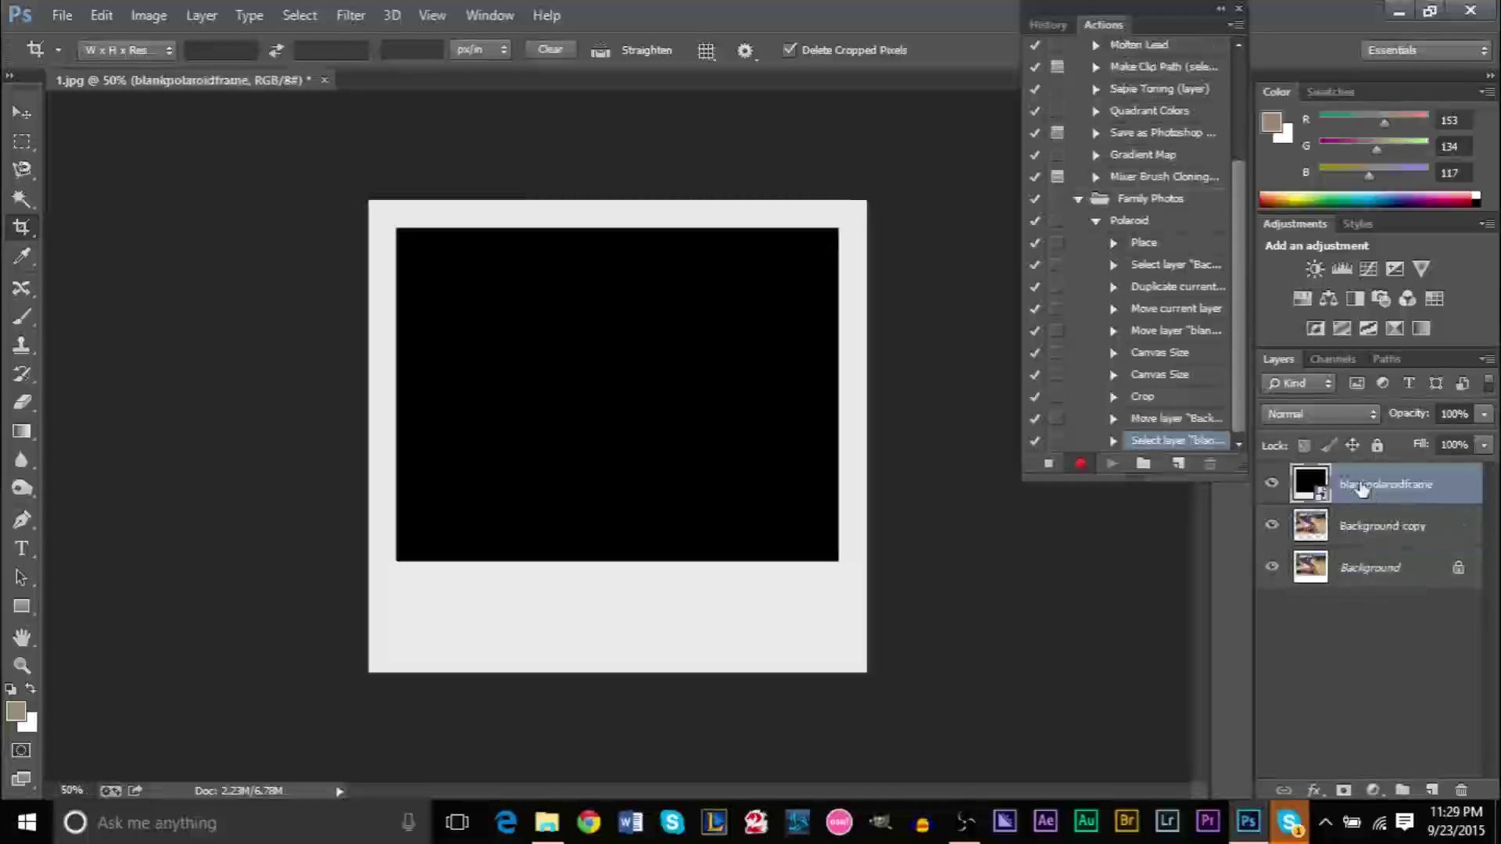
right_click(1362, 490)
left_click(938, 328)
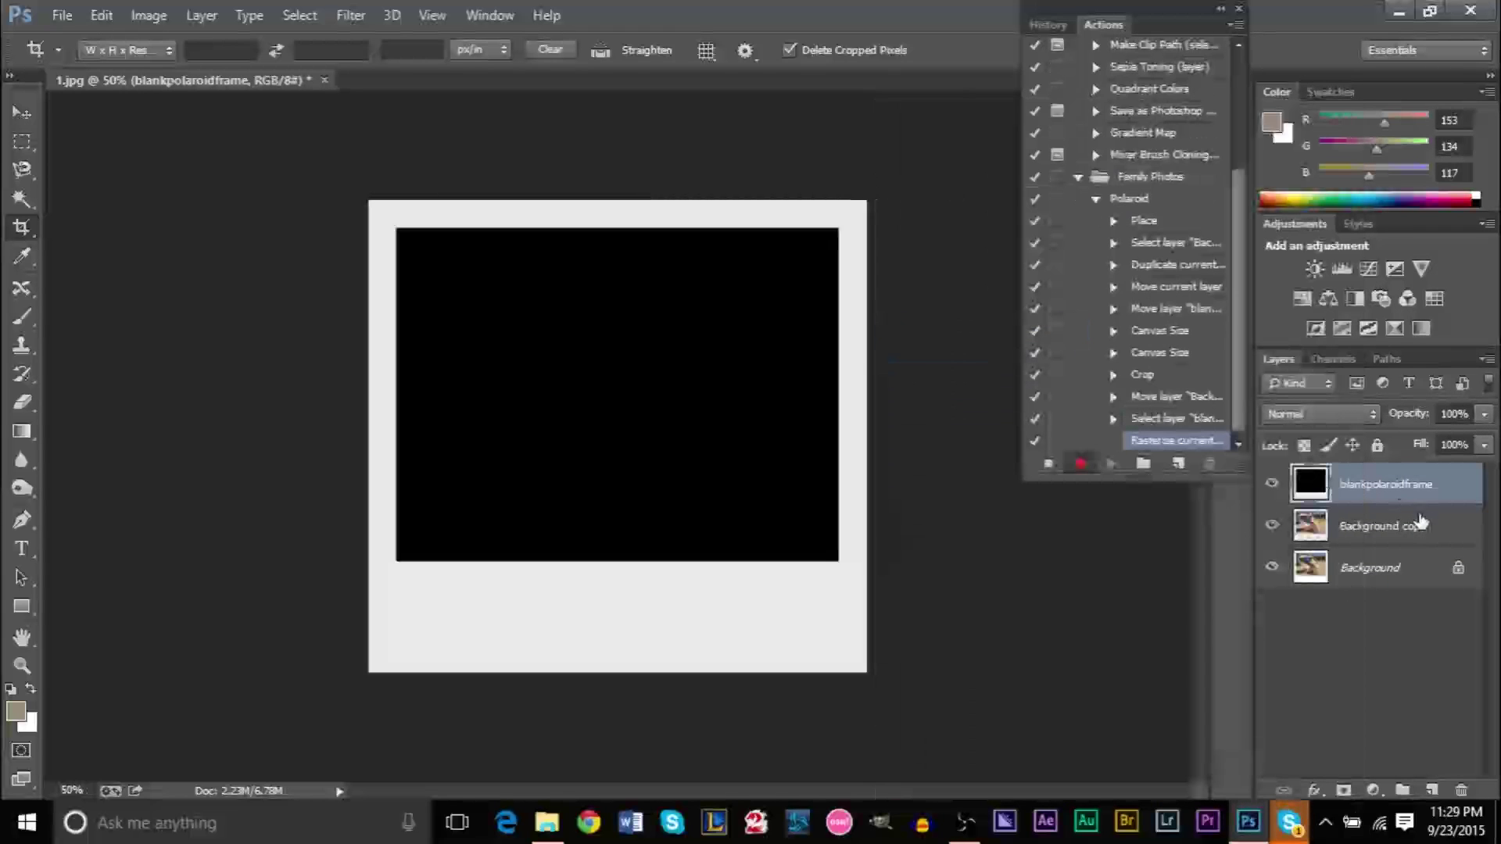
left_click_drag(1380, 480, 1376, 556)
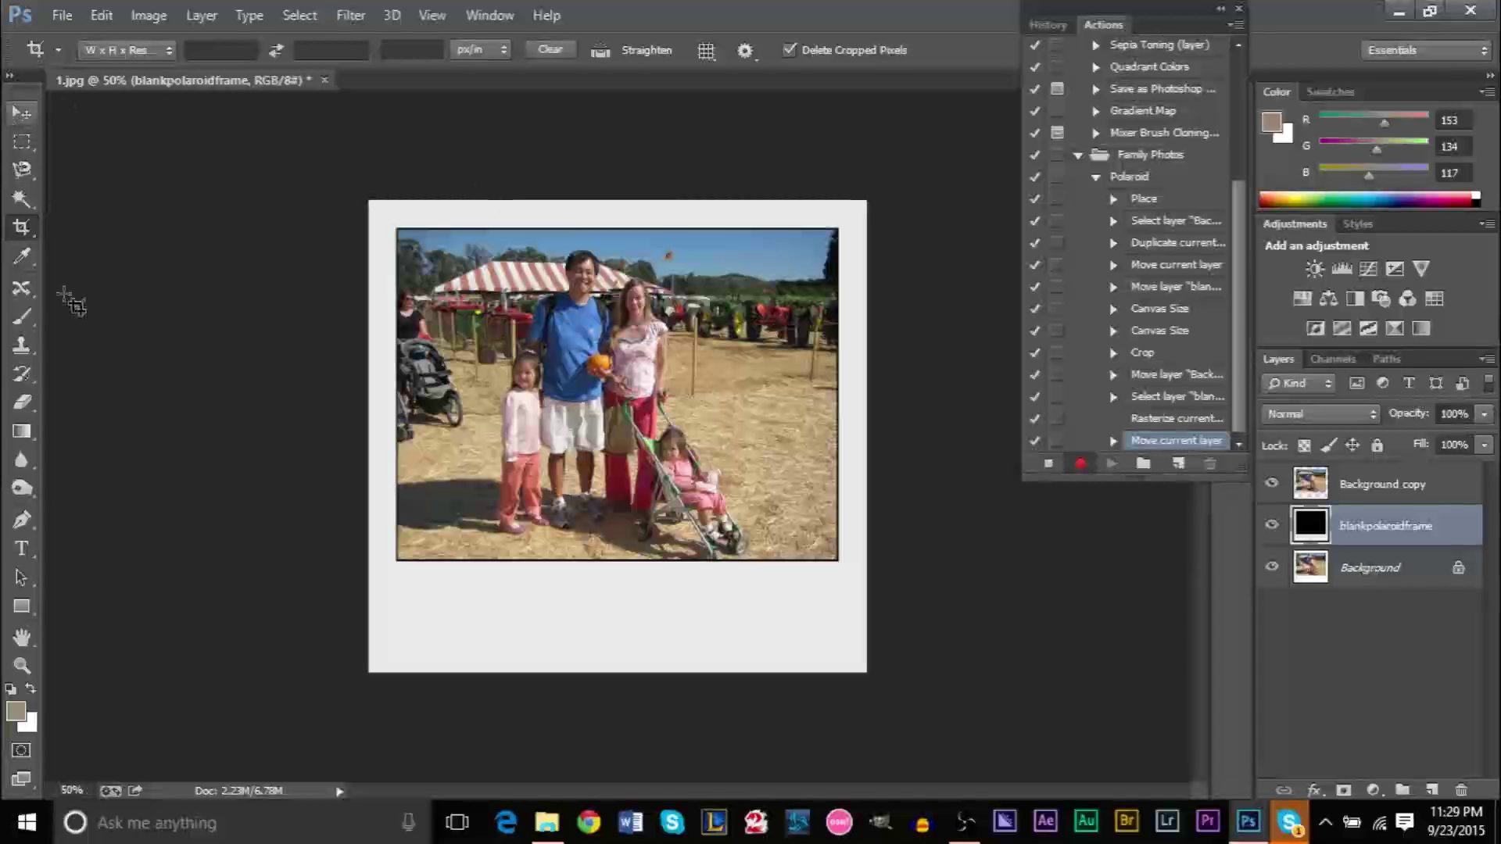
left_click(22, 666)
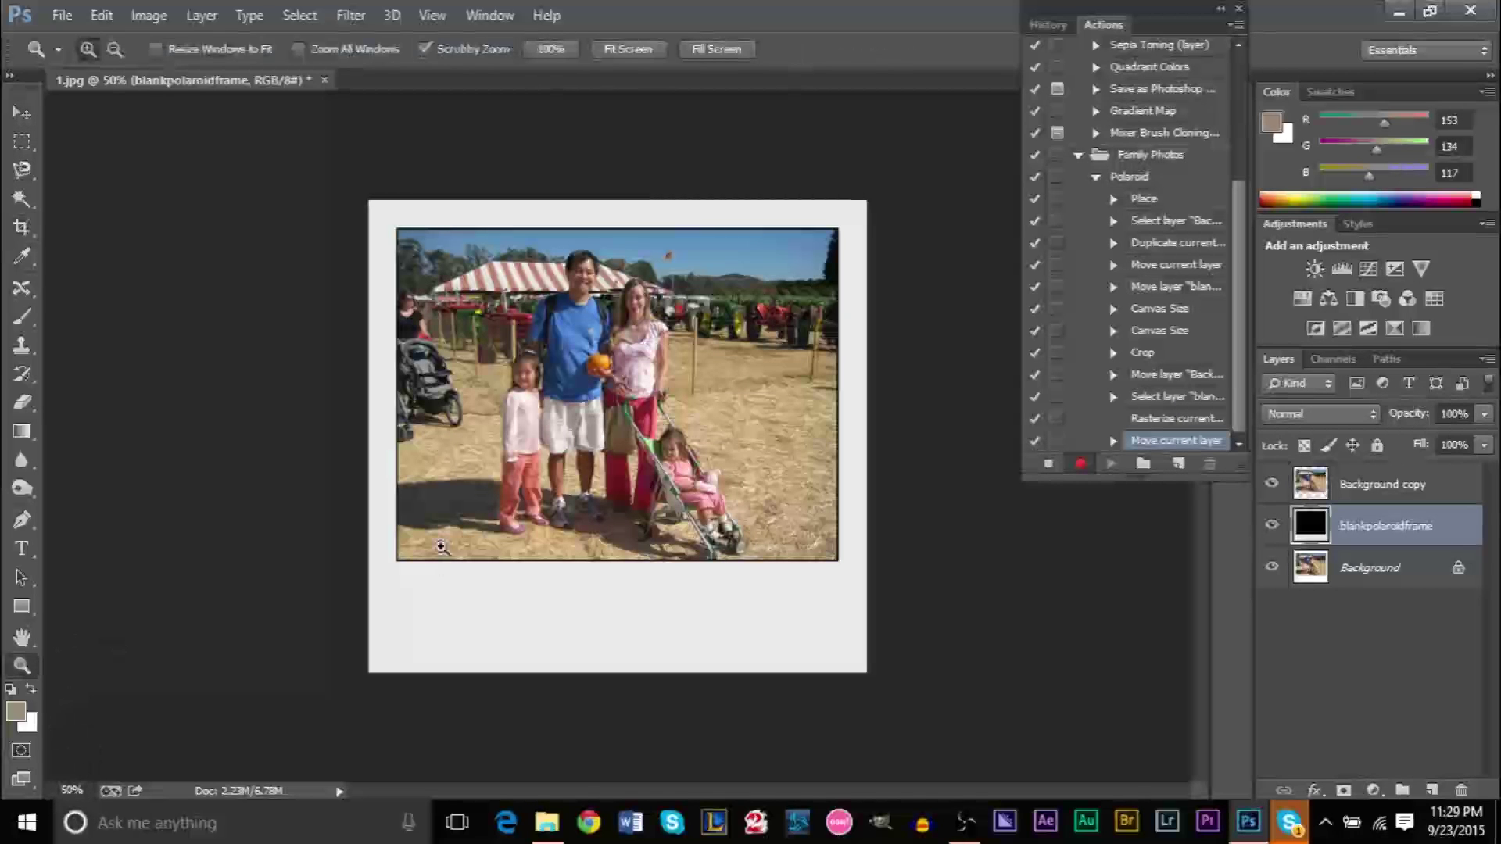
left_click(443, 548)
left_click(291, 633)
left_click(291, 633)
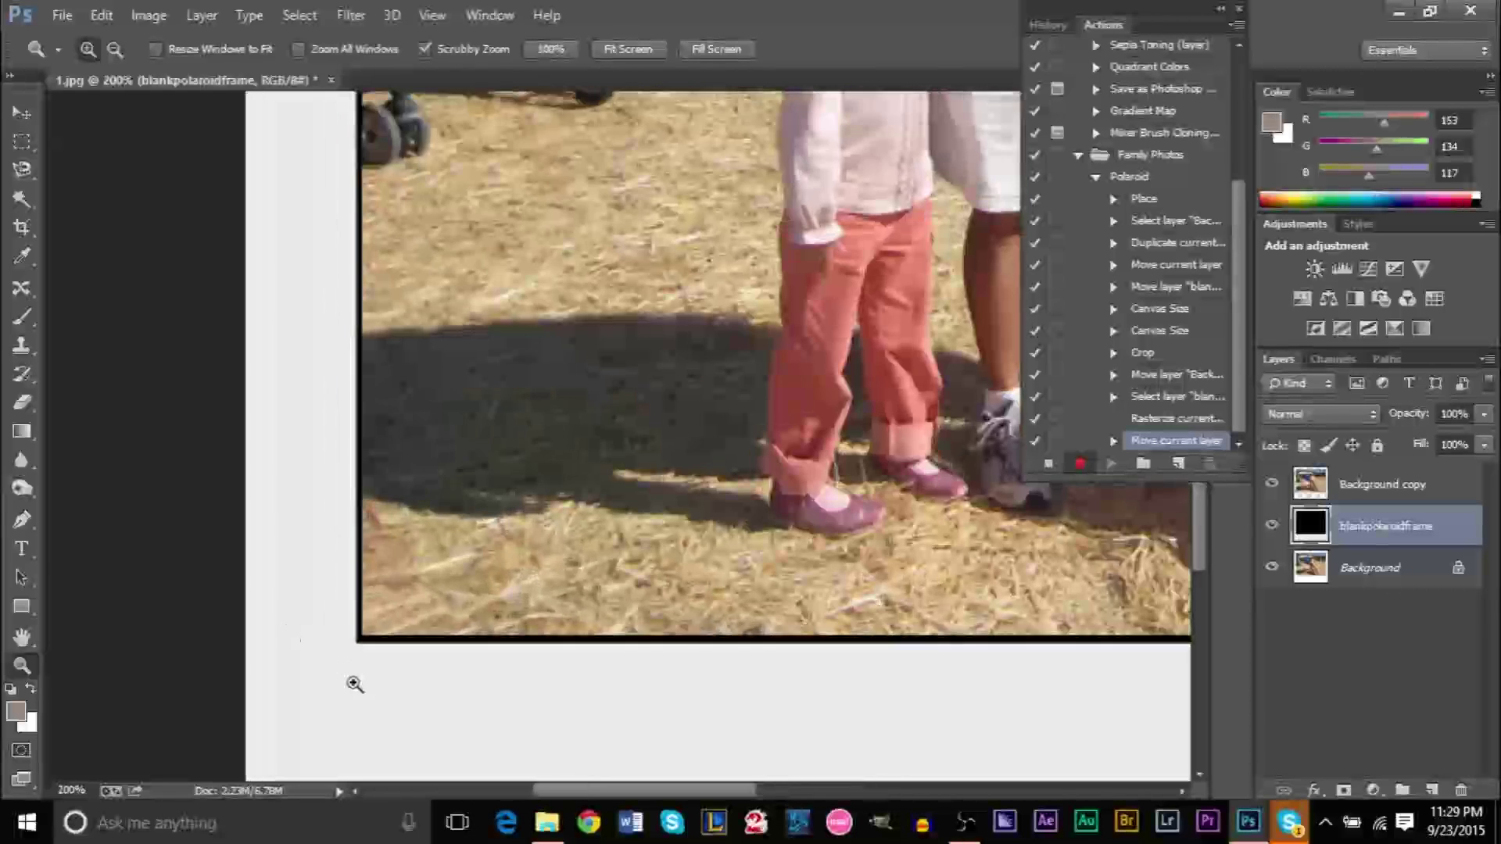
left_click(349, 680)
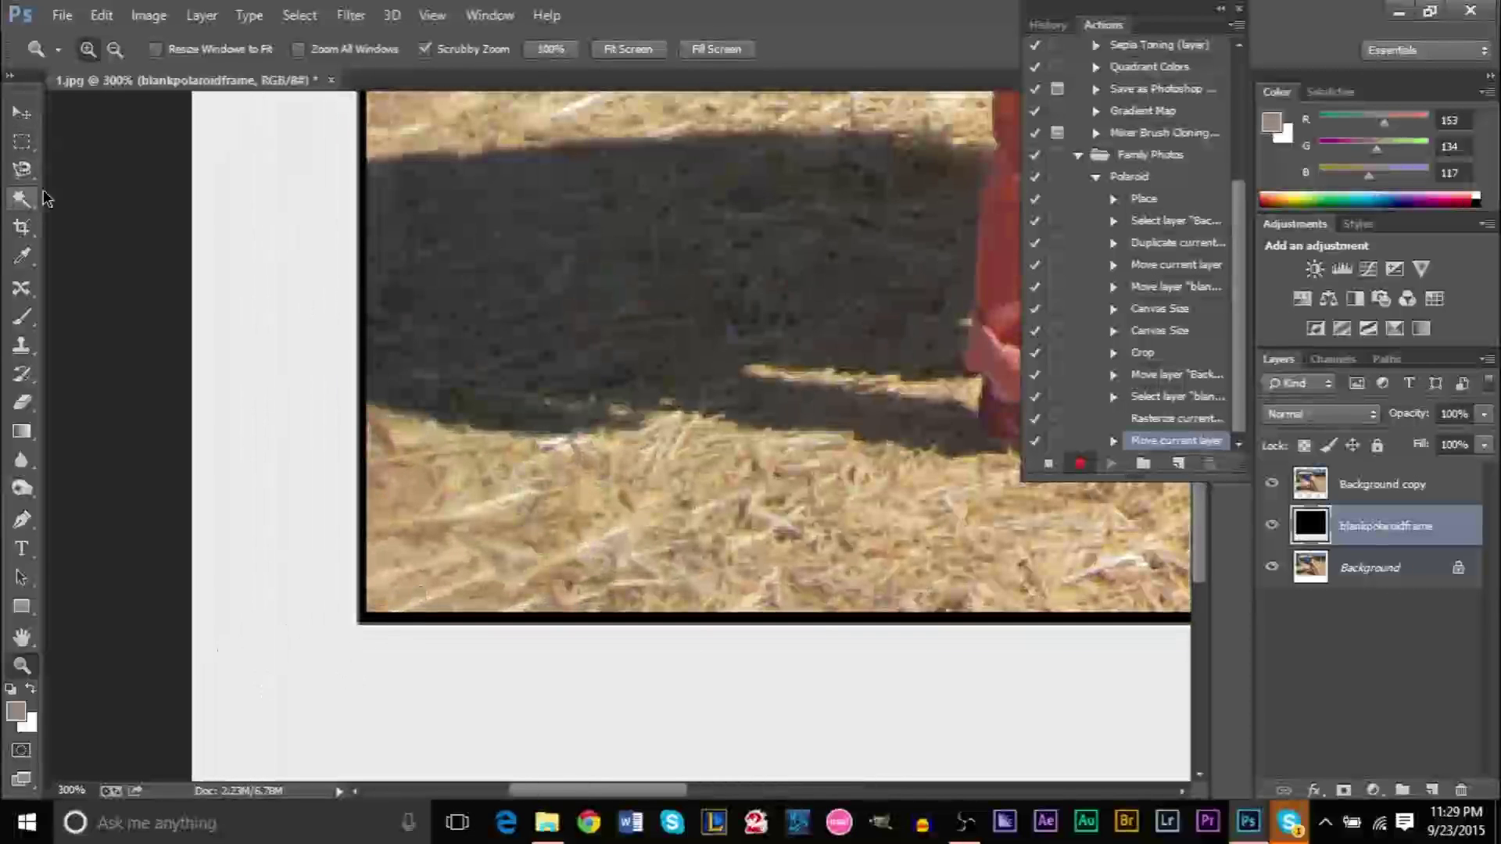
Step: Delete the original Background layer, leaving Background copy selected
left_click(1327, 494)
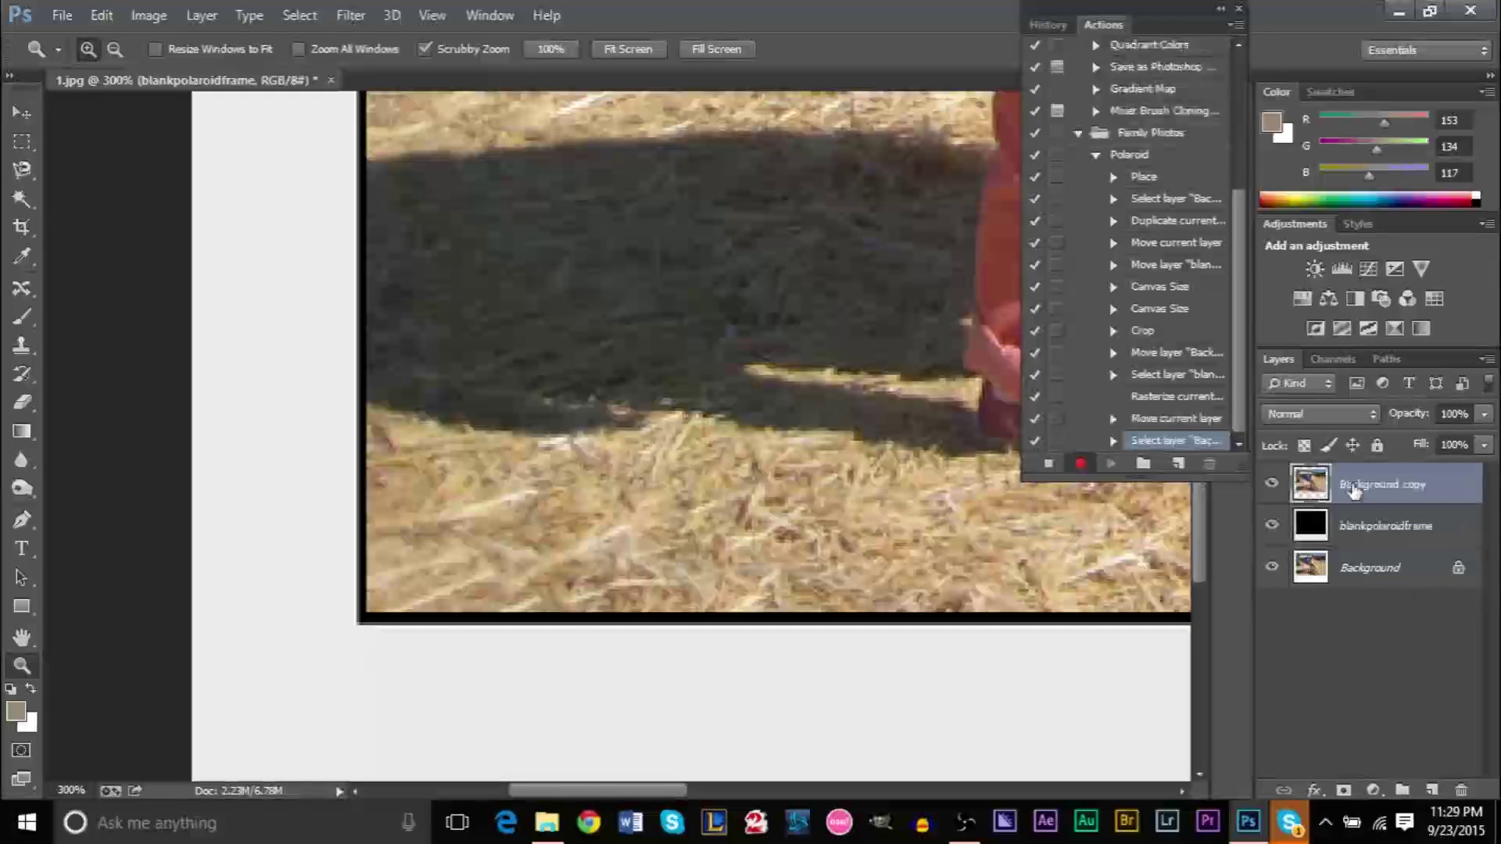
left_click(1274, 568)
left_click(1274, 568)
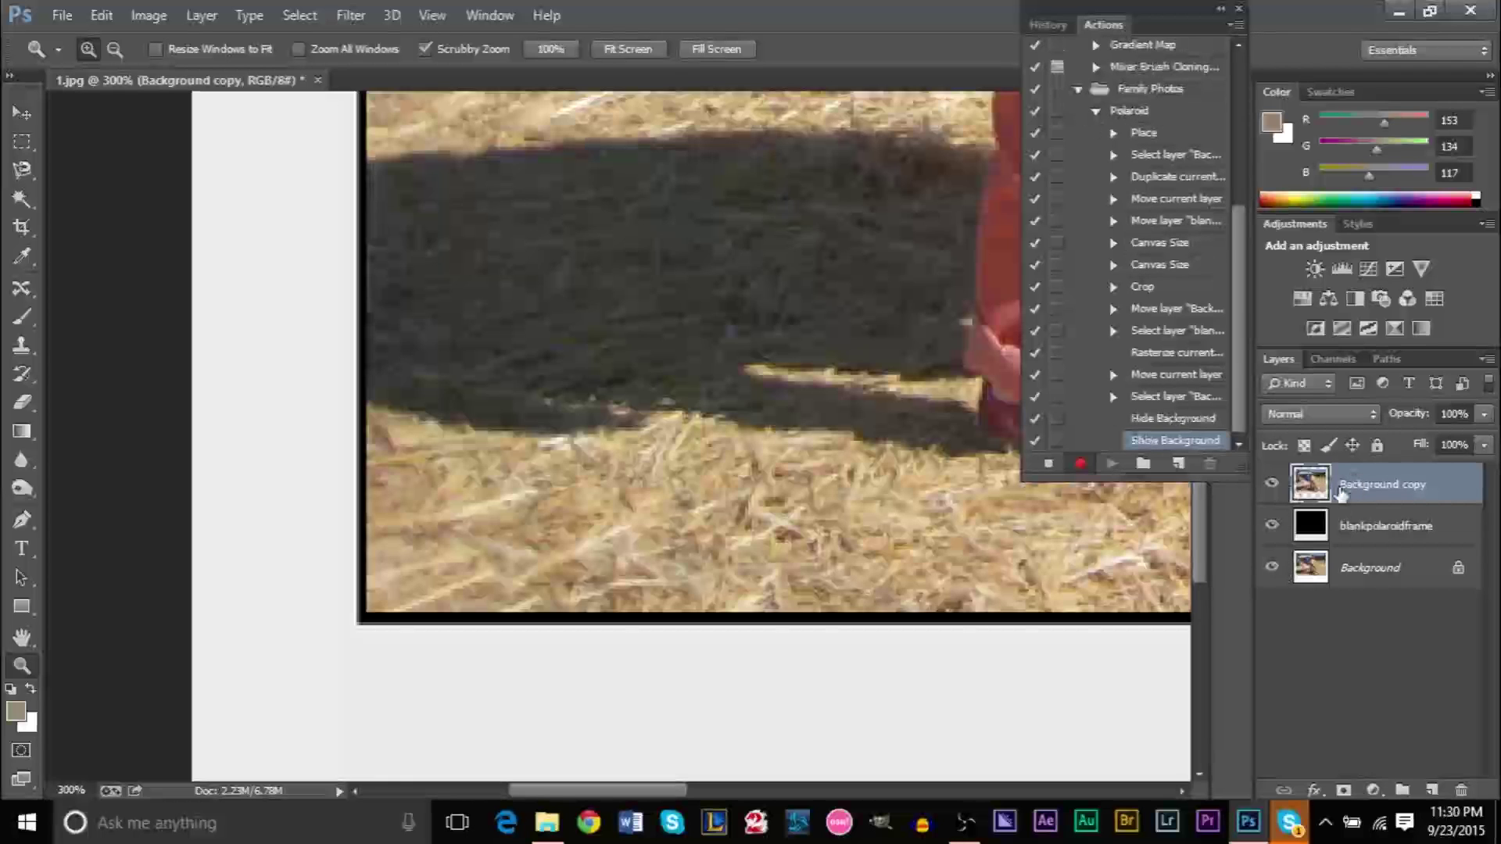
left_click(1351, 574)
left_click(1461, 791)
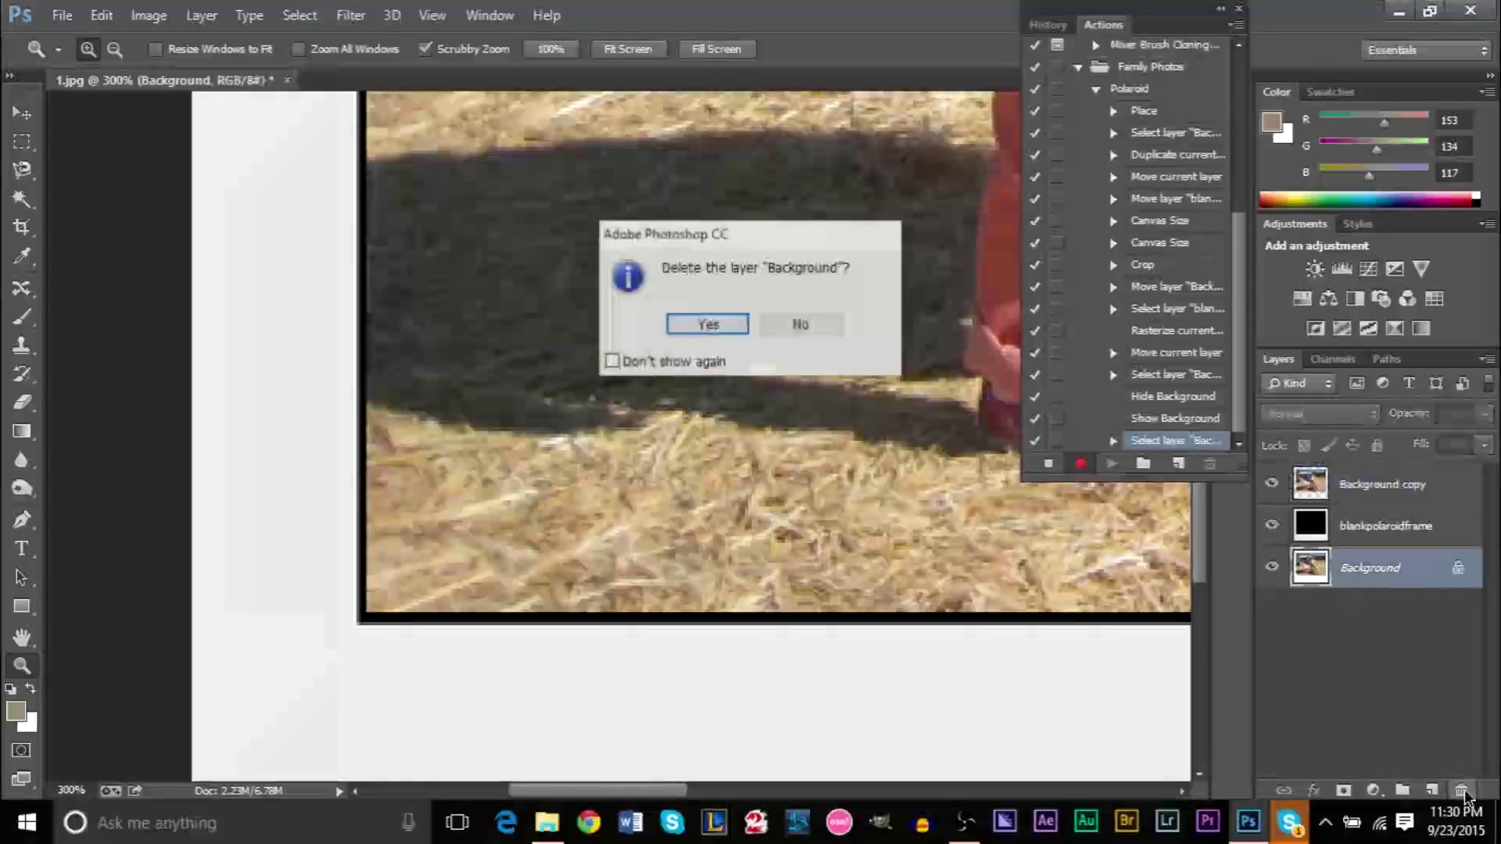
left_click(729, 330)
left_click(1401, 489)
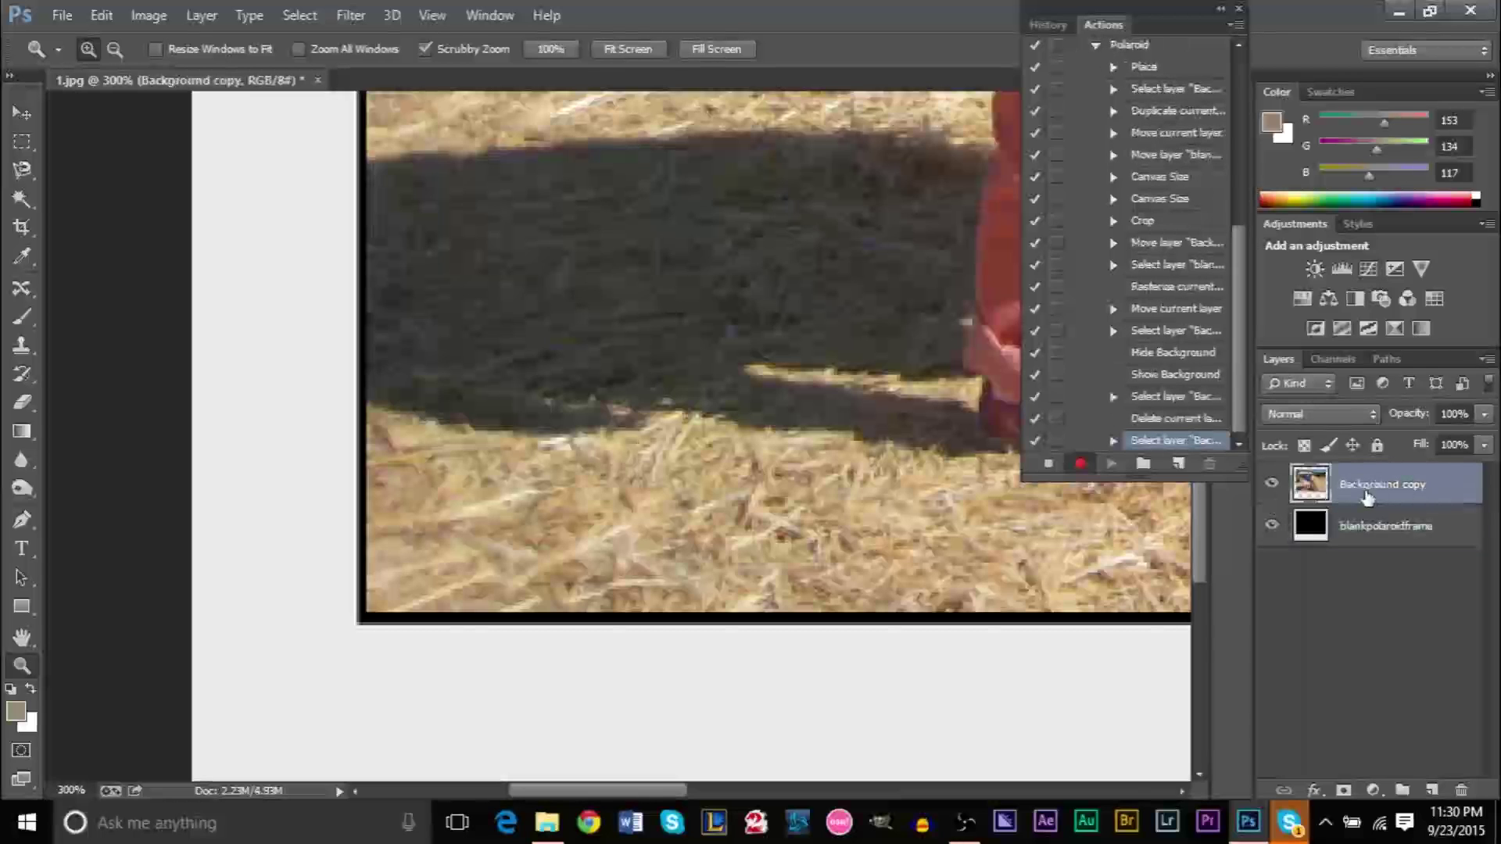
Step: Free-transform the photo, stretching it lower-left and to the right over the black gap
left_click(102, 16)
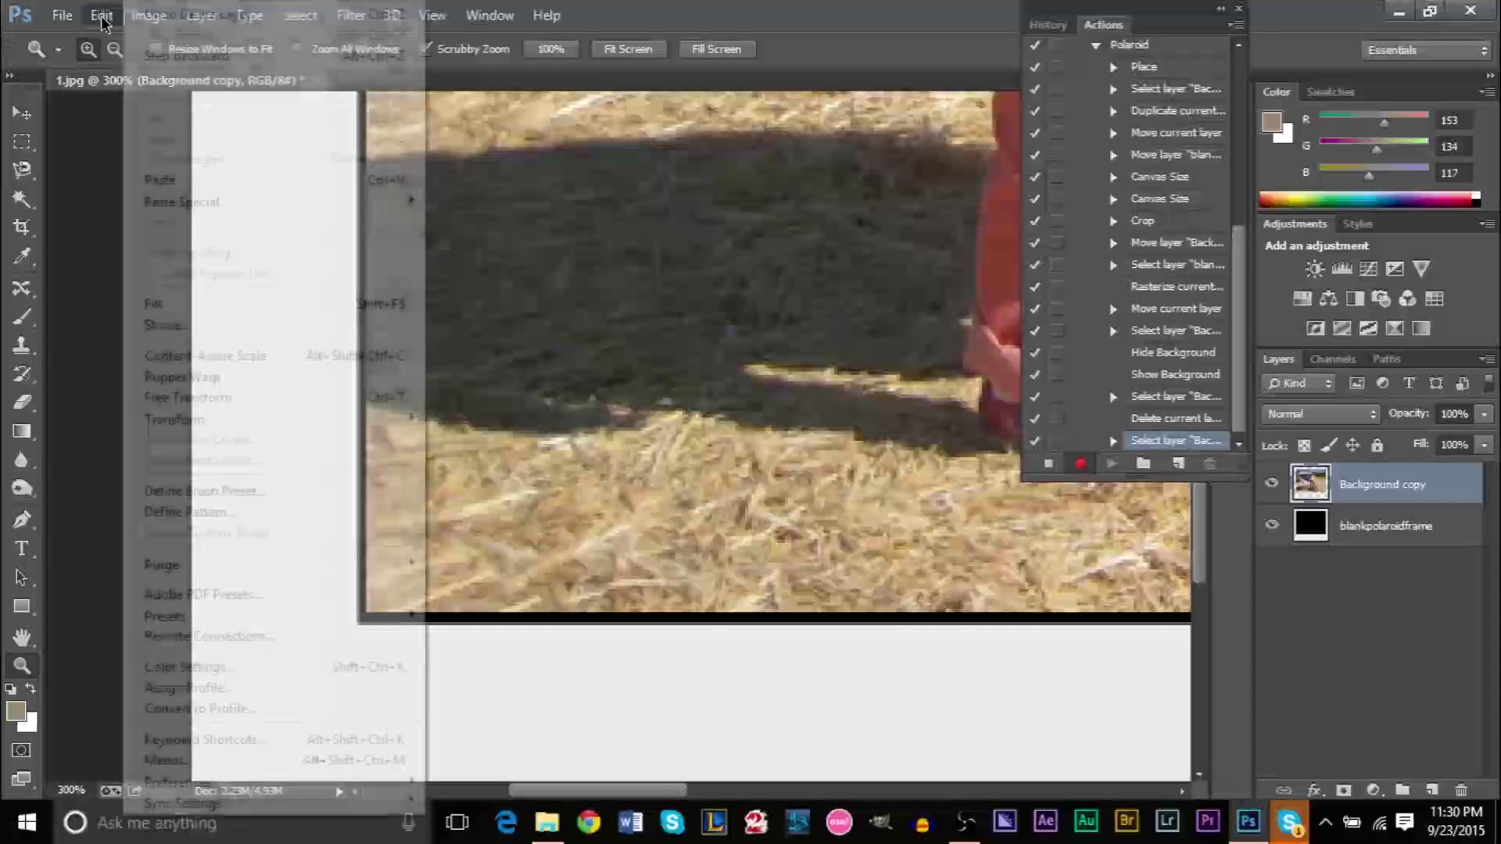
left_click(250, 395)
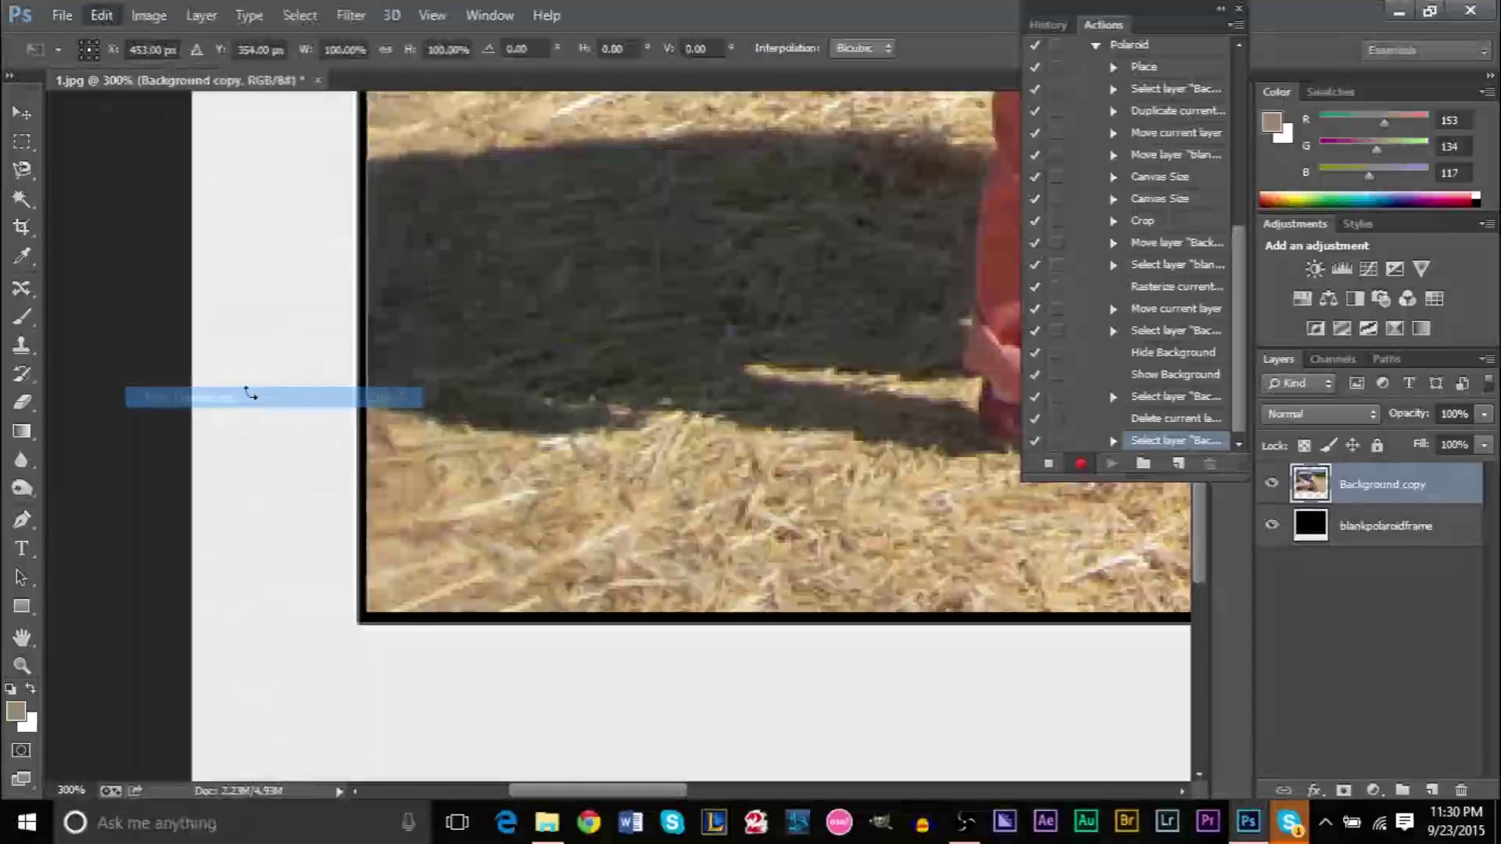
left_click_drag(366, 614, 351, 627)
left_click_drag(580, 791, 944, 797)
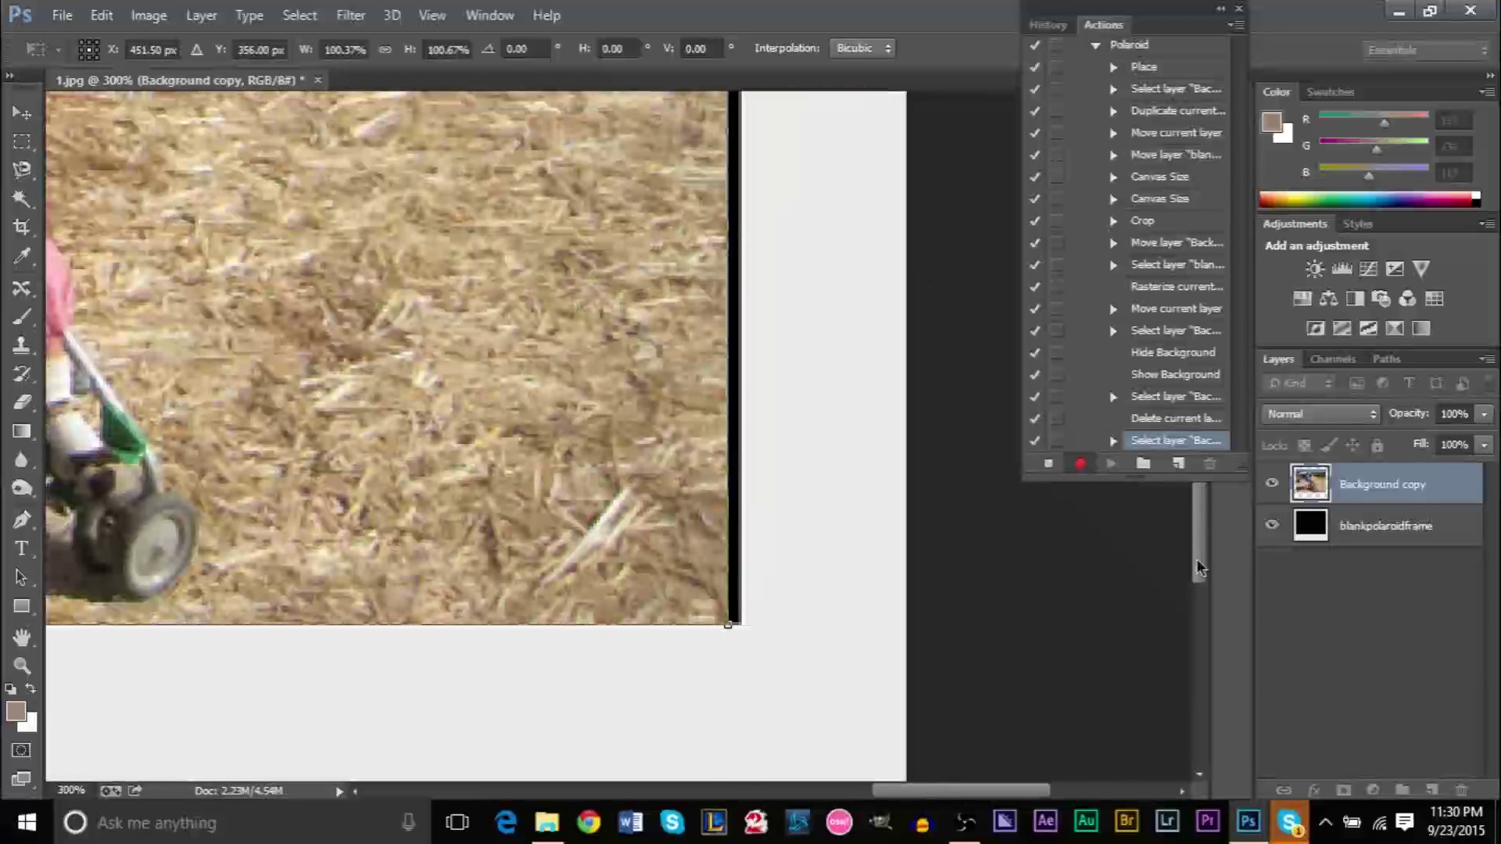
left_click_drag(1198, 547, 1201, 444)
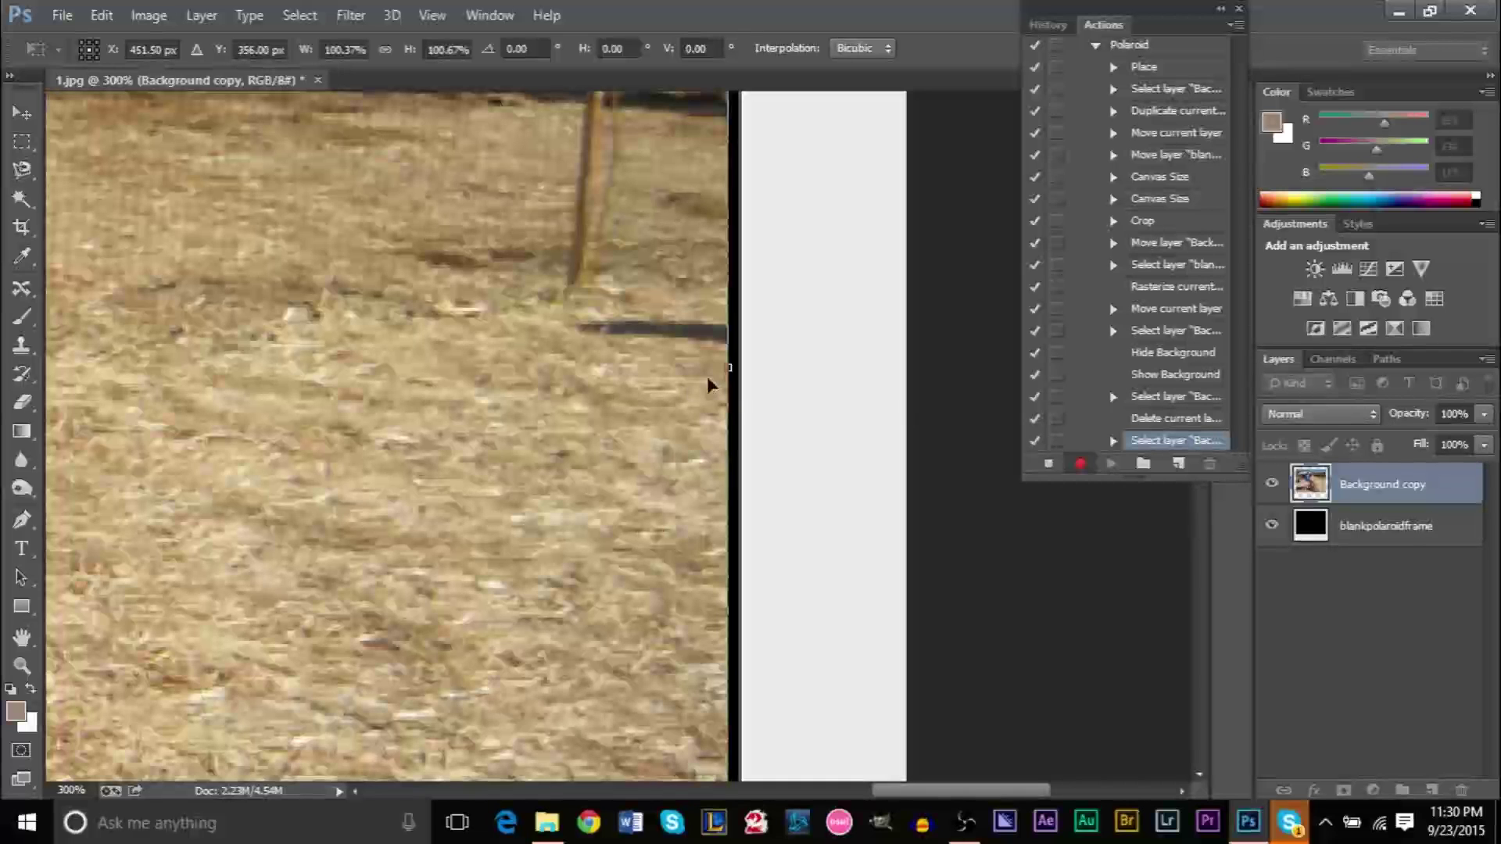
left_click_drag(727, 369, 741, 369)
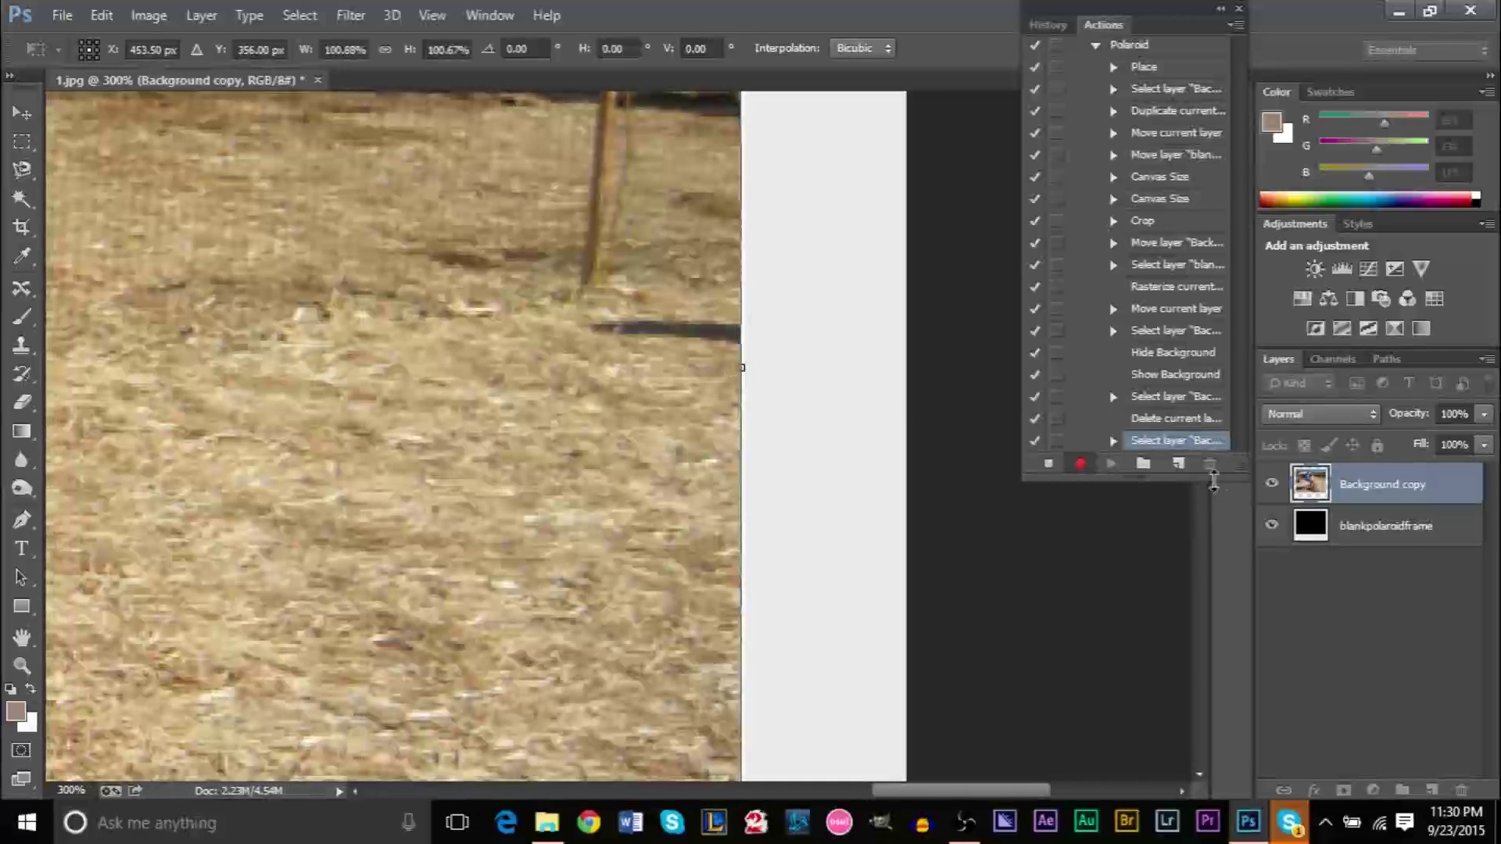
Step: Dock the Actions panel beside Layers and stretch the photo's top edge over the gap
left_click_drag(1148, 17, 1329, 359)
left_click_drag(1198, 408, 1218, 245)
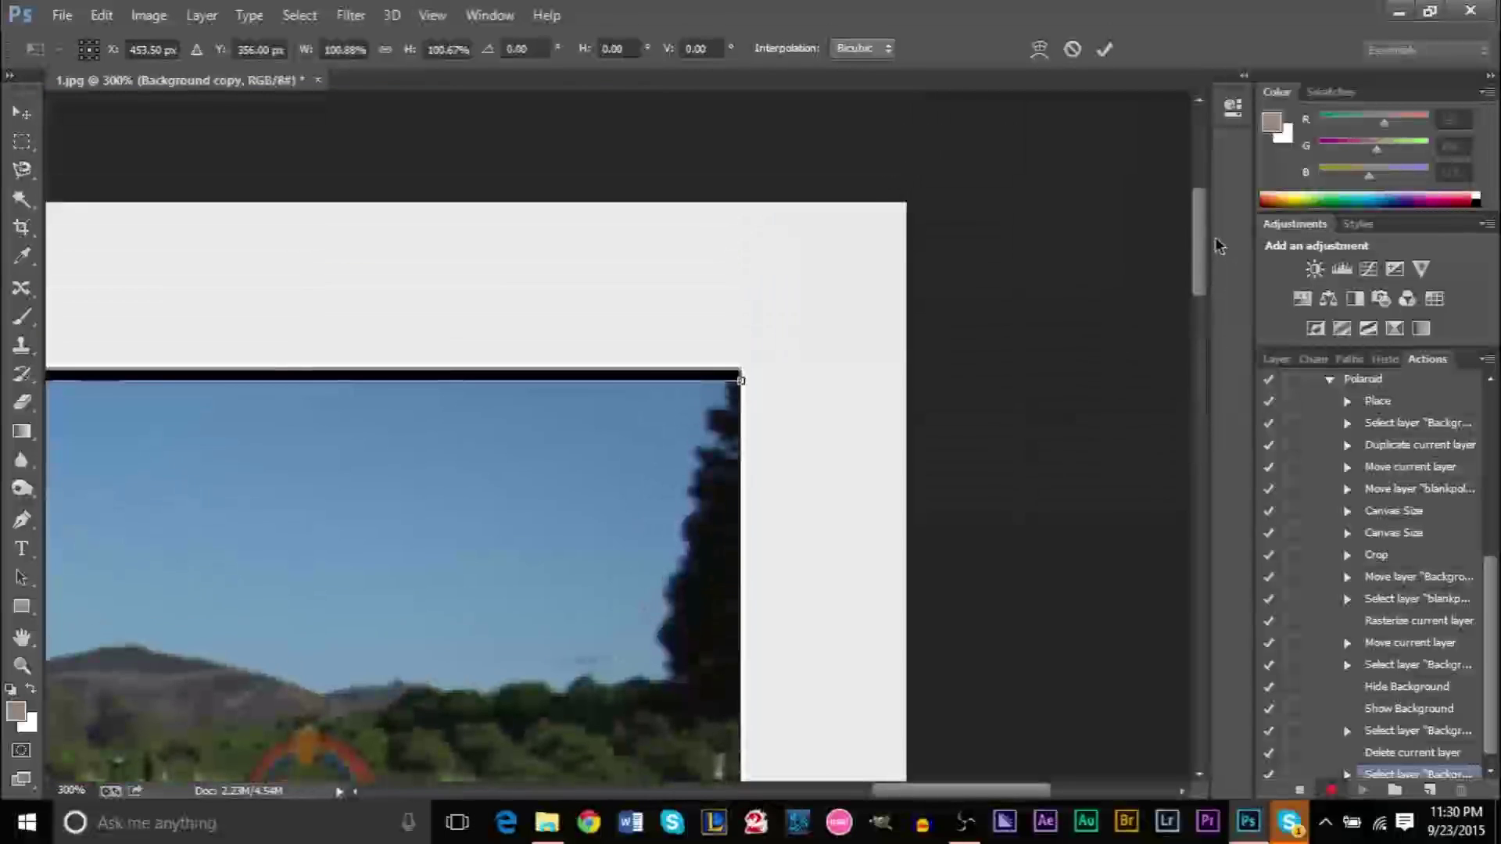
left_click_drag(983, 792, 805, 792)
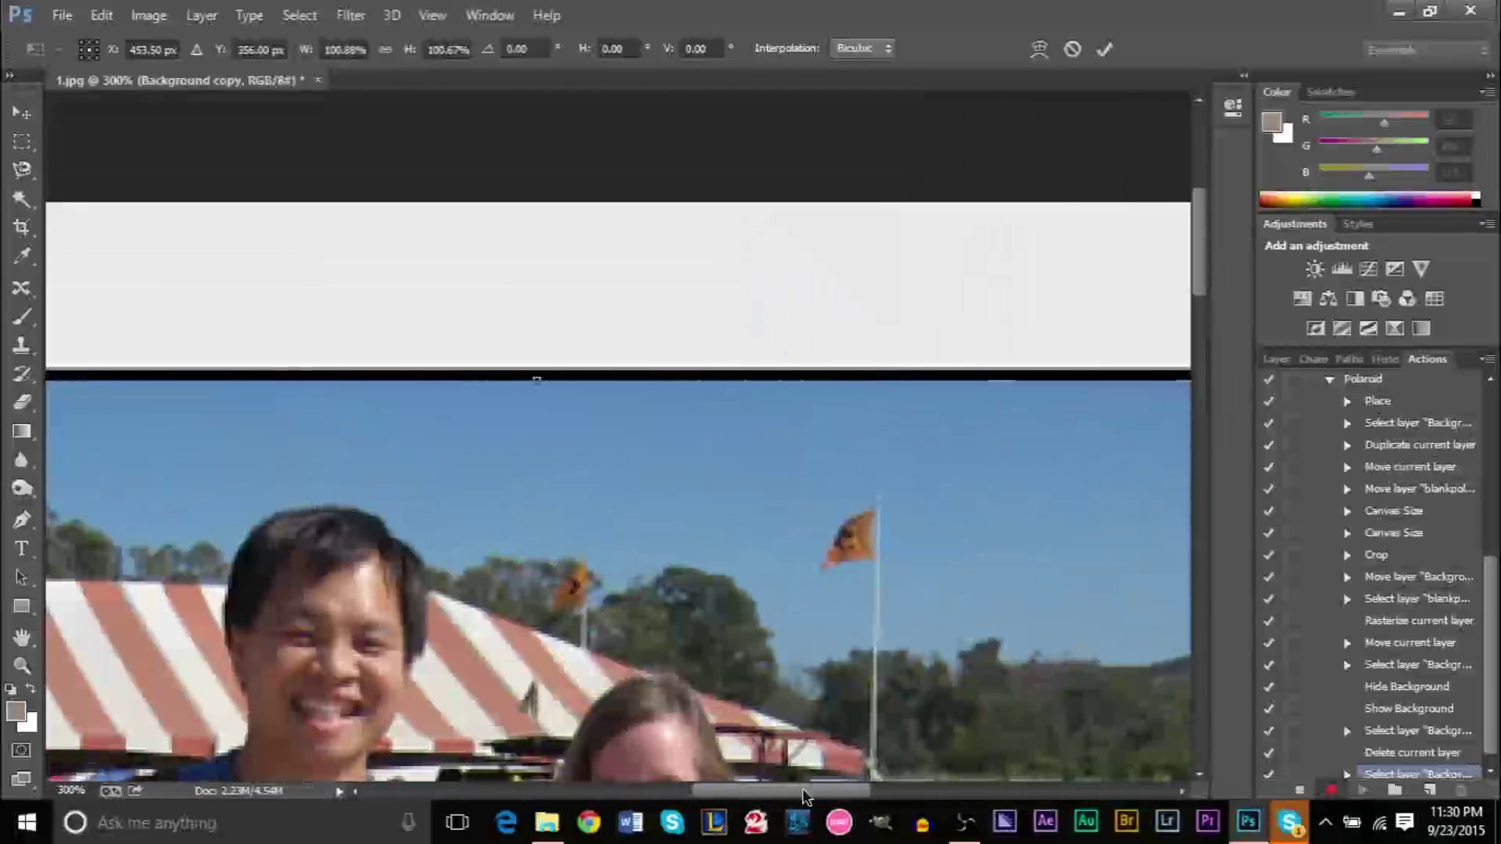
left_click_drag(537, 378, 537, 369)
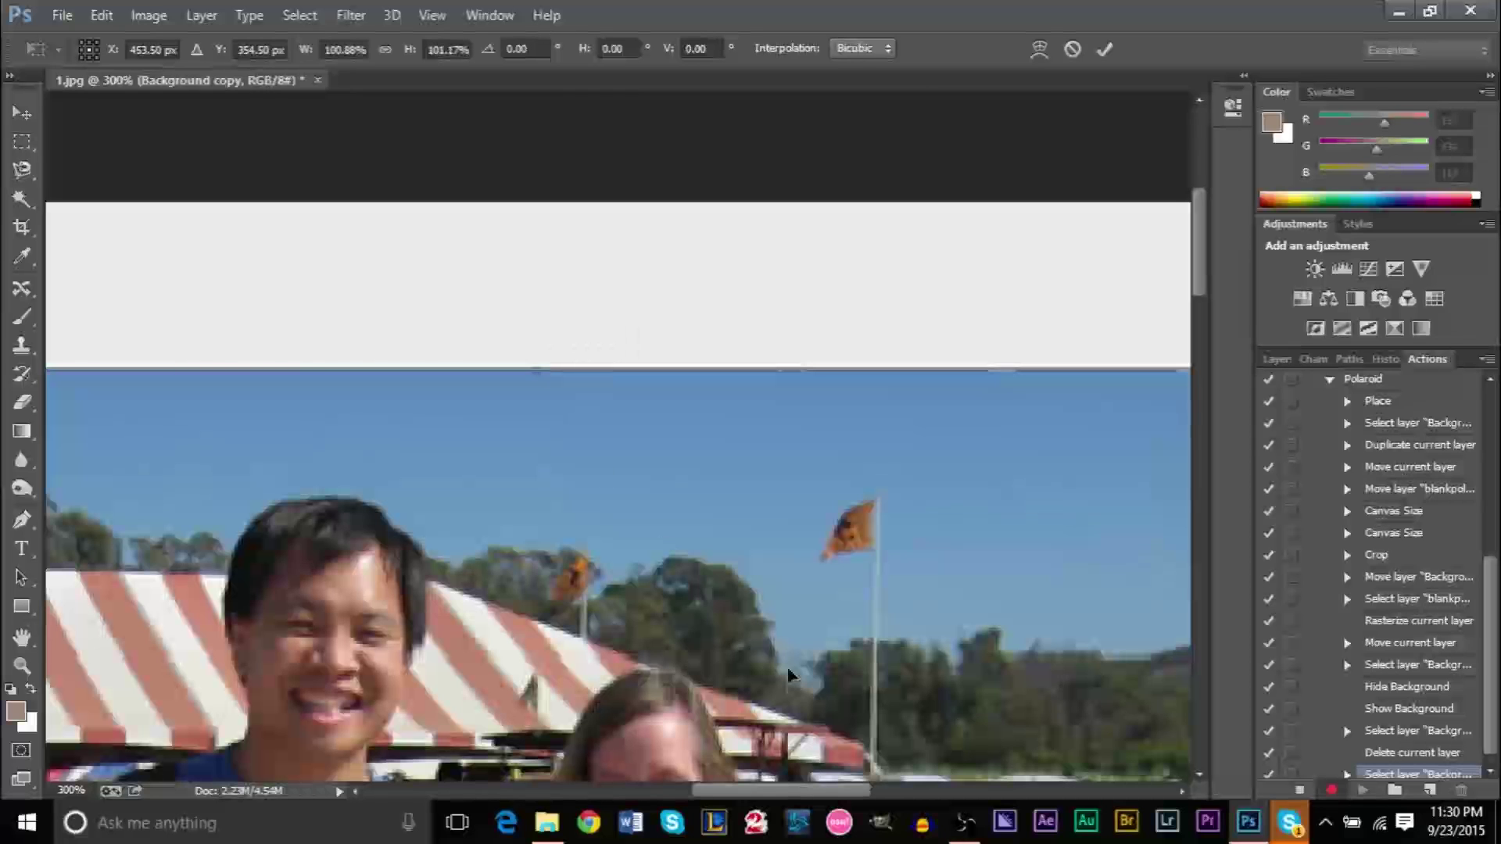
left_click_drag(839, 791, 645, 792)
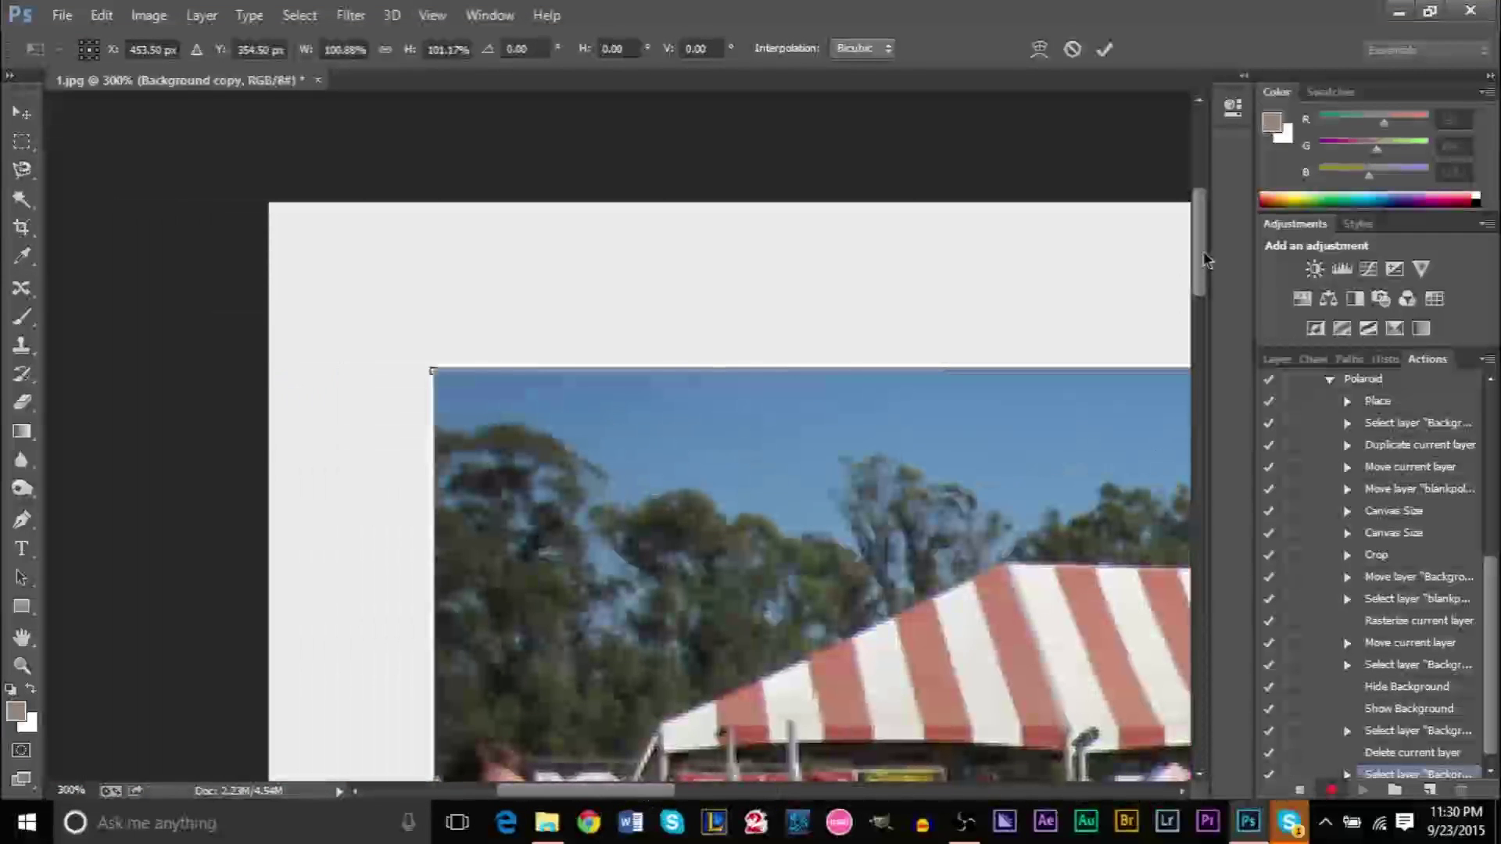
left_click_drag(1205, 260, 1204, 509)
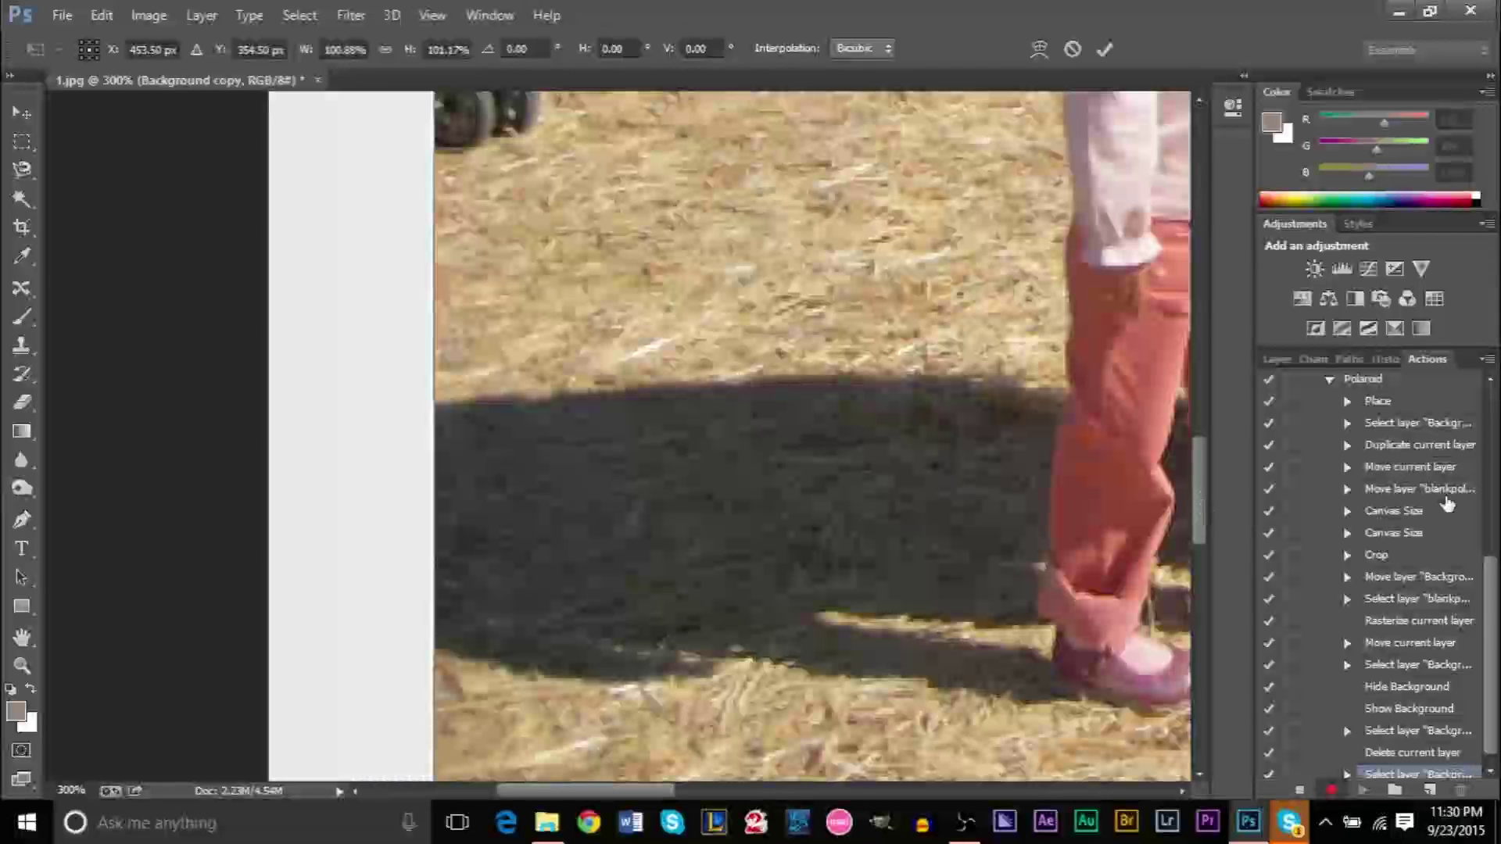
left_click(1277, 361)
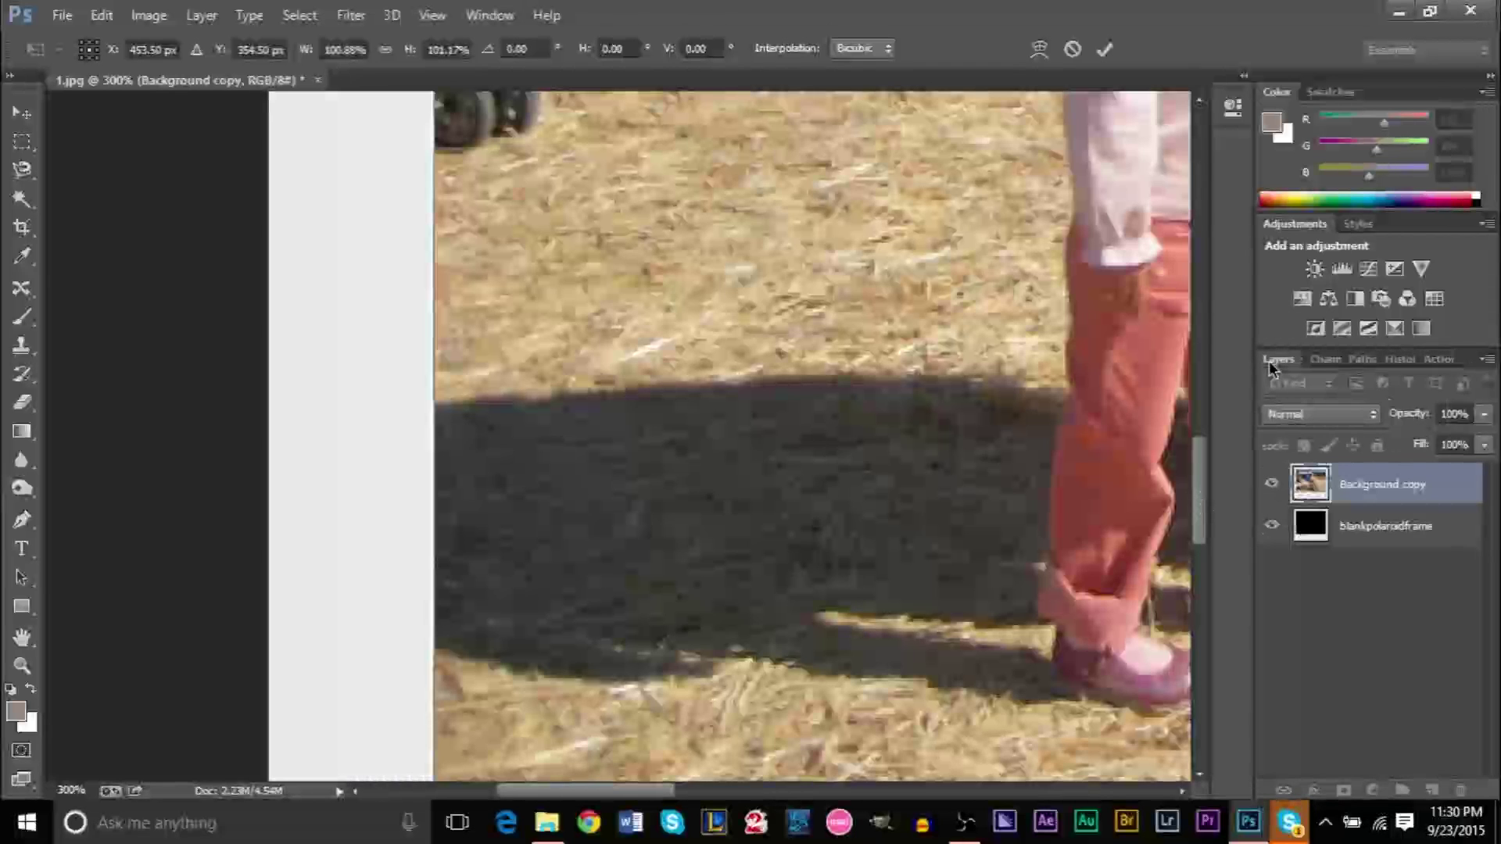
Step: Apply the roughly 100.9% × 101.2% transform and zoom out to the whole Polaroid
left_click(22, 665)
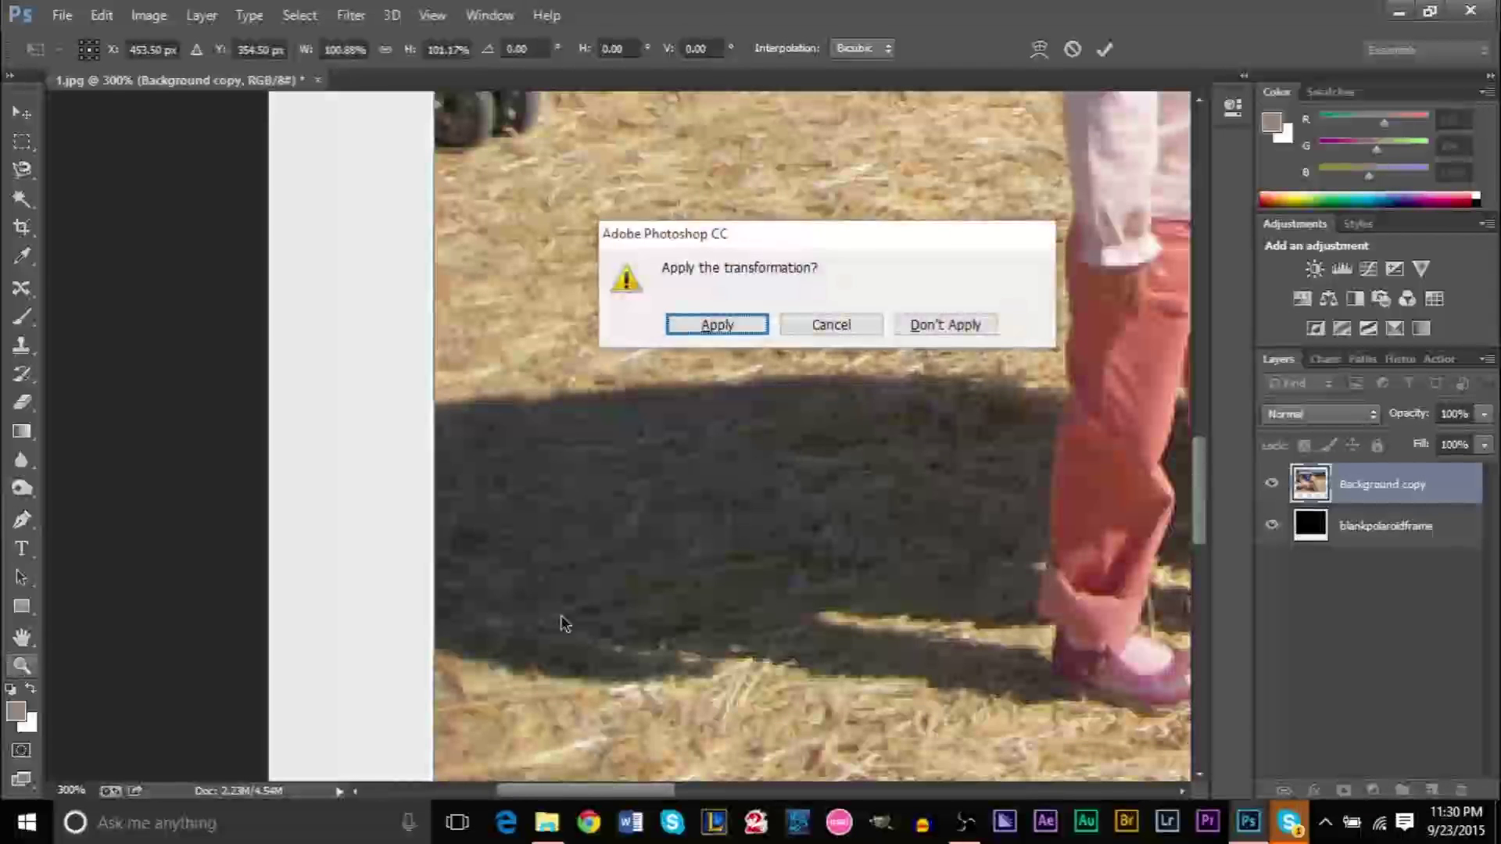
left_click(707, 326)
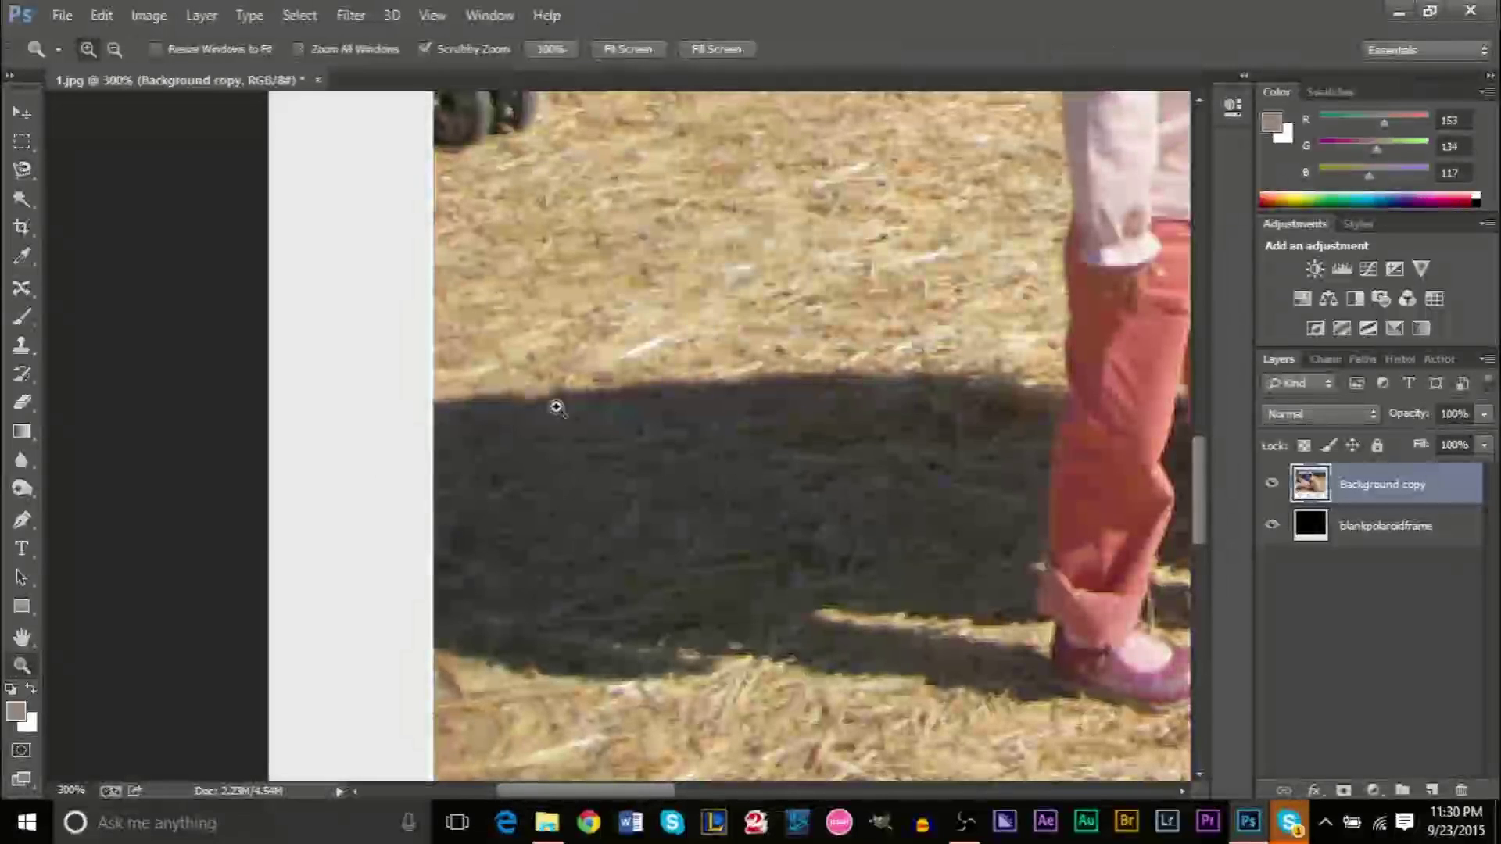
left_click(469, 542, "alt")
left_click(469, 542, "alt")
left_click(469, 543, "alt")
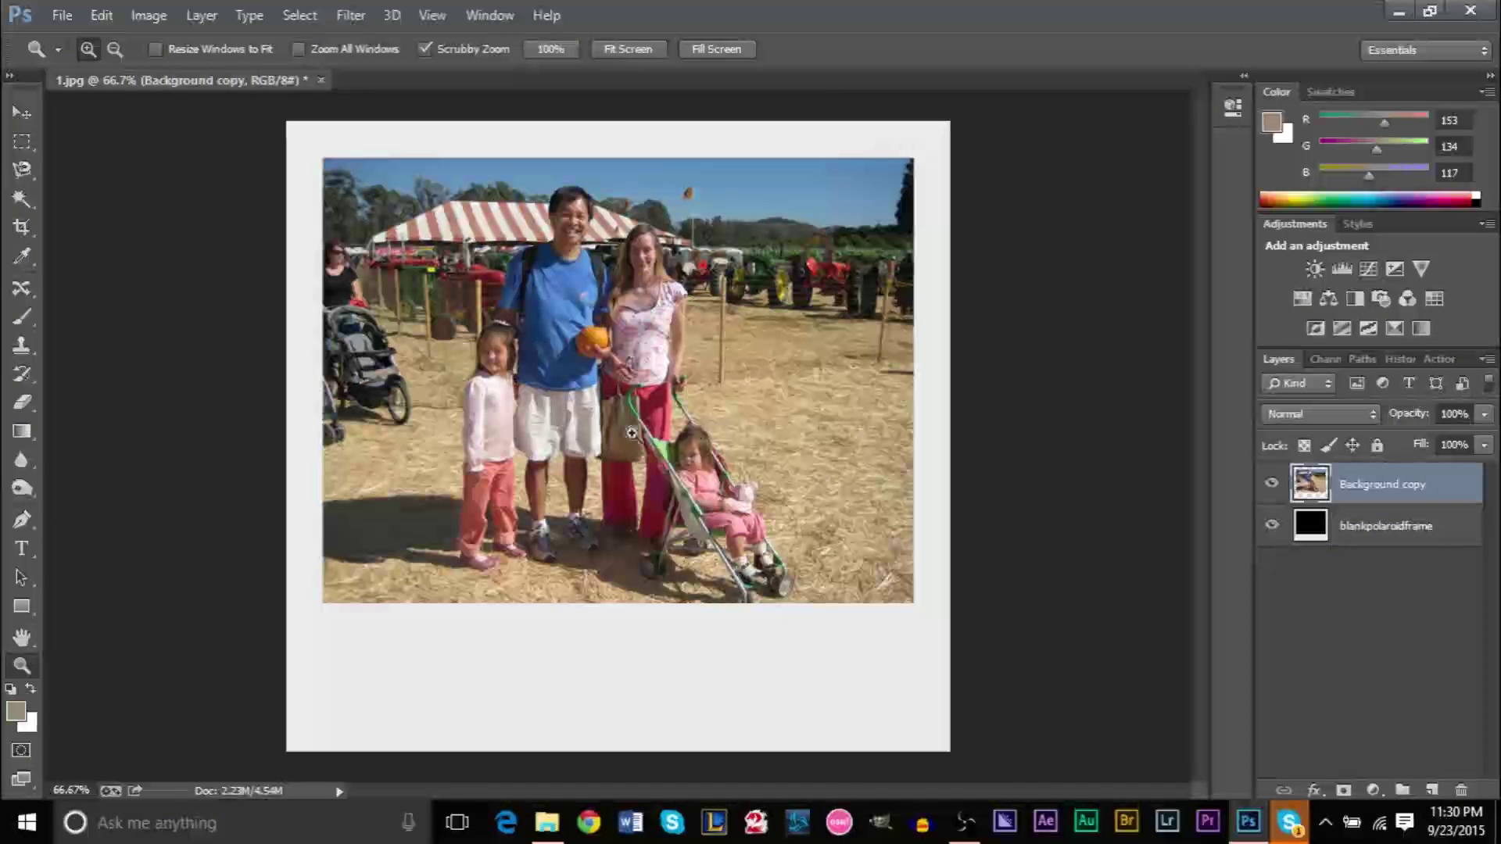
left_click(61, 15)
Step: Save the document as 1.psd in Desktop's Family Photos Edited folder with default format options
left_click(106, 278)
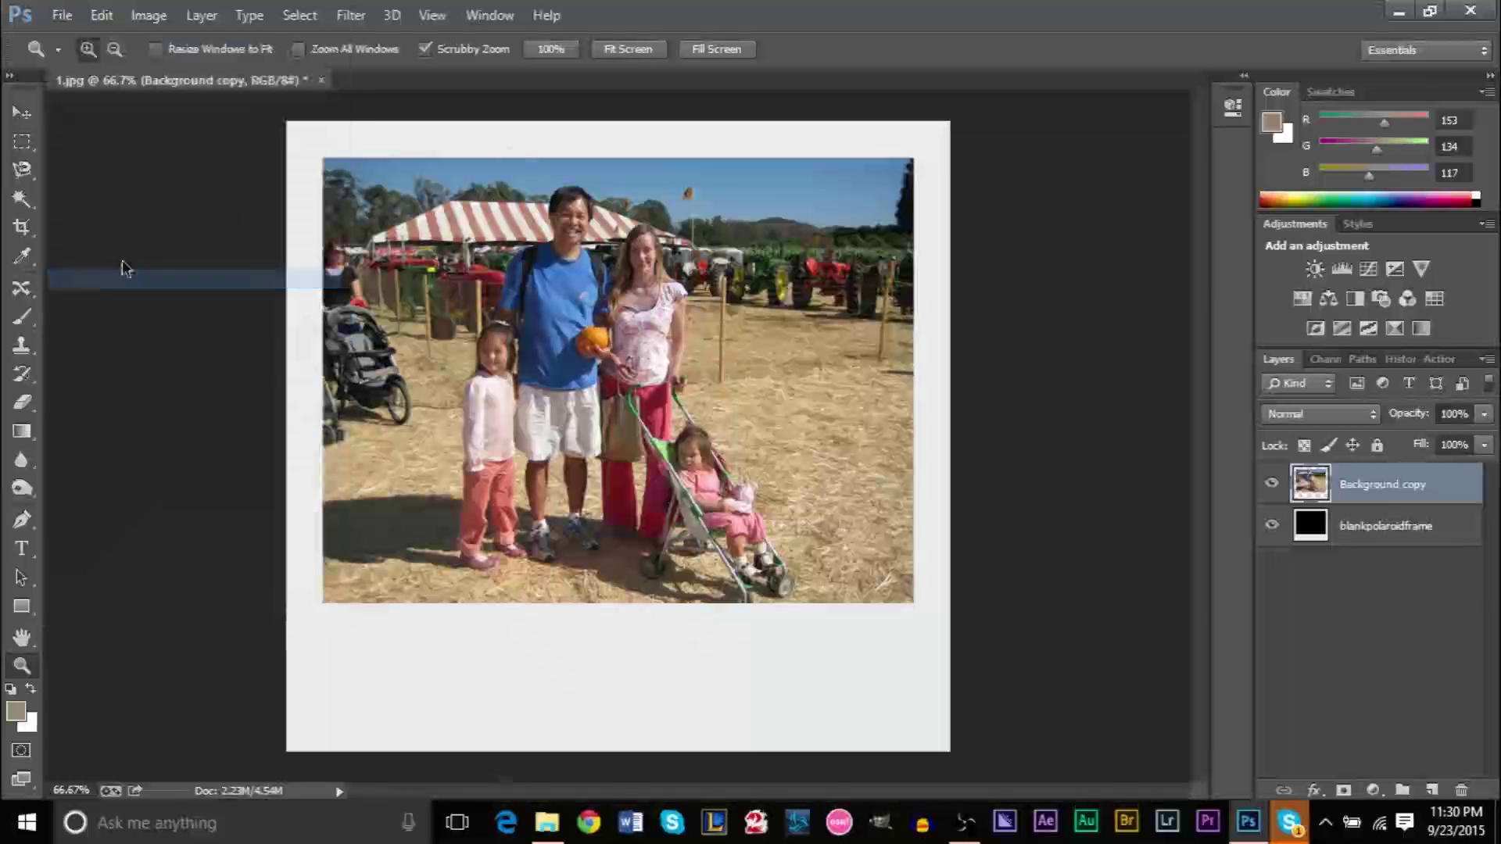
left_click(584, 288)
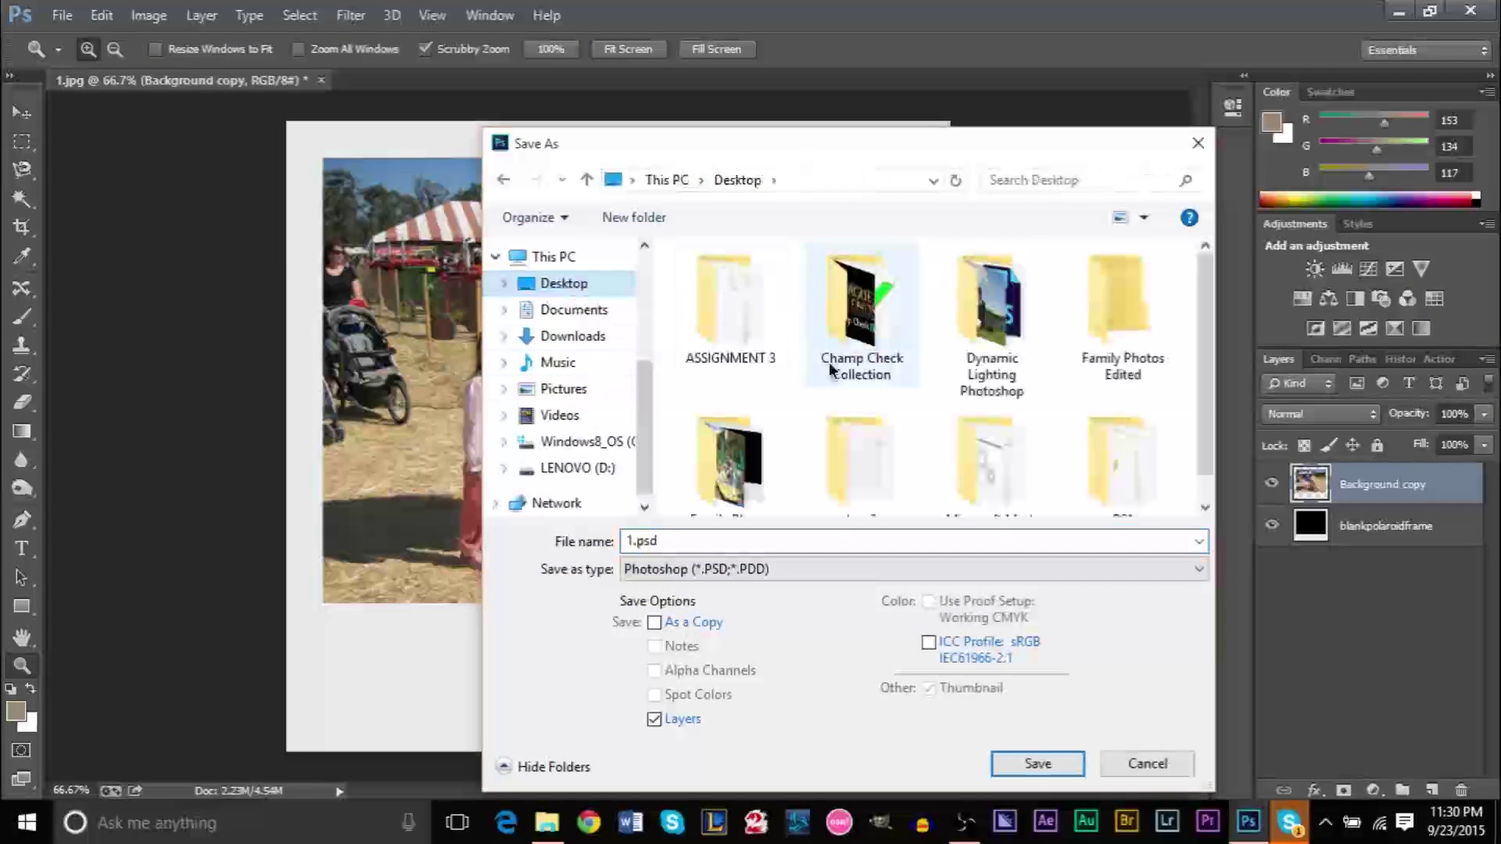
left_click(1119, 314)
double_click(1119, 314)
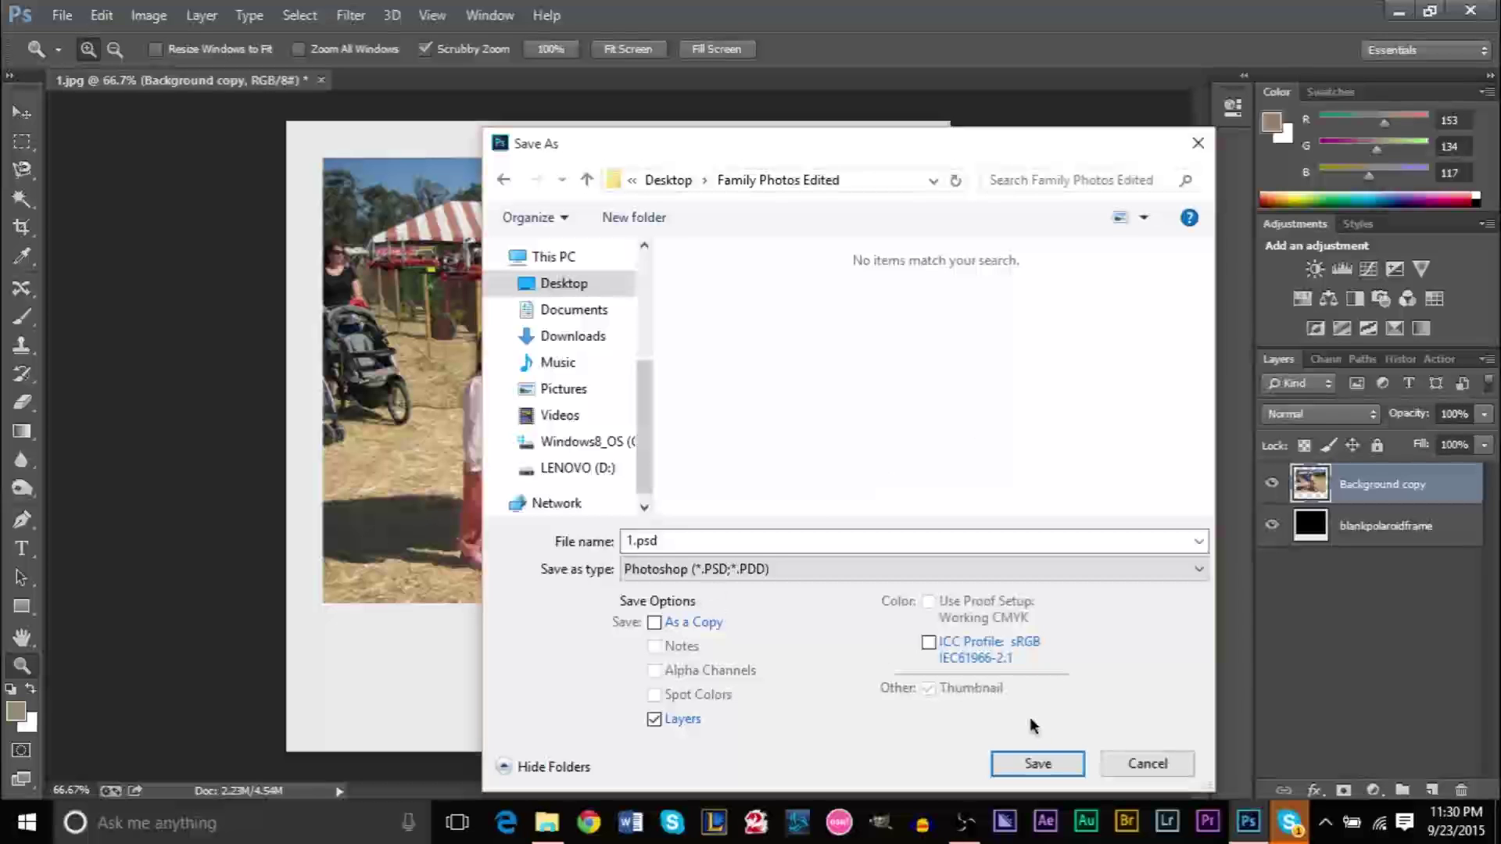
left_click(1038, 764)
left_click(1000, 243)
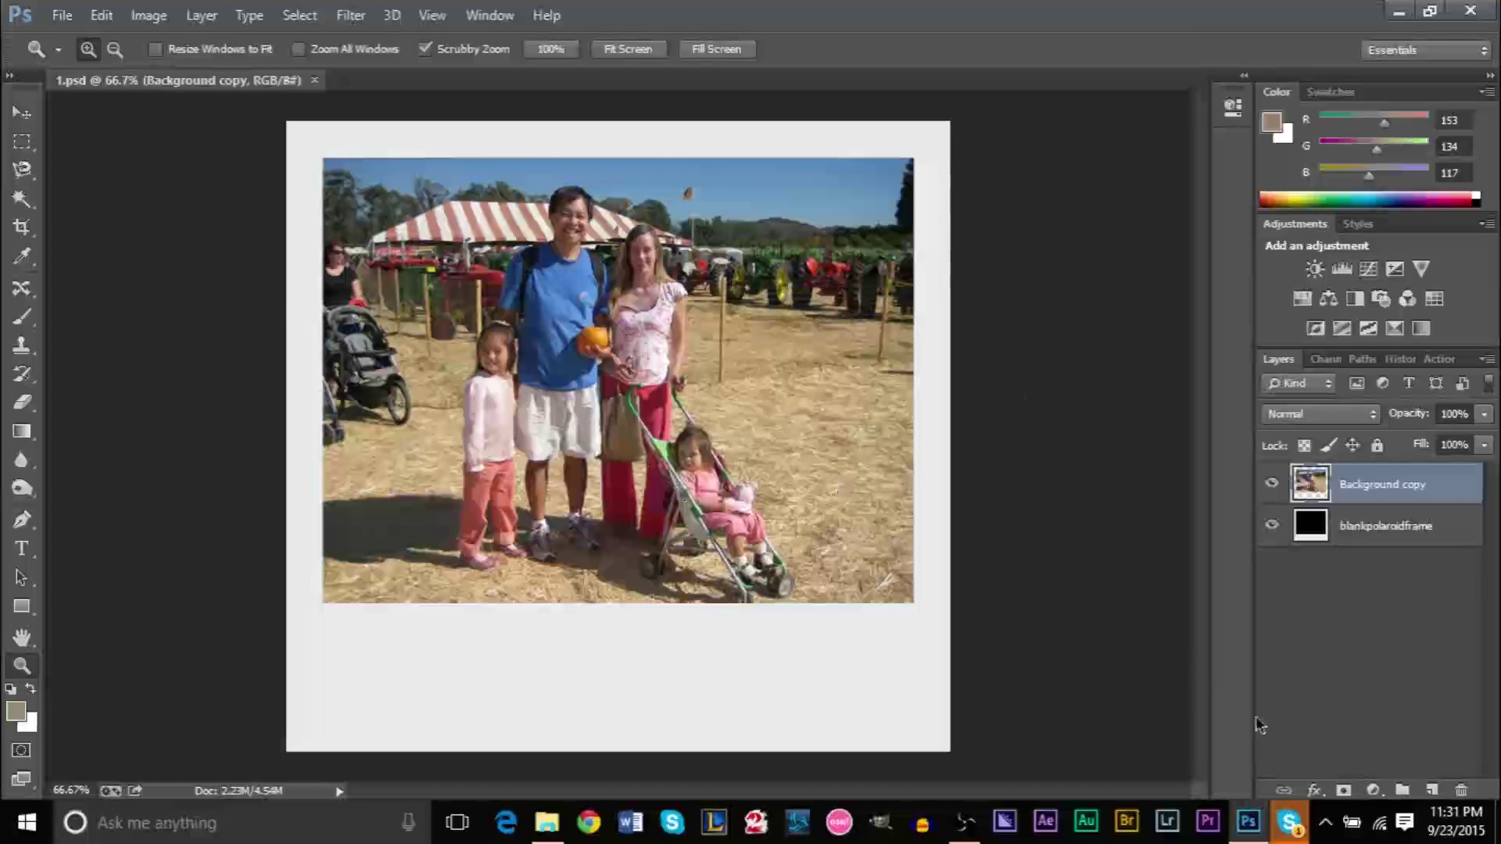
Step: Stop recording the Polaroid action and close 1.psd
left_click(1436, 364)
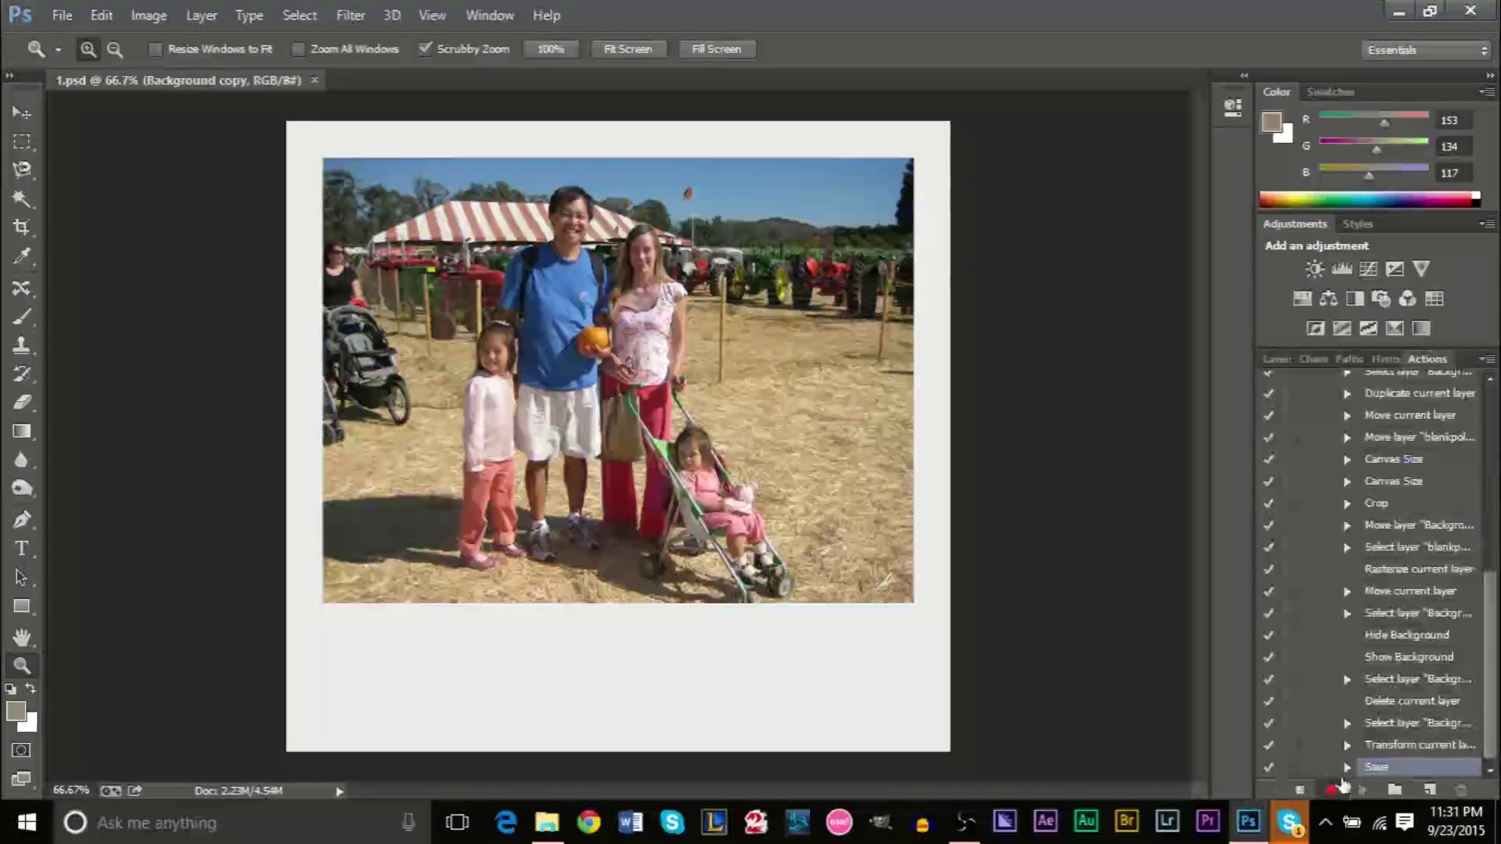
left_click(1300, 791)
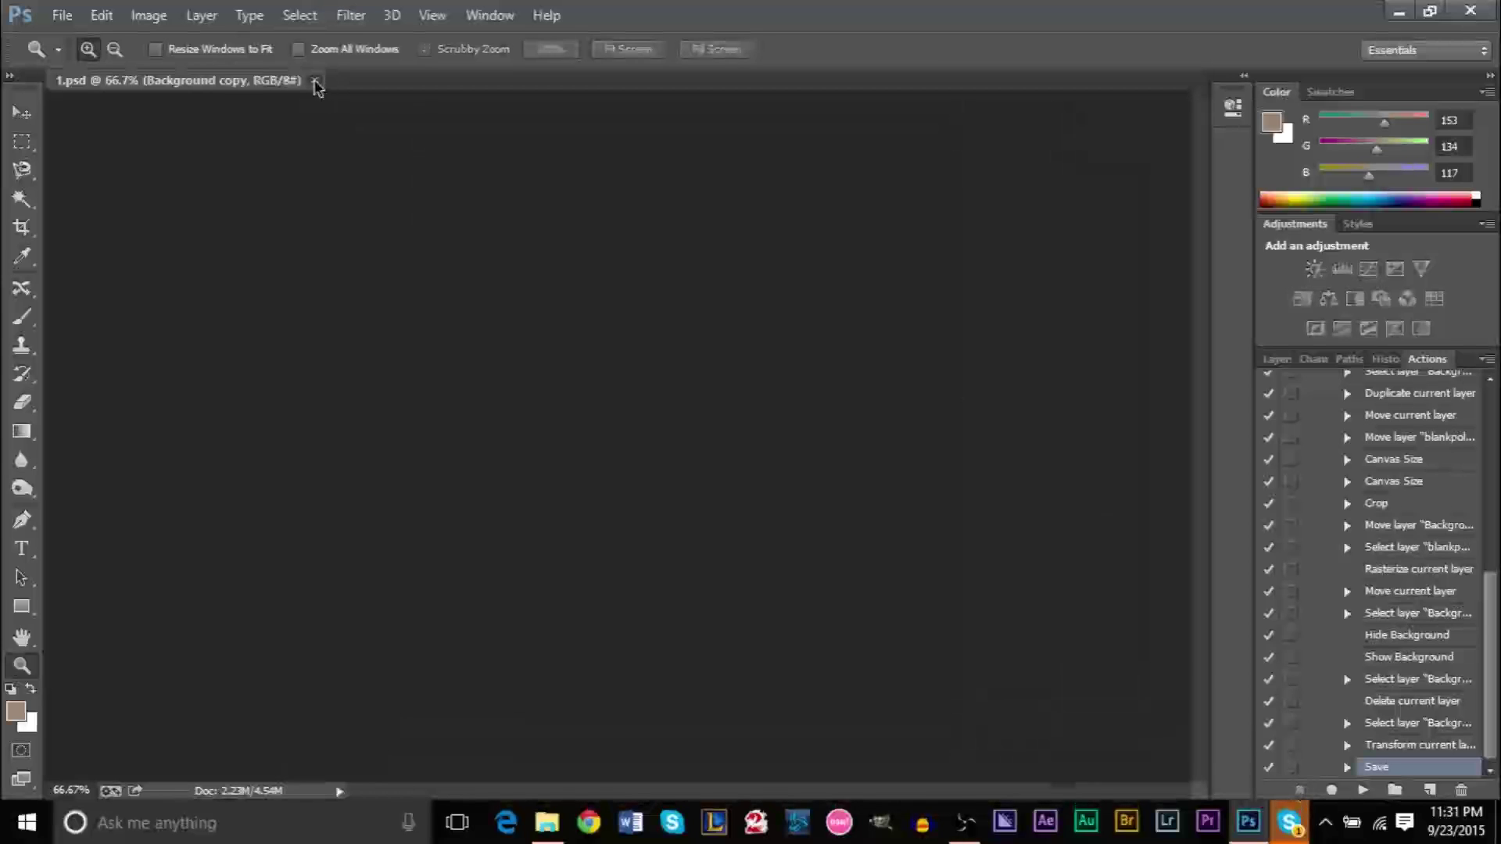
left_click(314, 80)
Step: Float the Actions panel showing the Polaroid action and position it on the right
left_click_drag(1436, 363, 774, 99)
left_click_drag(904, 392, 911, 328)
left_click(757, 240)
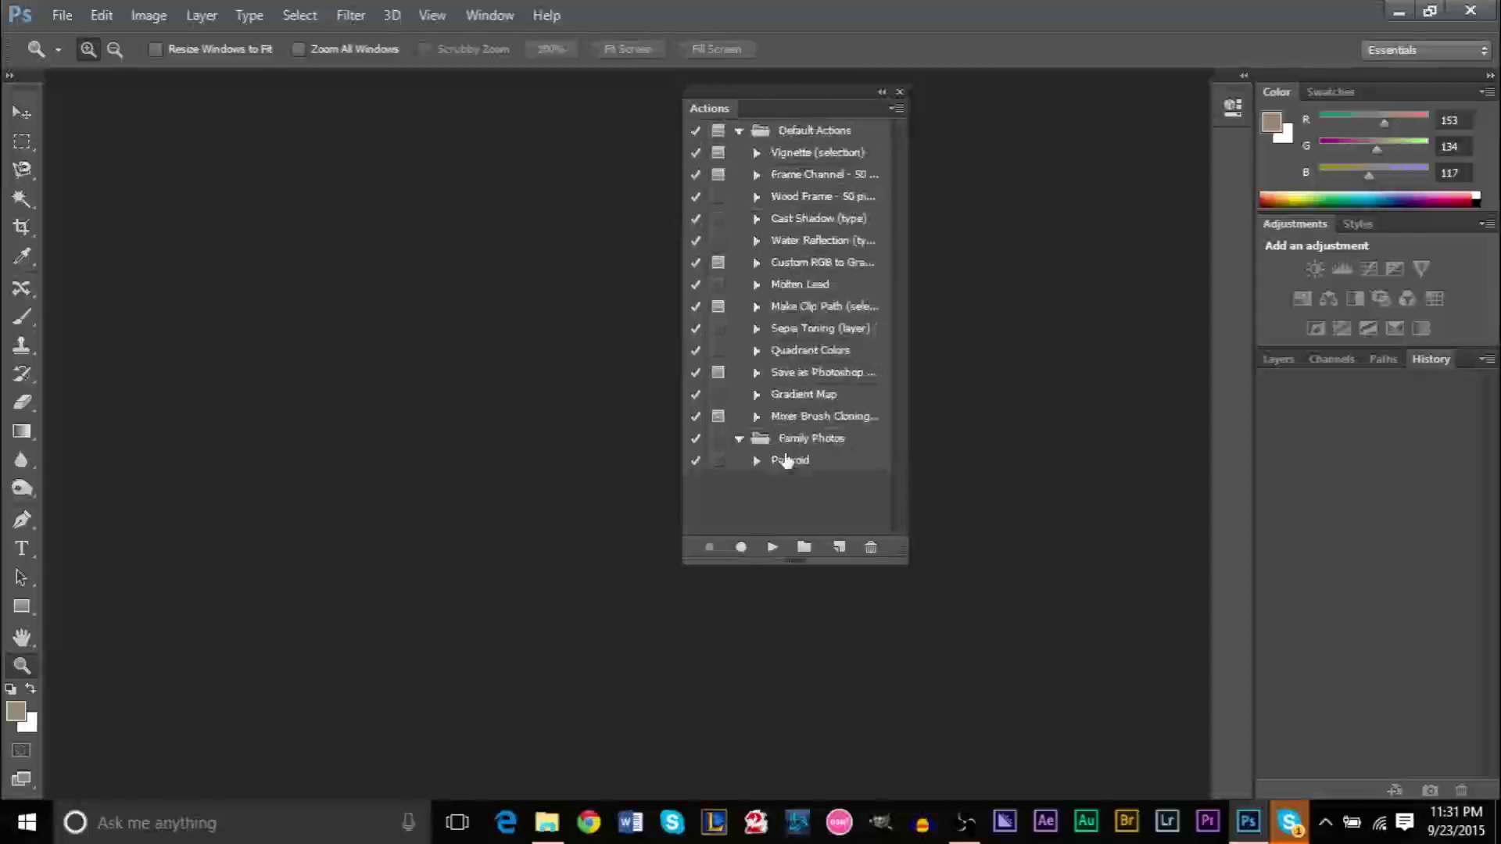
left_click(787, 462)
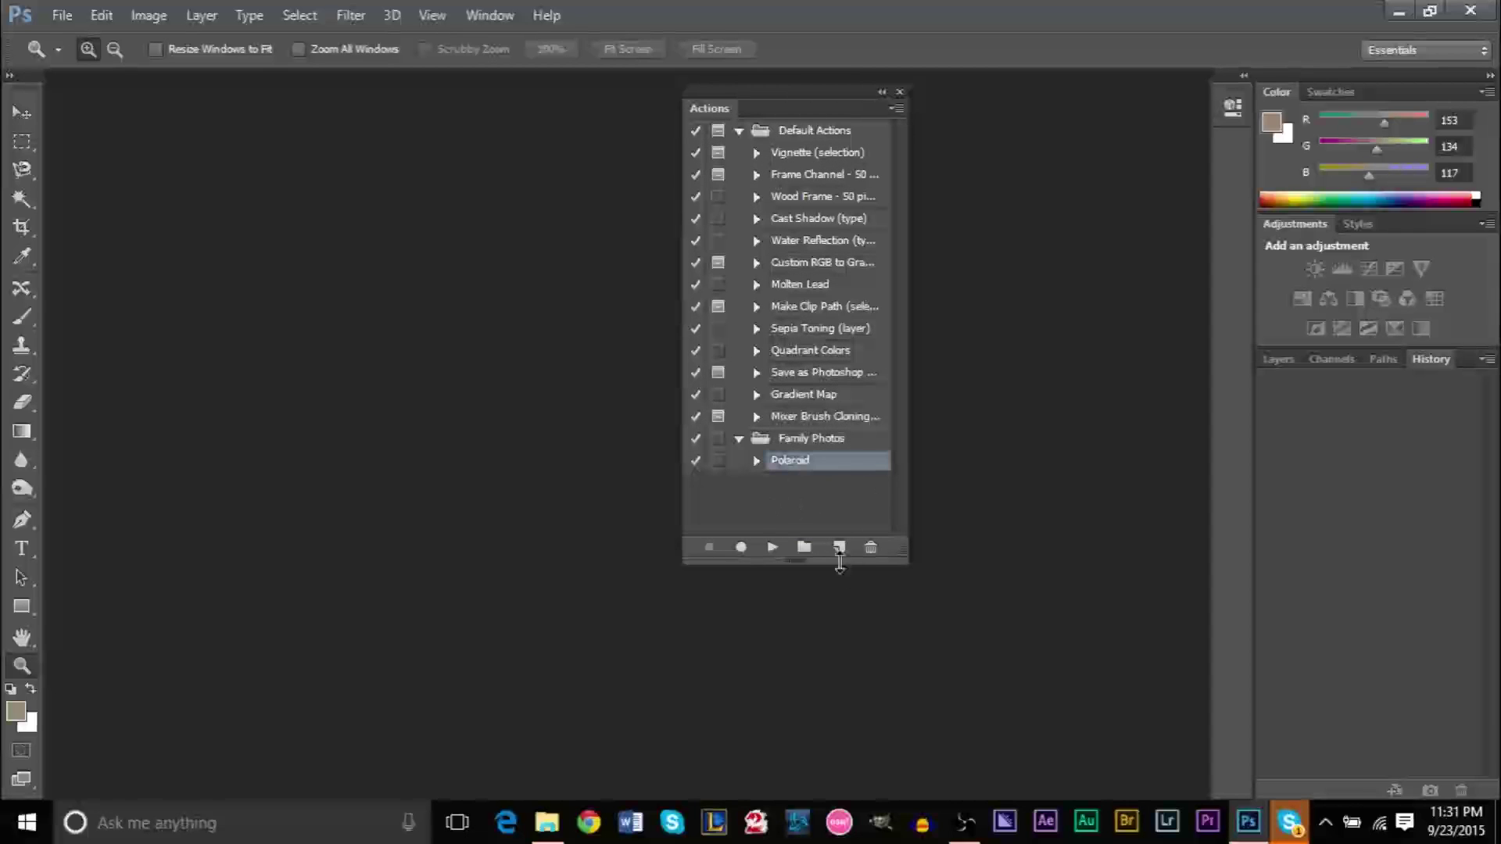
left_click(836, 549)
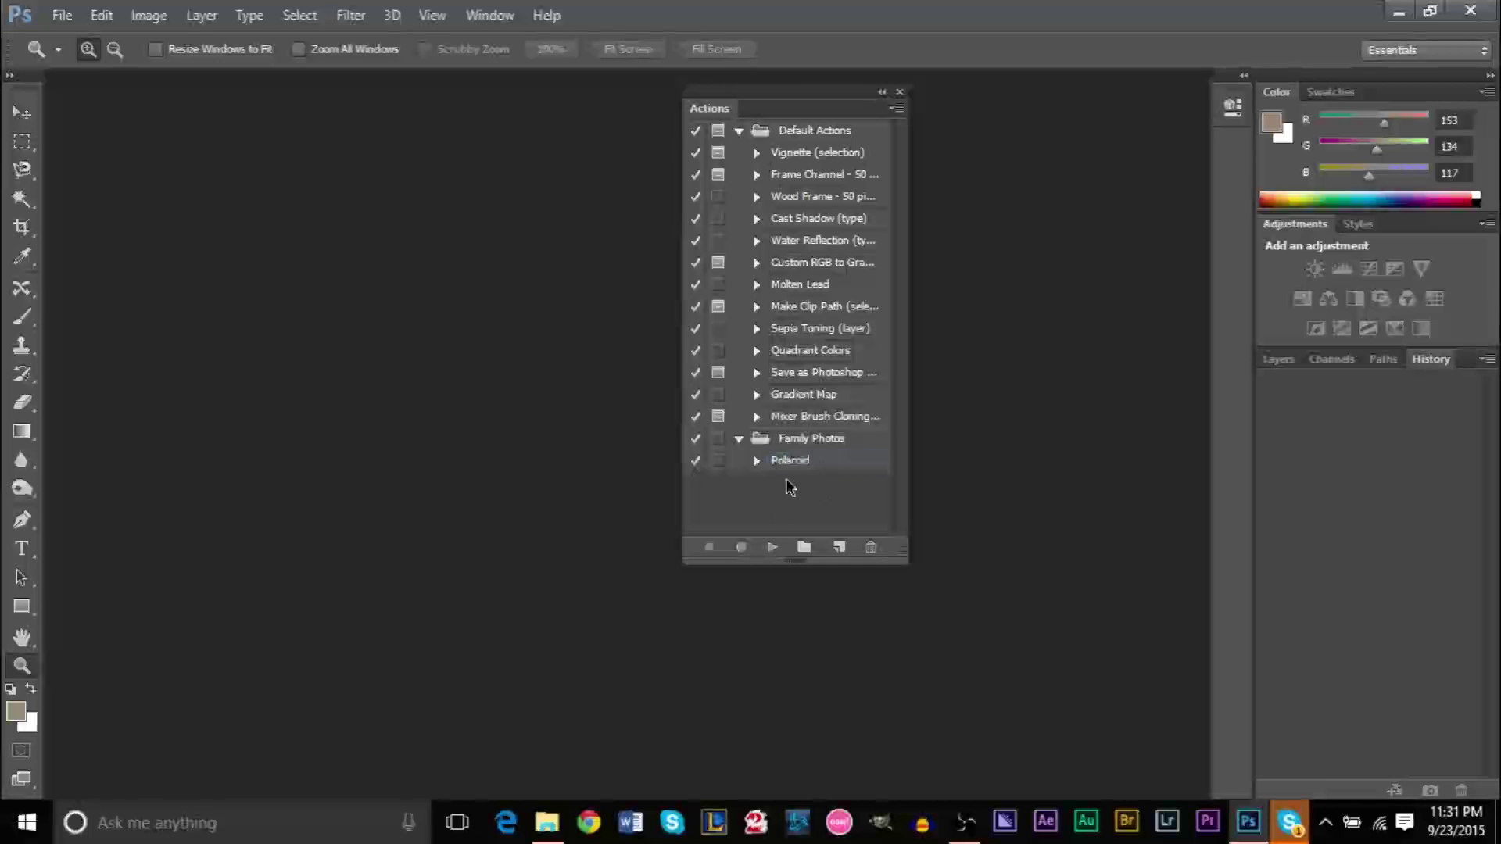
left_click_drag(780, 109, 1073, 100)
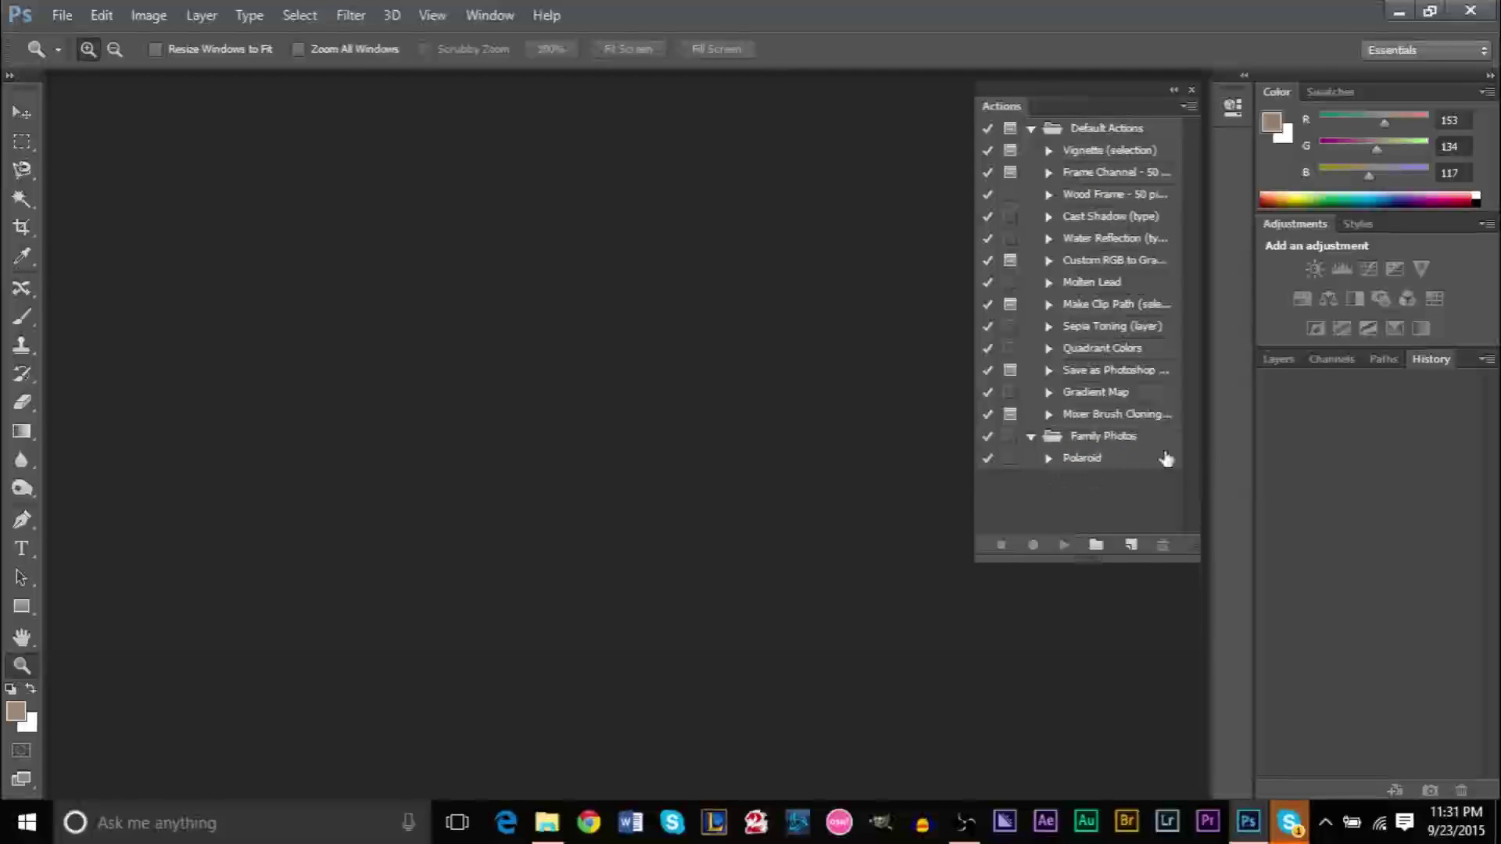
left_click_drag(1083, 95, 1078, 101)
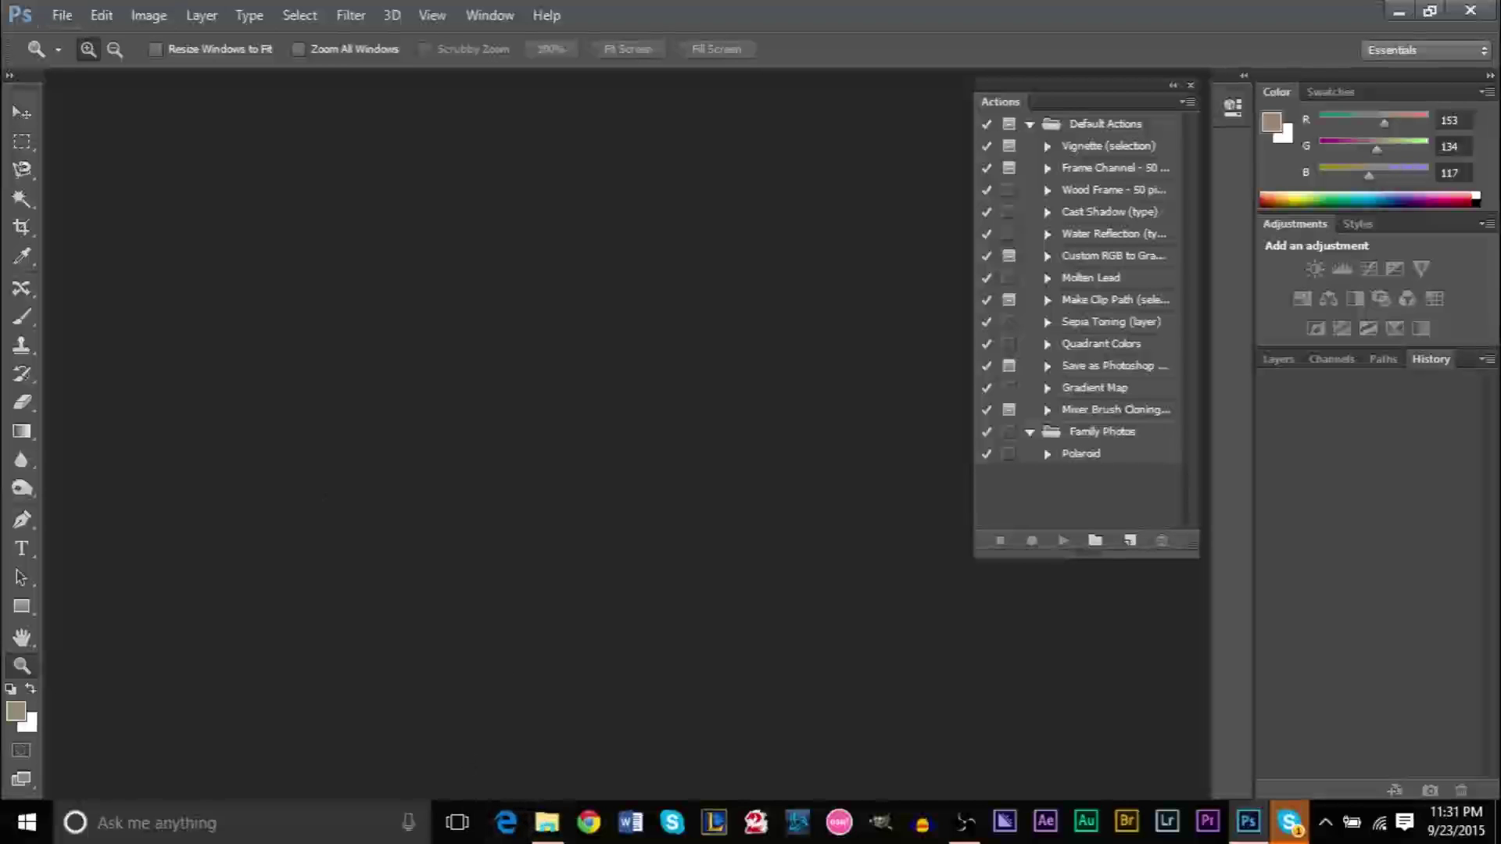
Step: Open 2.jpg, 3.jpg, 4.jpg and 5.jpg from the Desktop's Family Photos Unedited folder
left_click(62, 14)
left_click(83, 57)
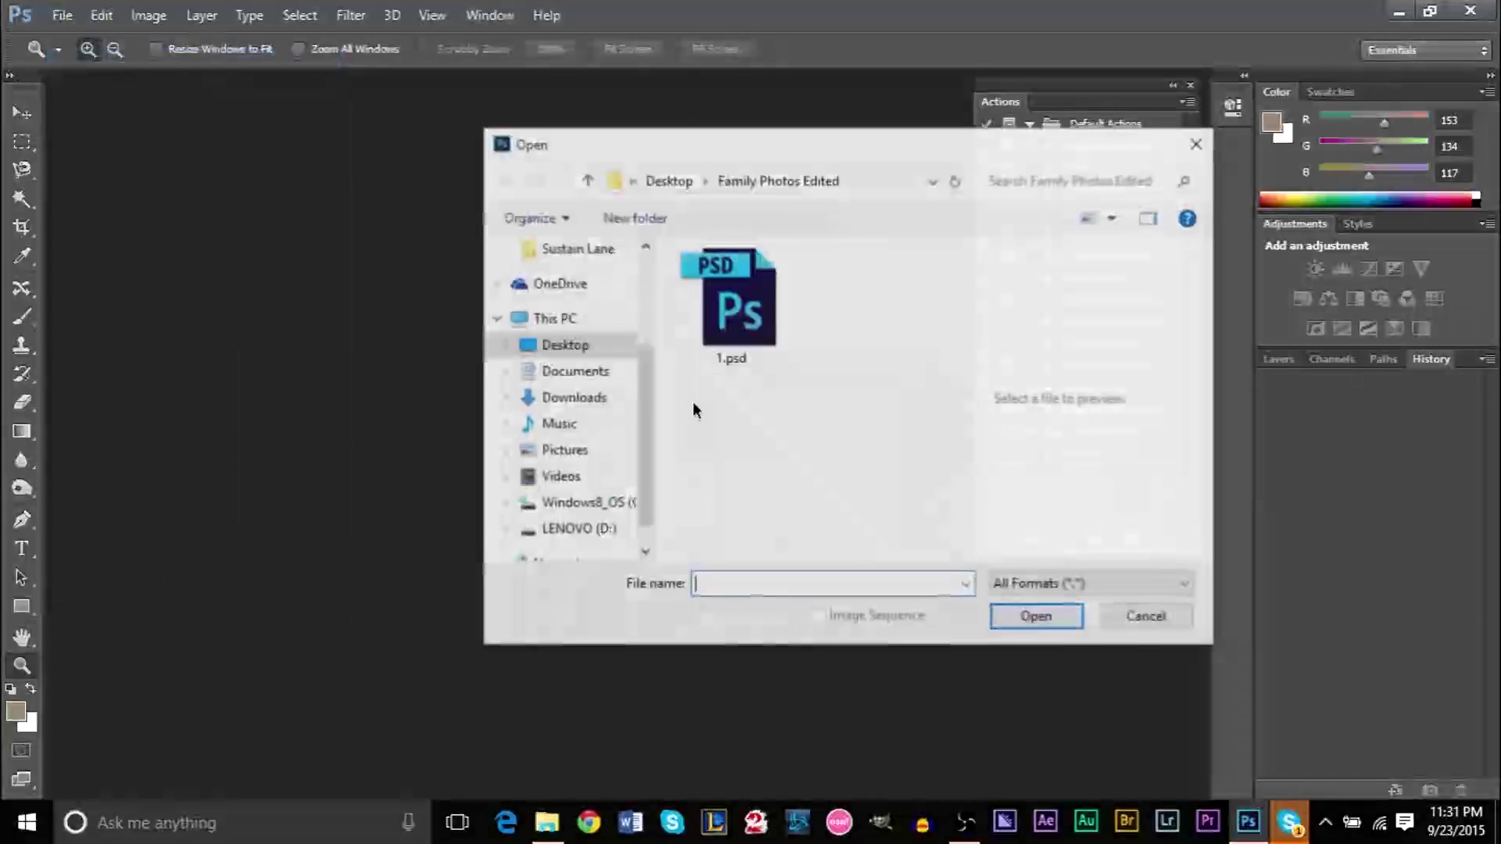
left_click(564, 345)
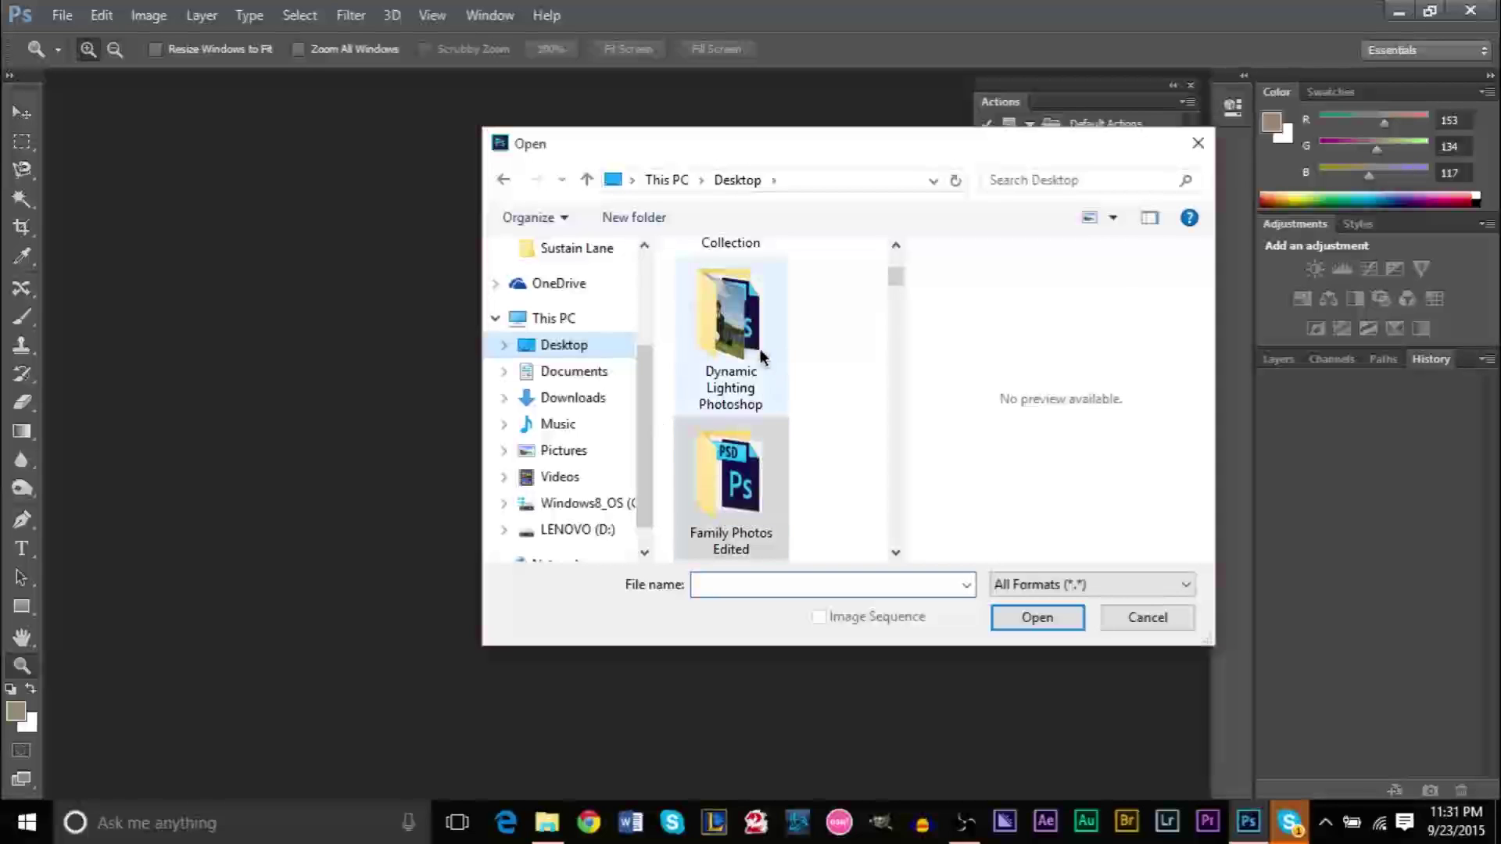
scroll(899, 265, "up", 3)
scroll(902, 282, "down", 3)
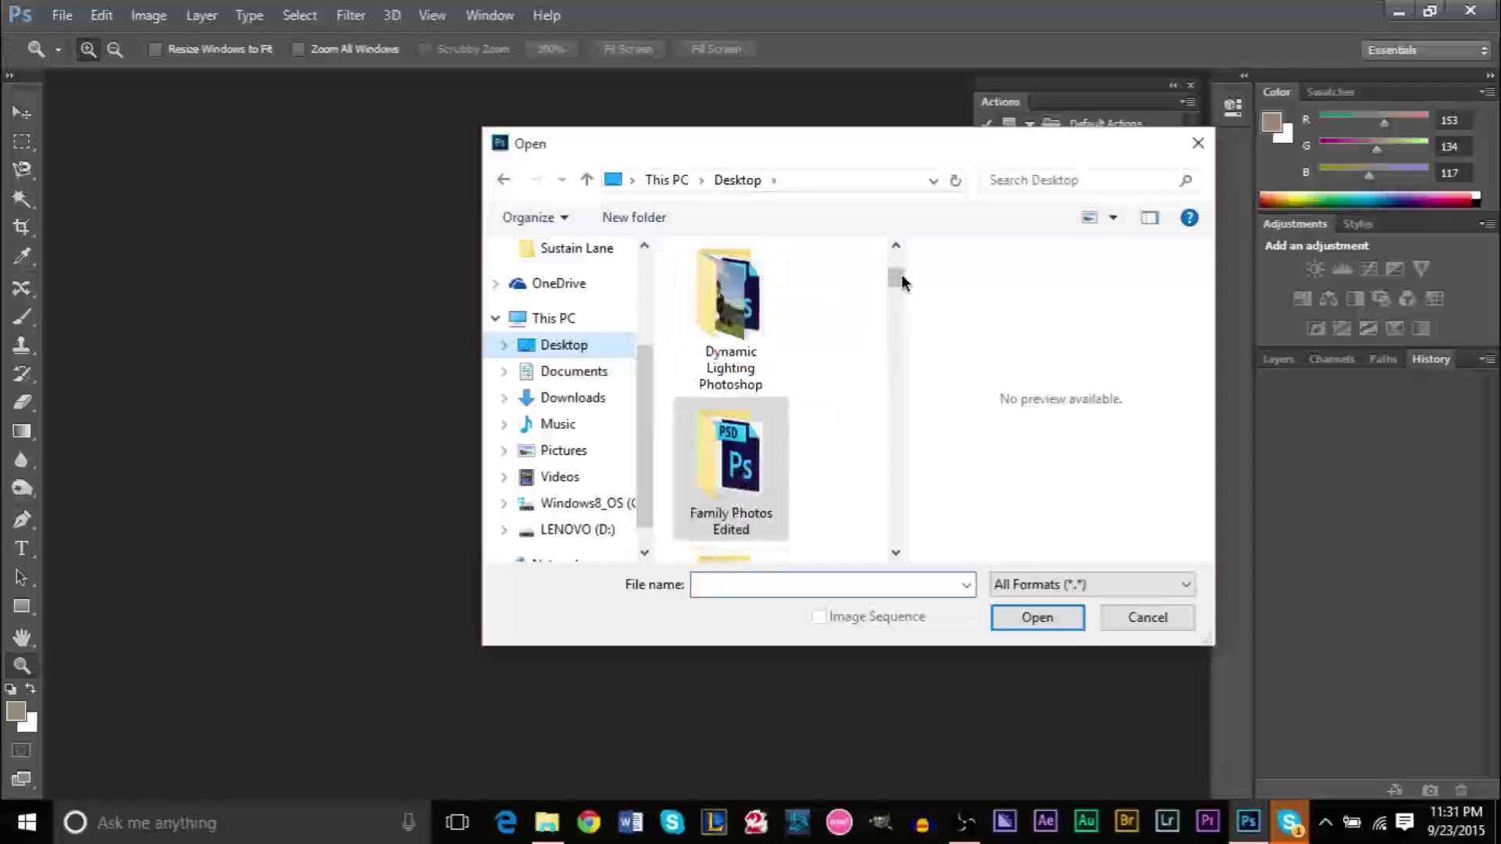
left_click_drag(895, 279, 895, 290)
left_click(719, 380)
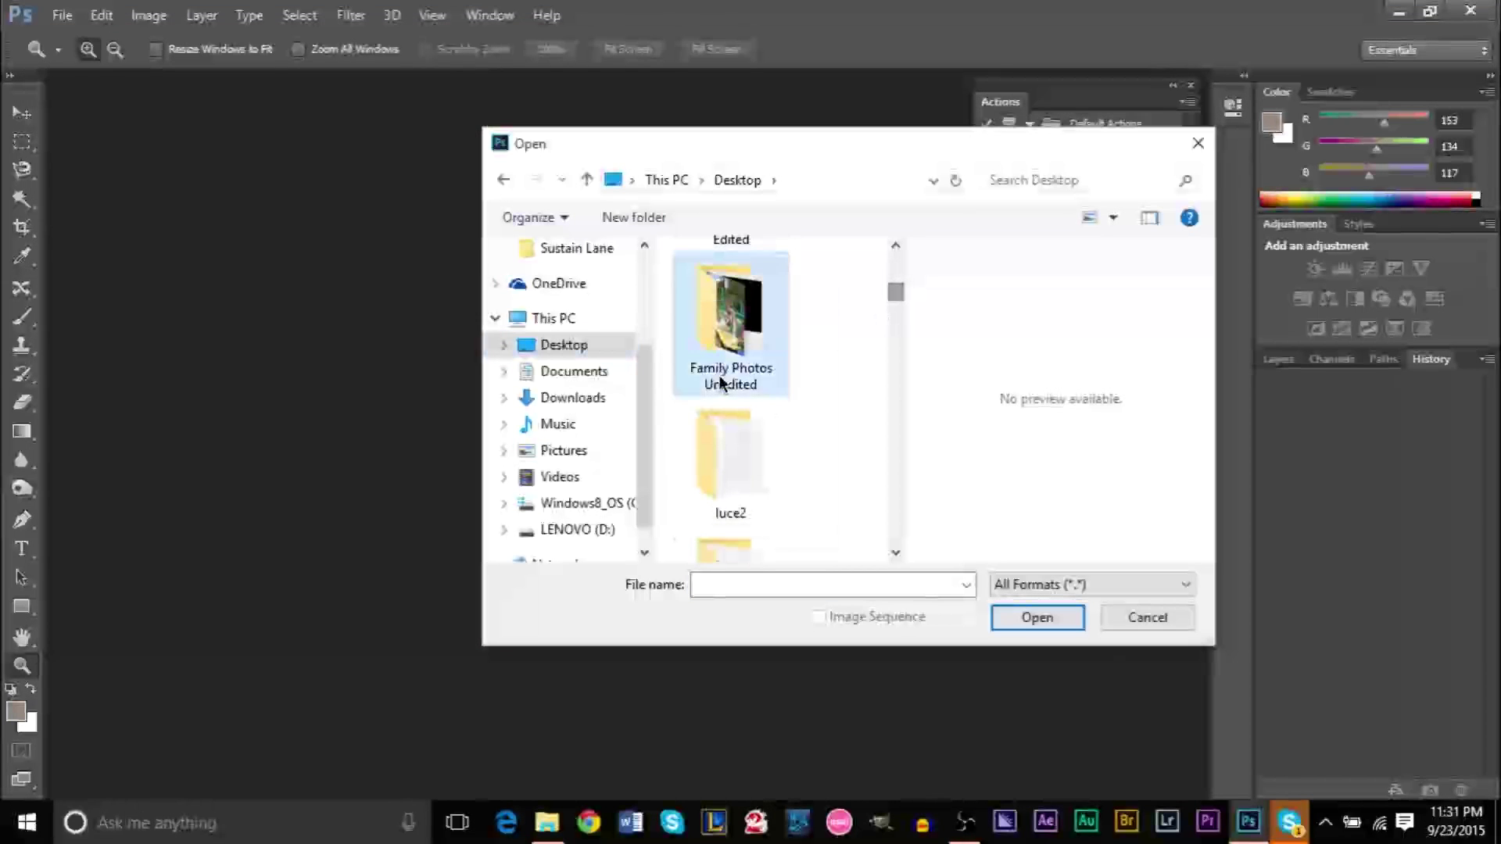
double_click(719, 375)
left_click_drag(824, 396, 738, 403)
left_click(1038, 617)
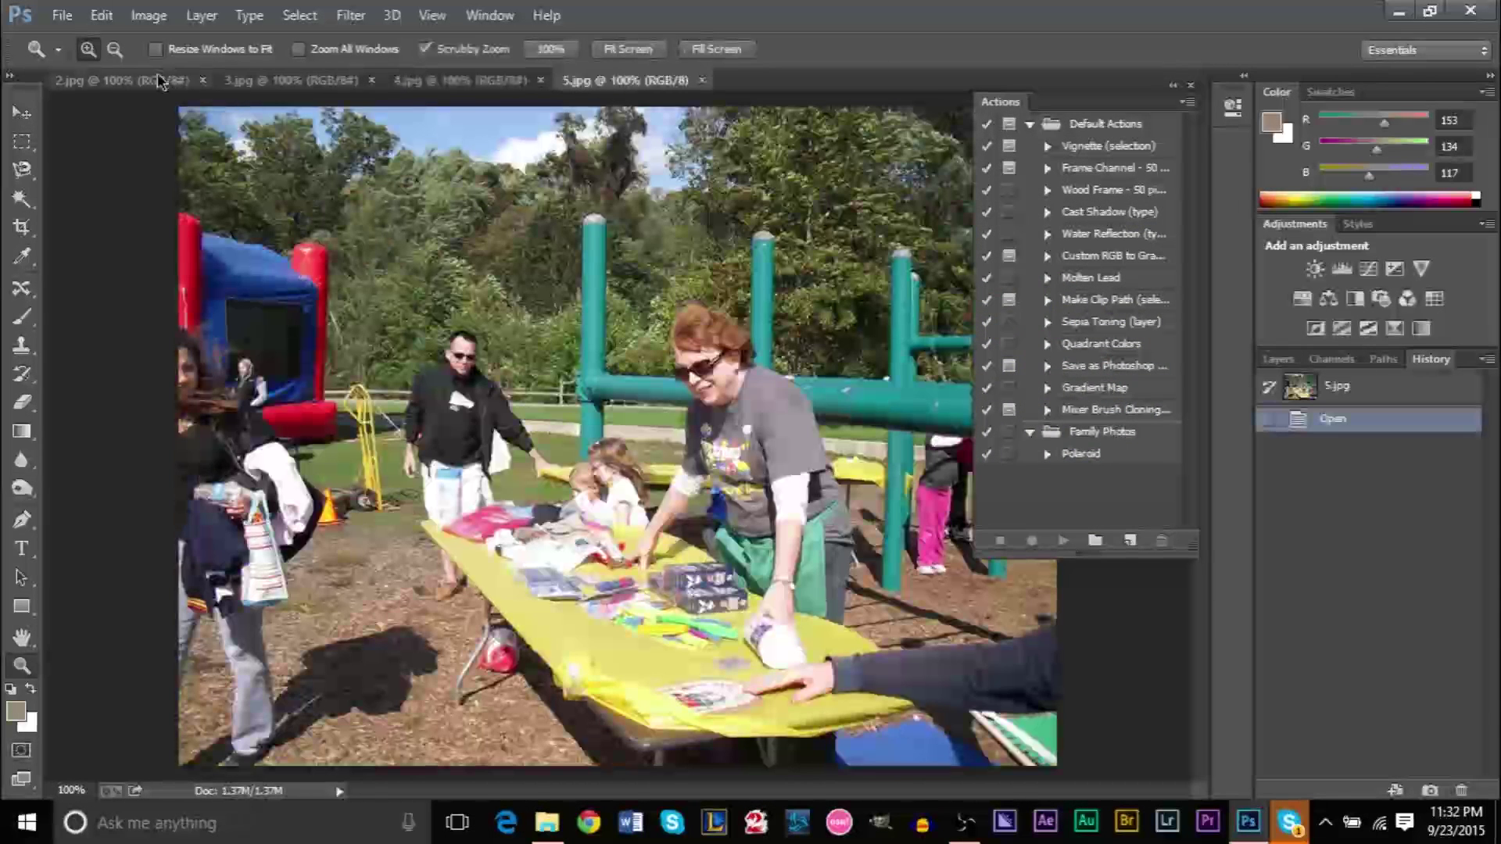
left_click(160, 81)
Step: Play the Polaroid action on 2.jpg, 3.jpg, 4.jpg and 5.jpg in turn
left_click_drag(1095, 86, 1123, 87)
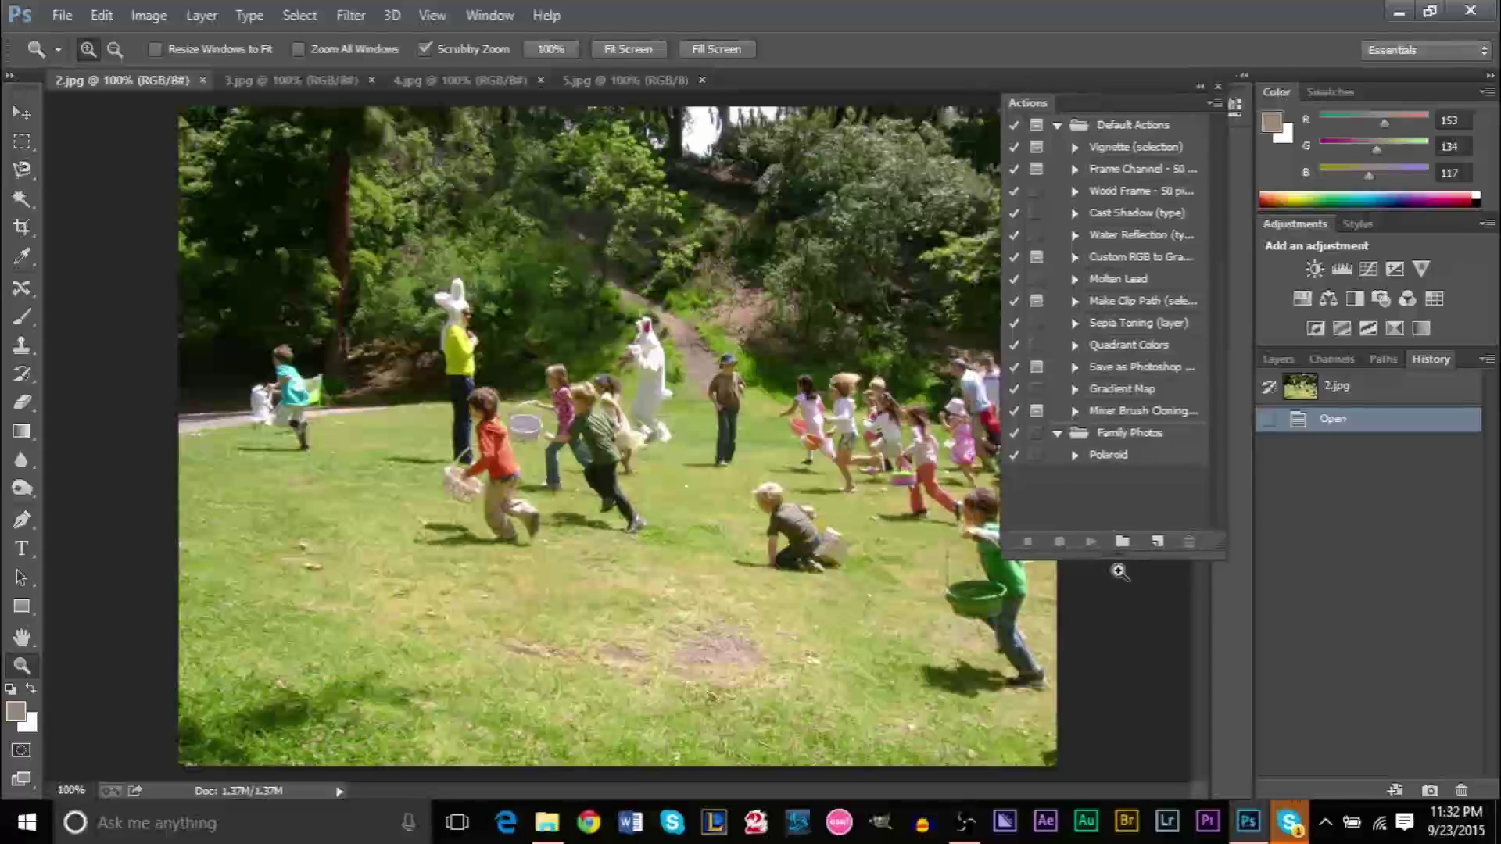
left_click(1109, 456)
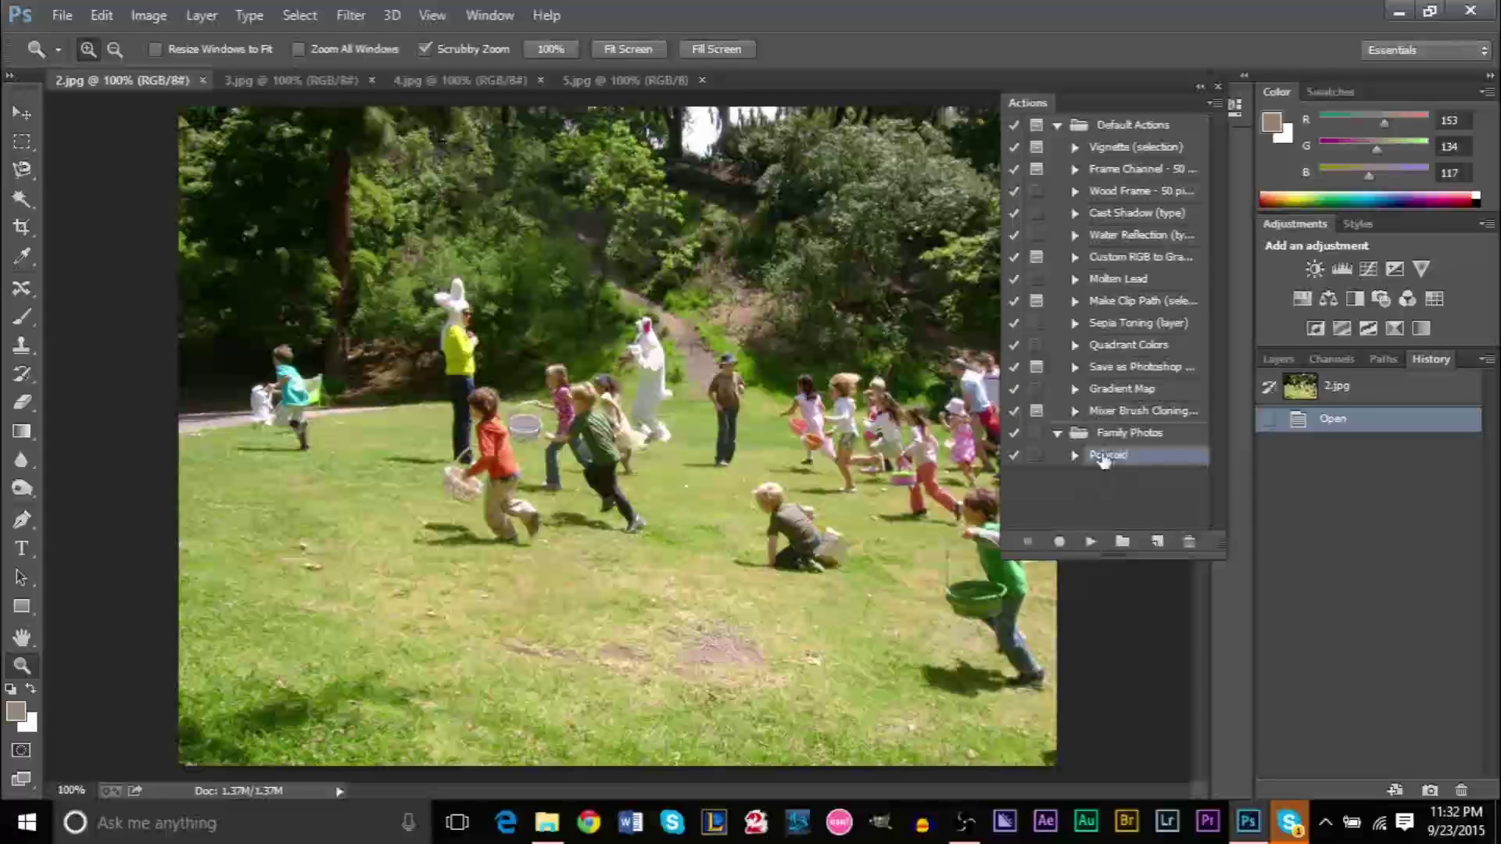
left_click(1091, 541)
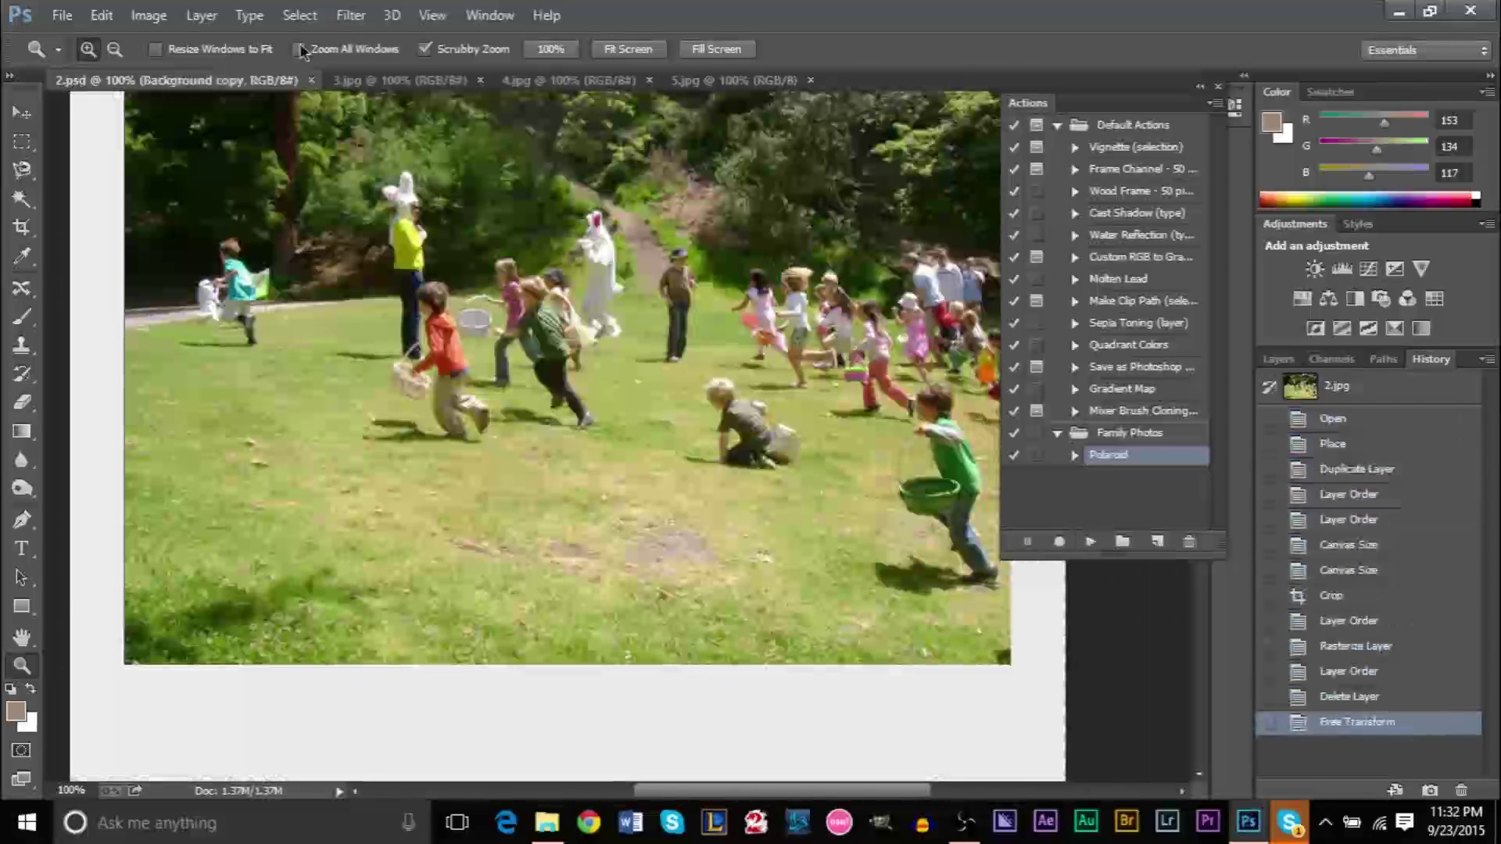
left_click(415, 80)
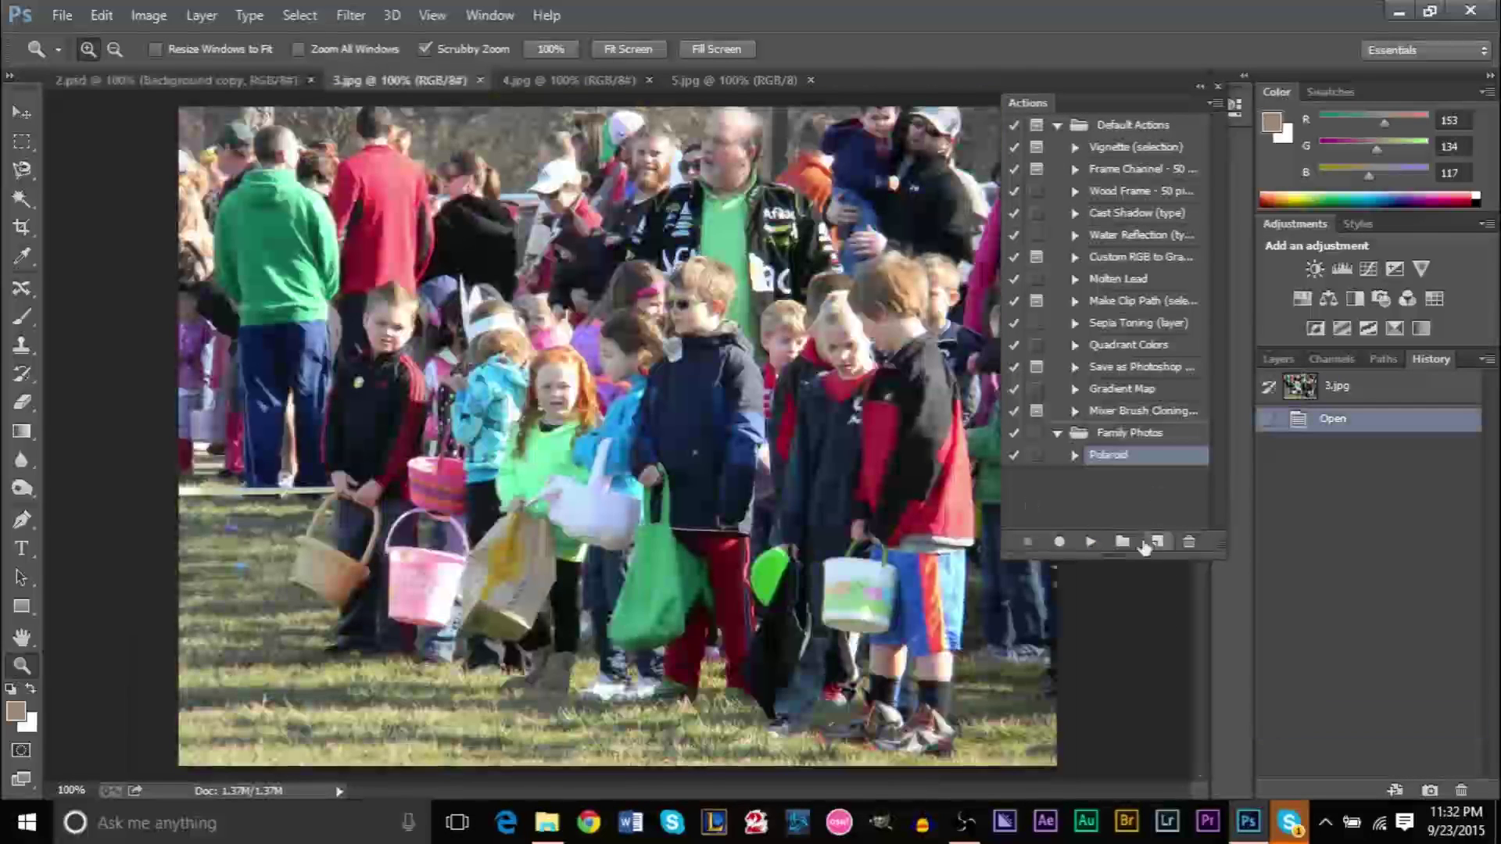
left_click(1091, 541)
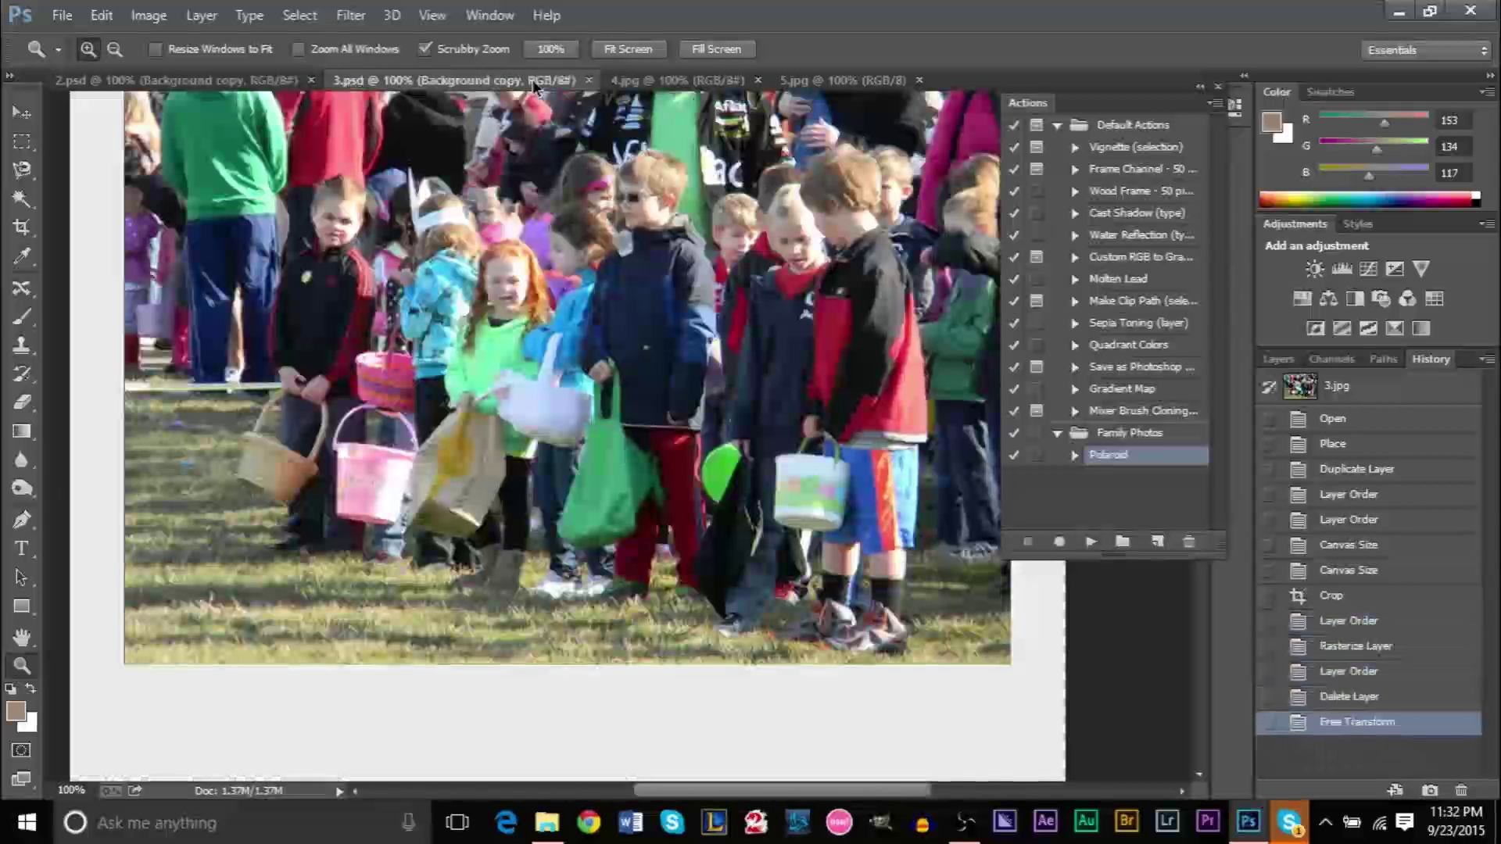
left_click(647, 81)
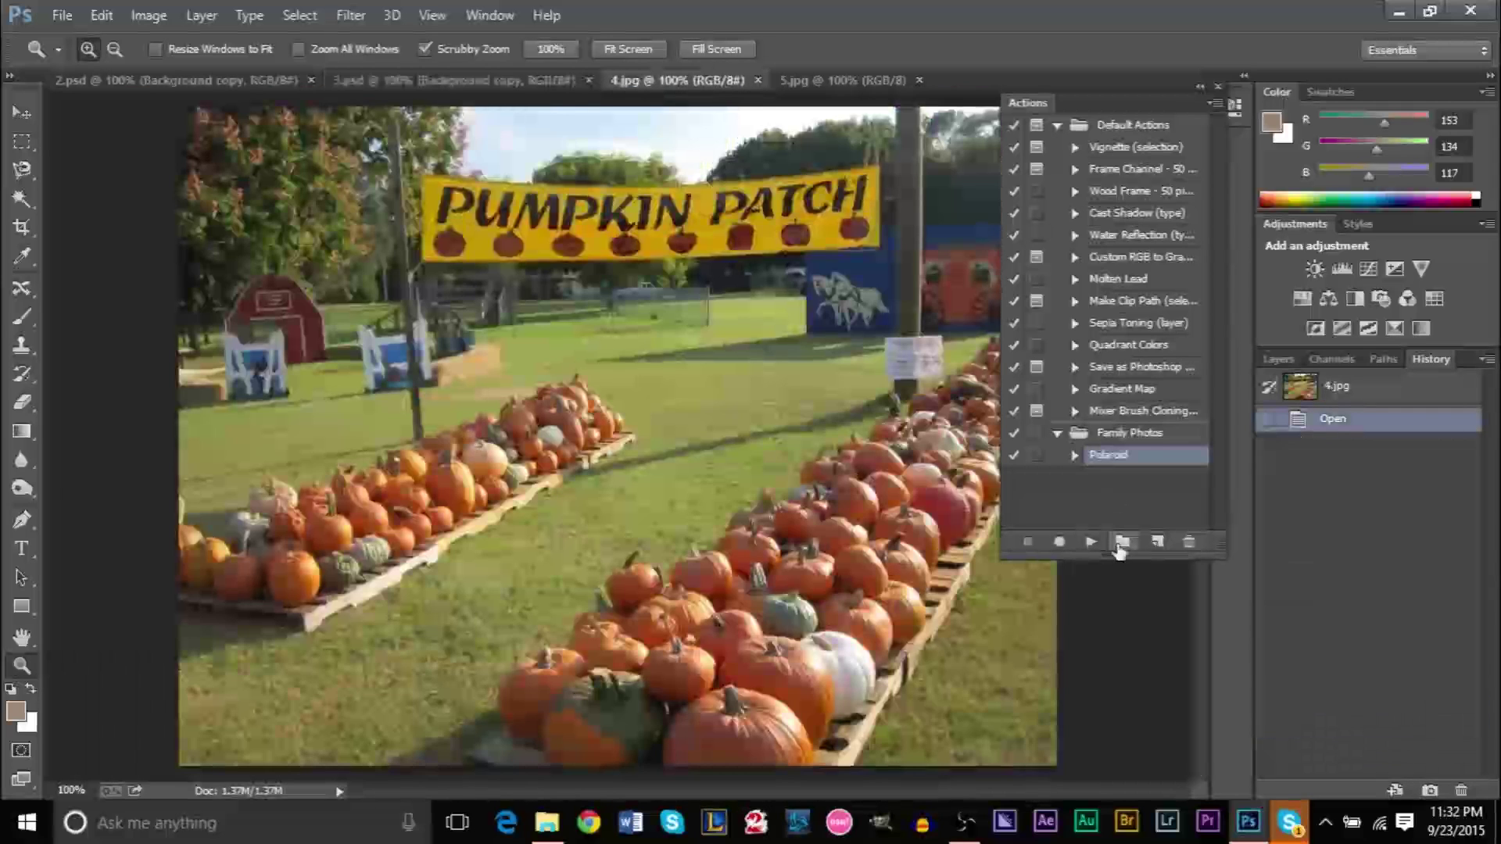
left_click(1091, 541)
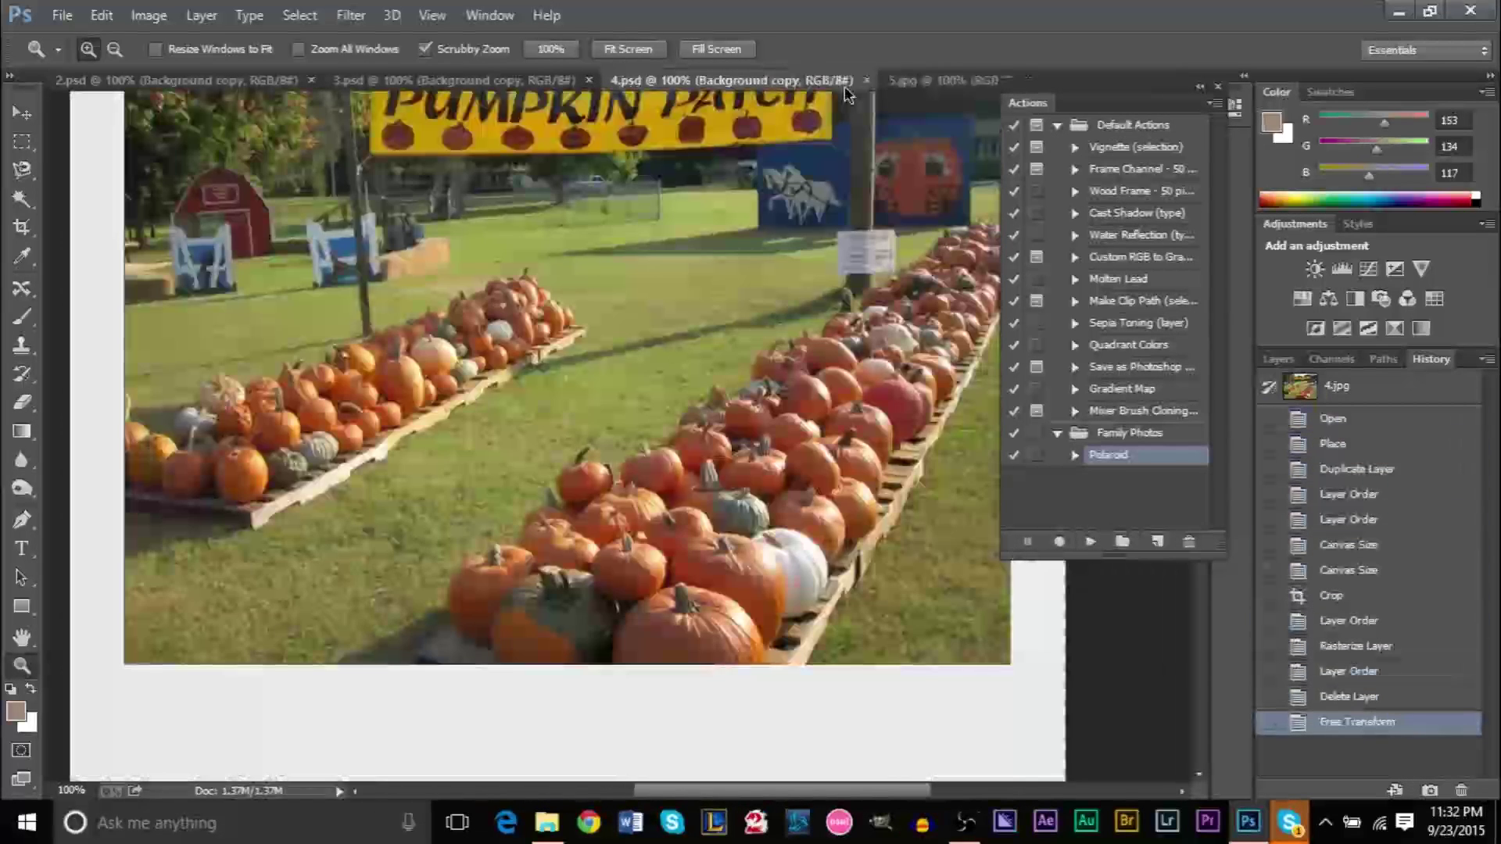
left_click(935, 83)
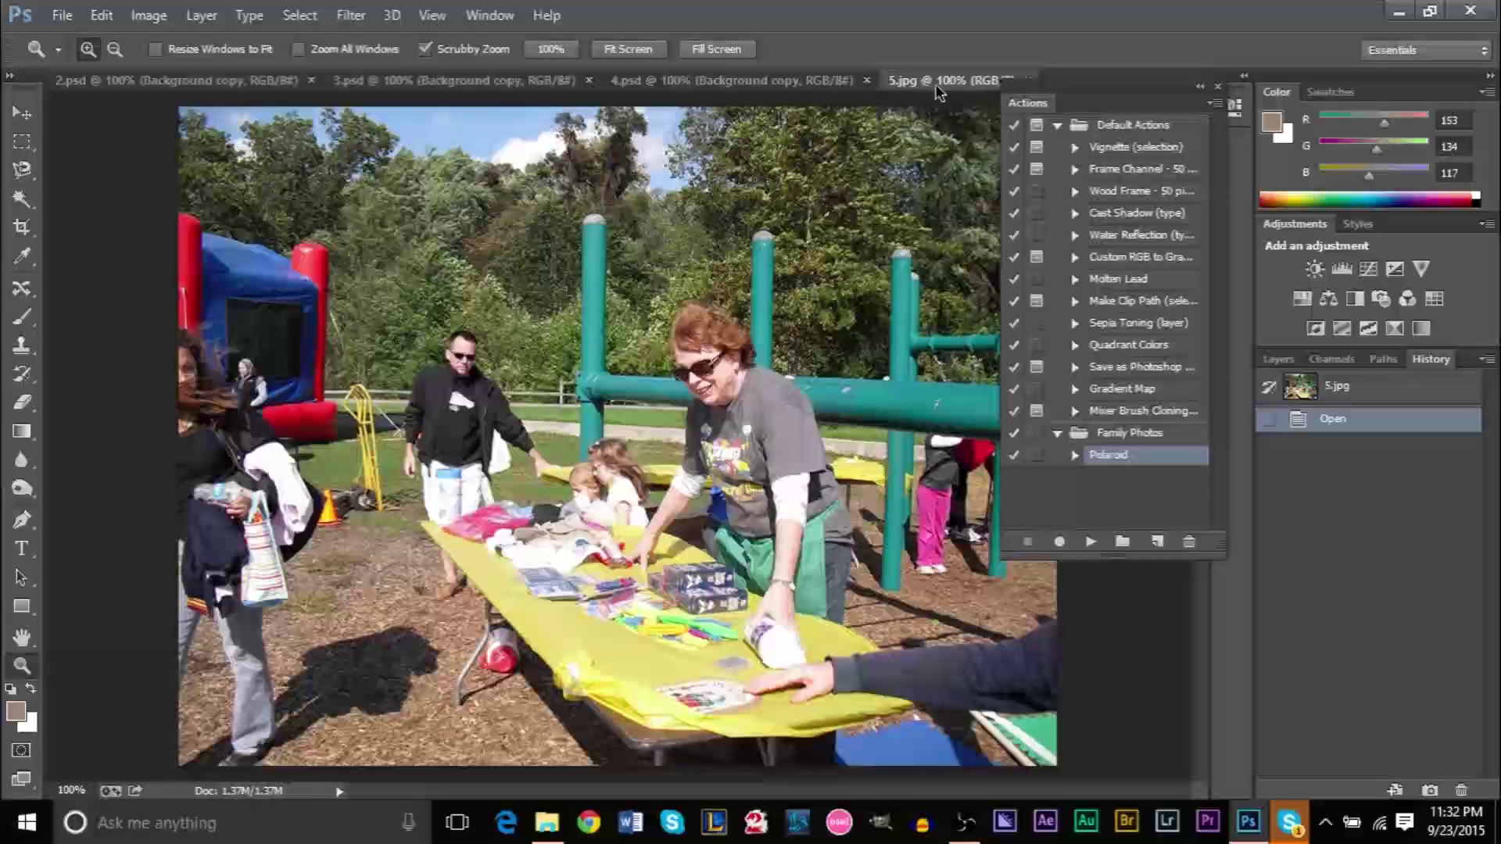
left_click(1091, 541)
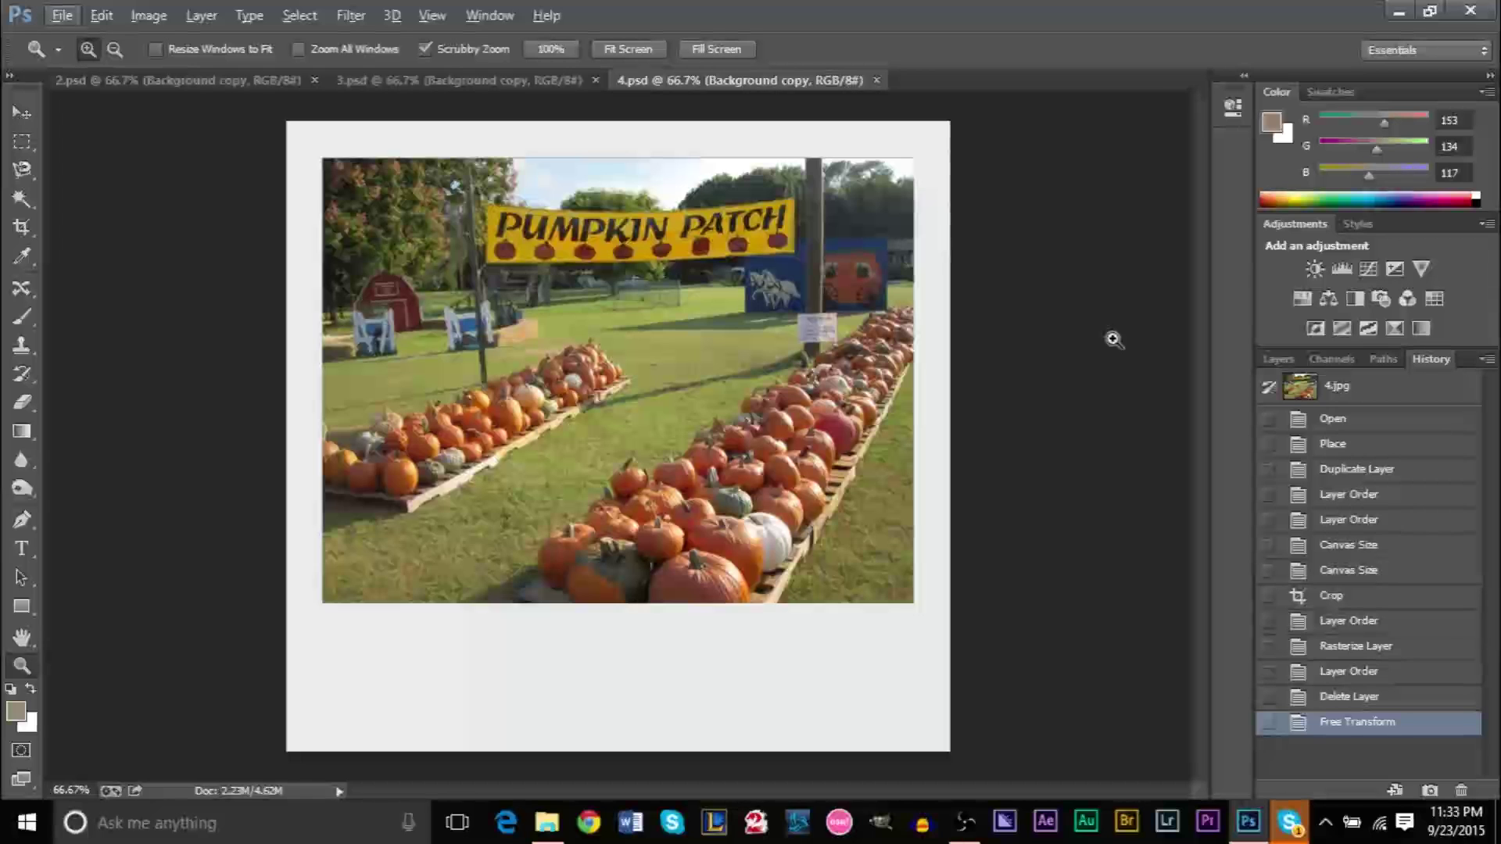
Step: Review the finished Polaroids in 2.psd, 3.psd and 4.psd
left_click(179, 83)
left_click(464, 84)
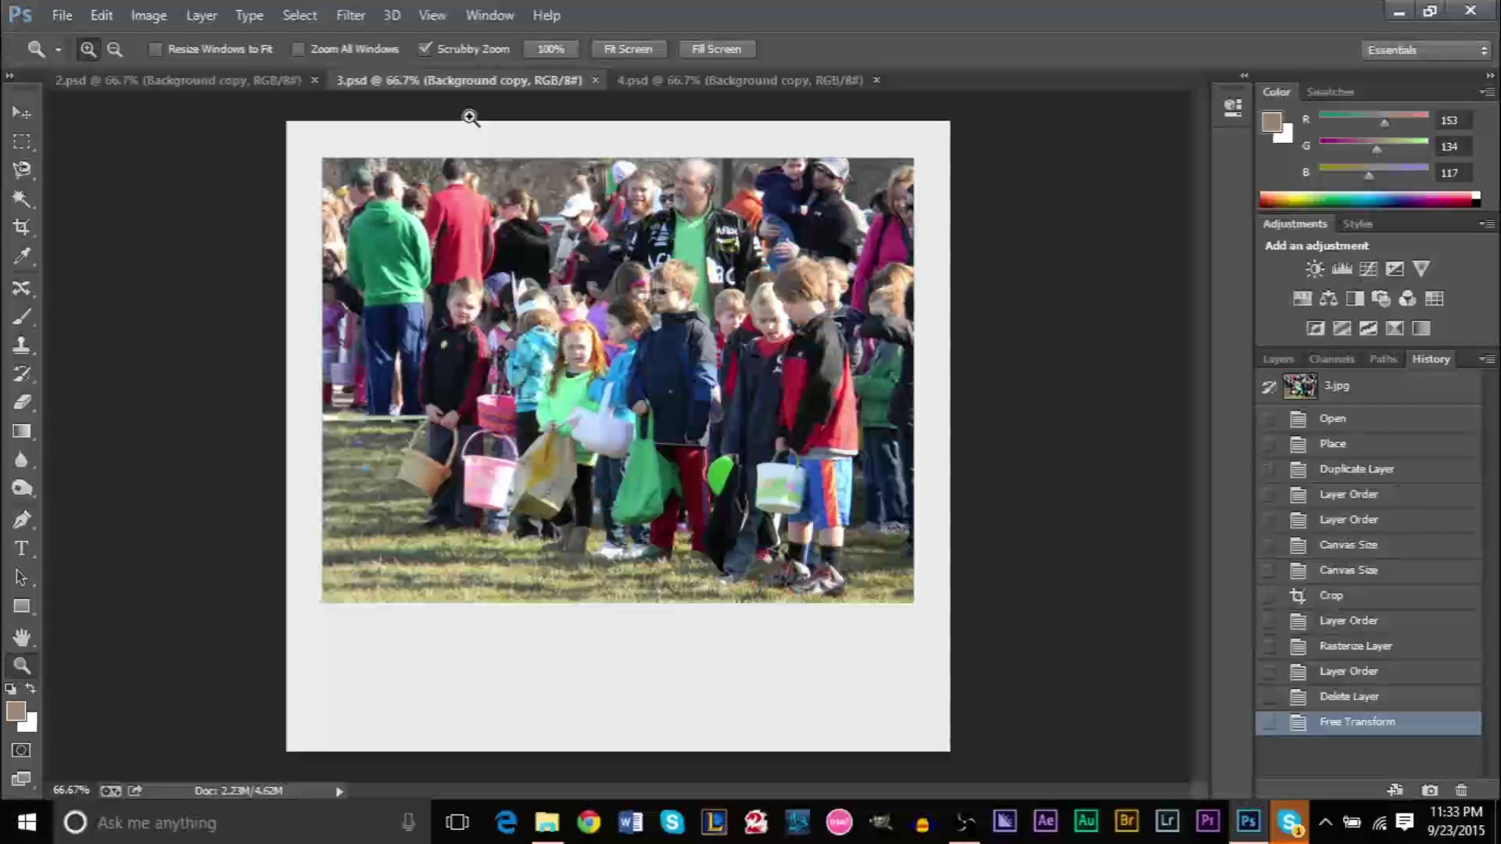
left_click(251, 80)
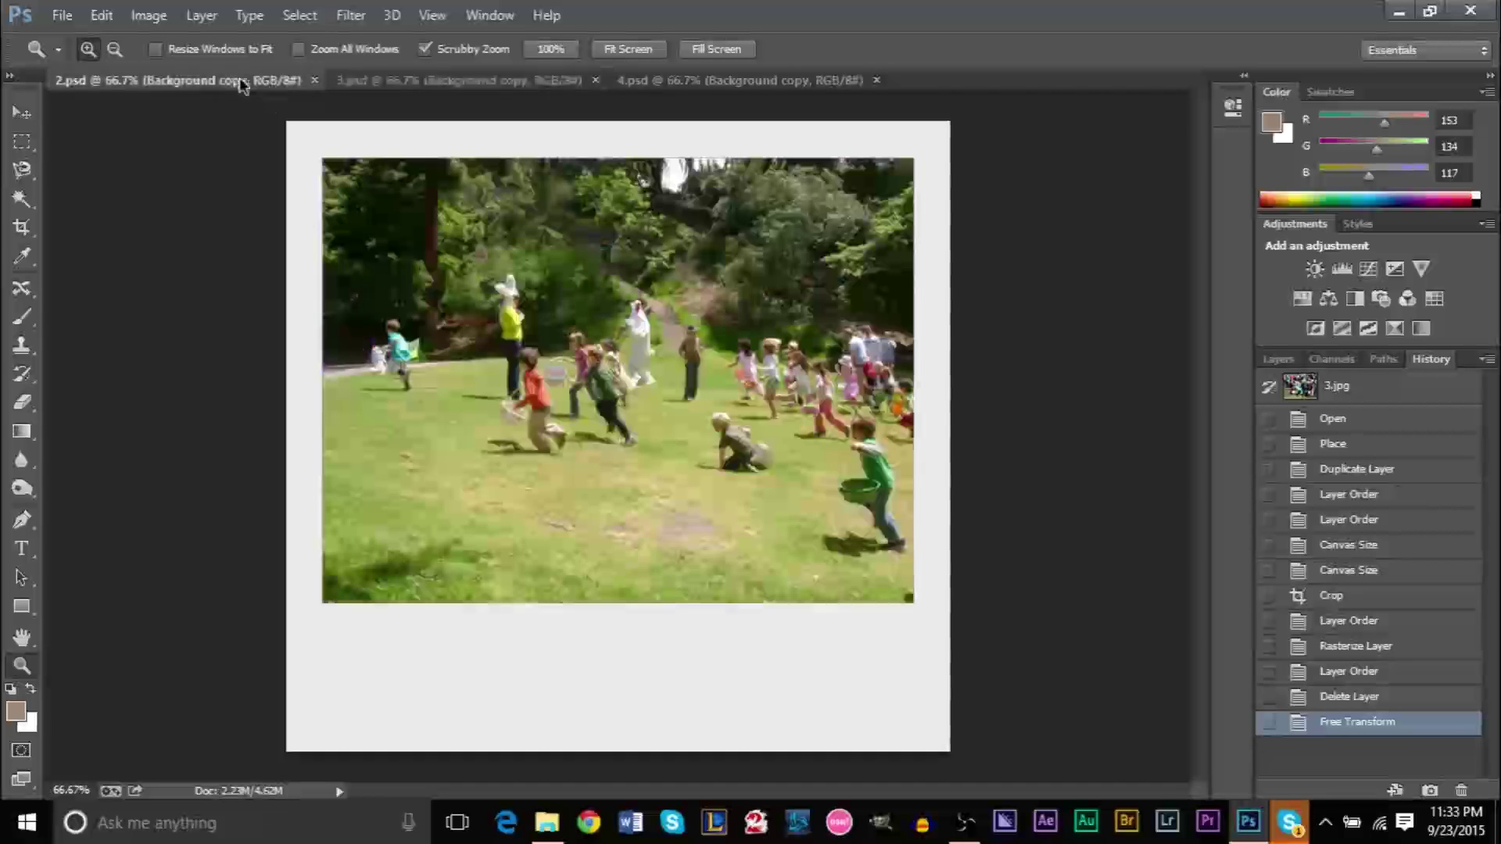
left_click(442, 80)
left_click(662, 81)
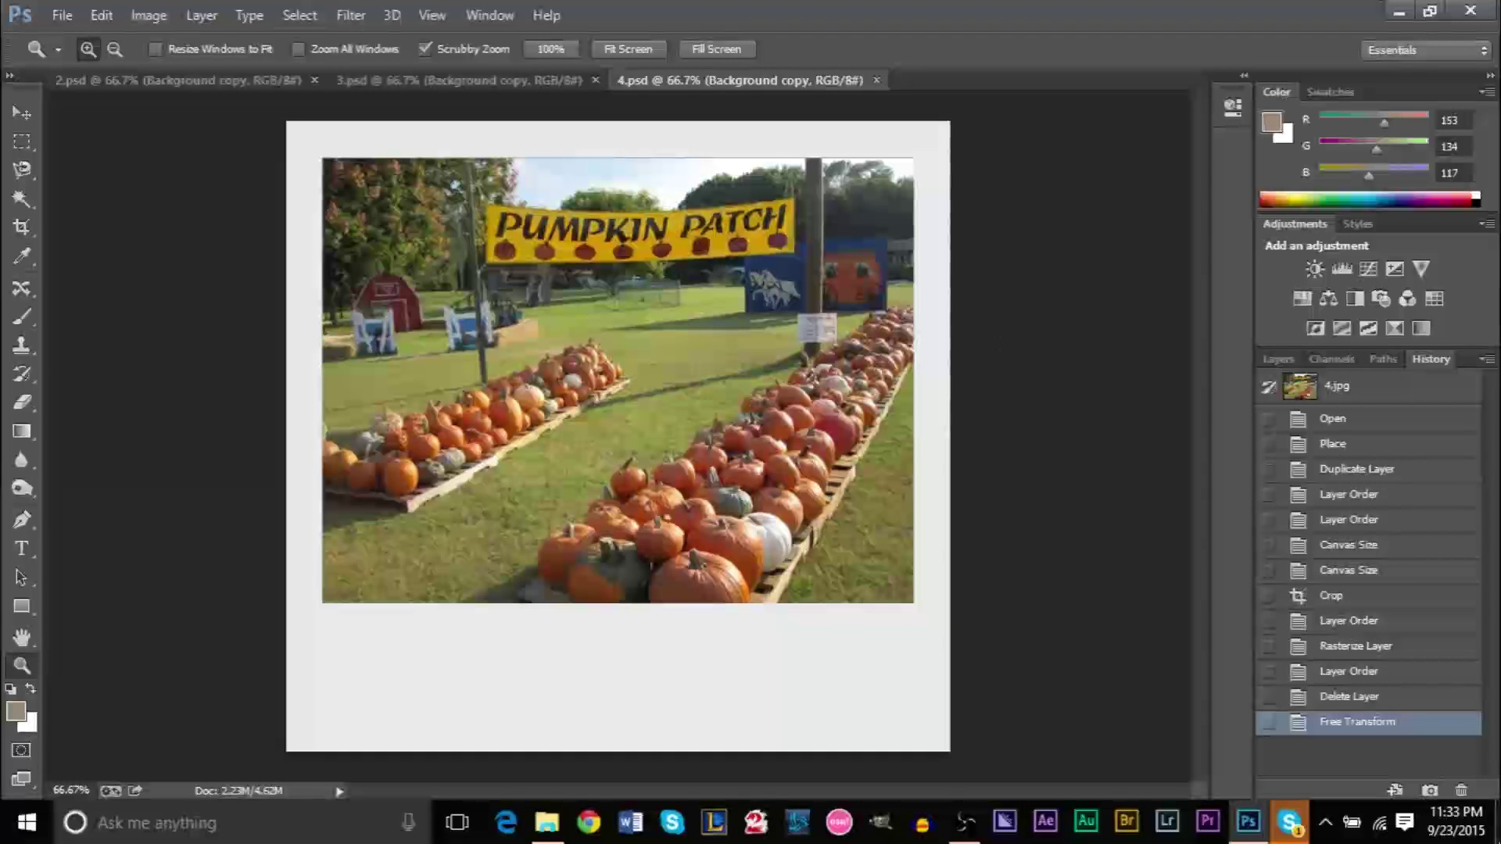
left_click(548, 823)
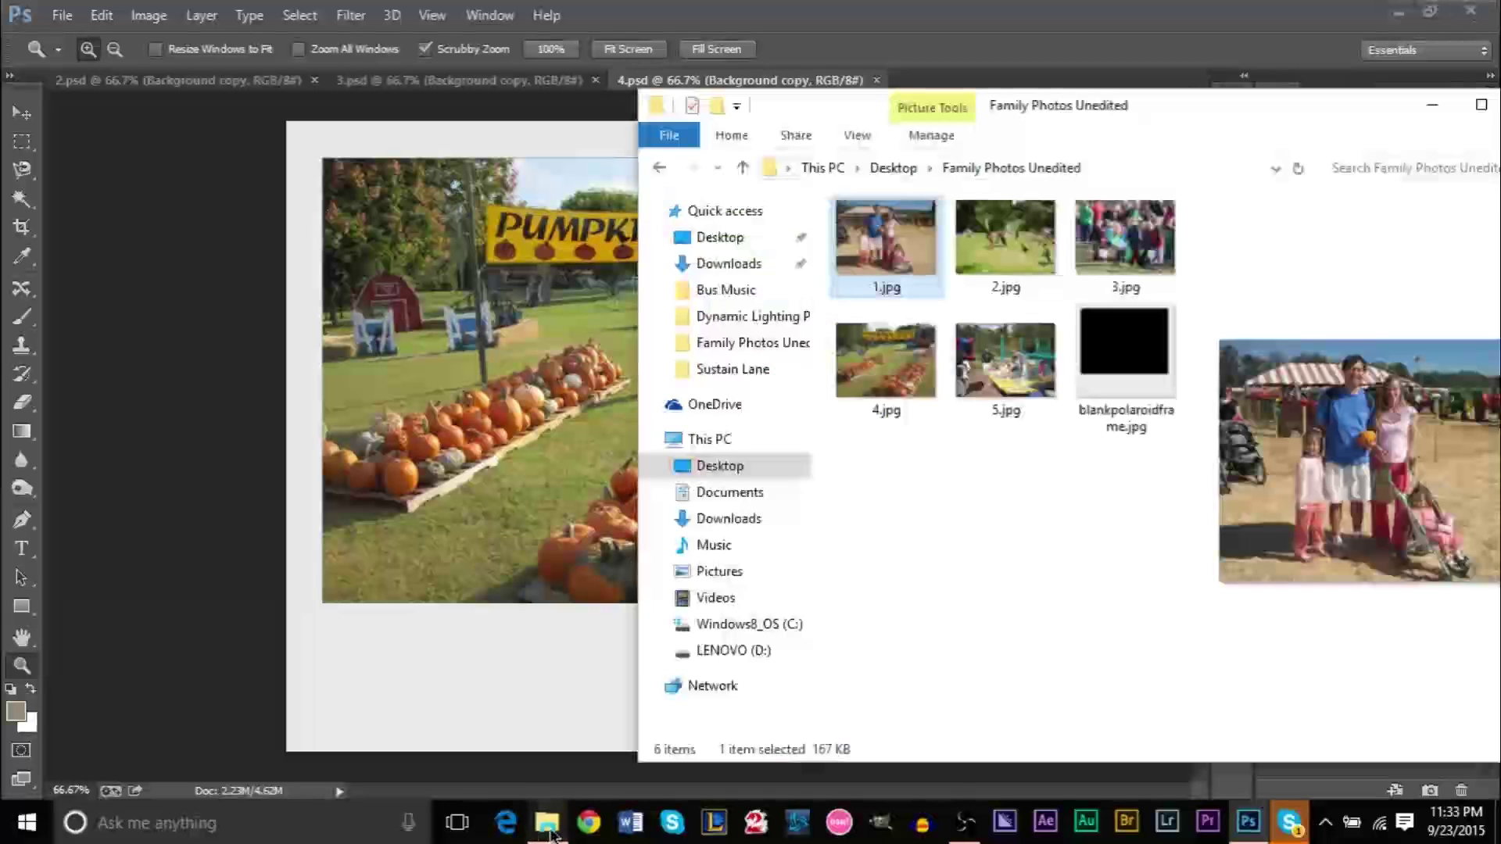
left_click(660, 167)
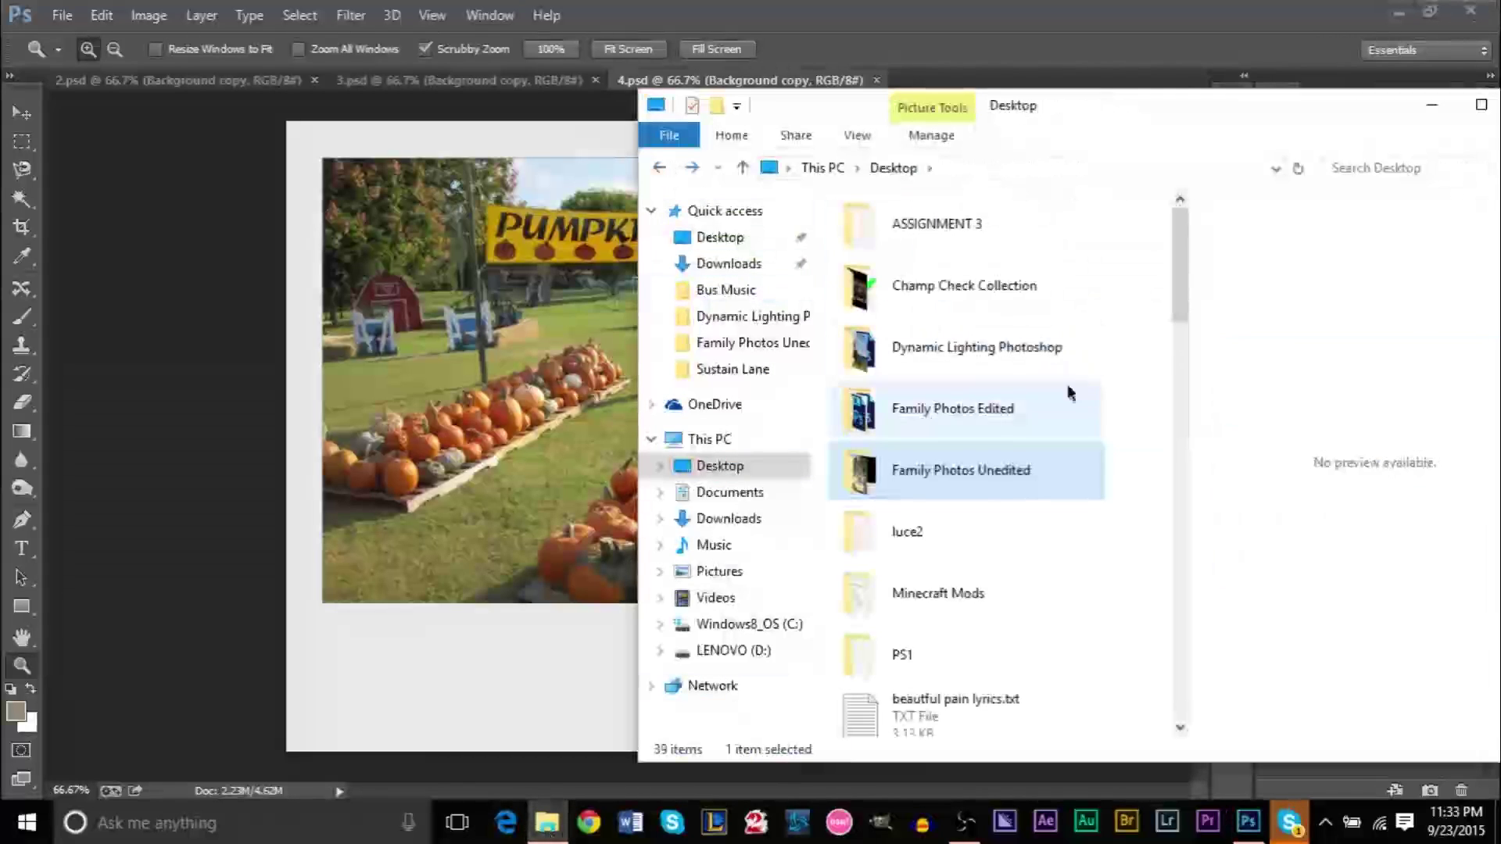
scroll(1179, 300, "down", 3)
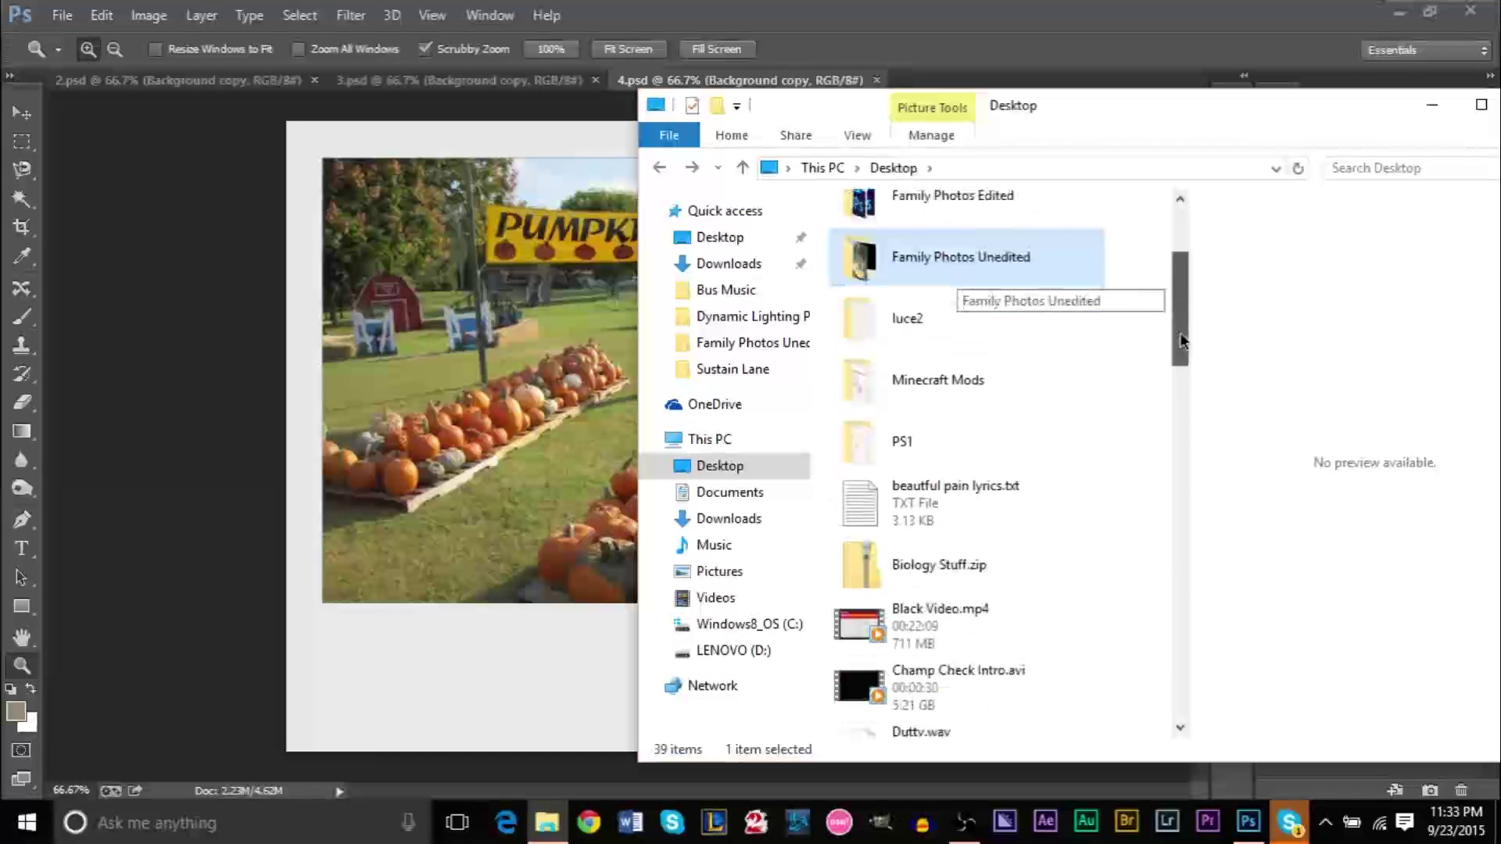
scroll(1186, 302, "up", 2)
scroll(1186, 303, "up", 1)
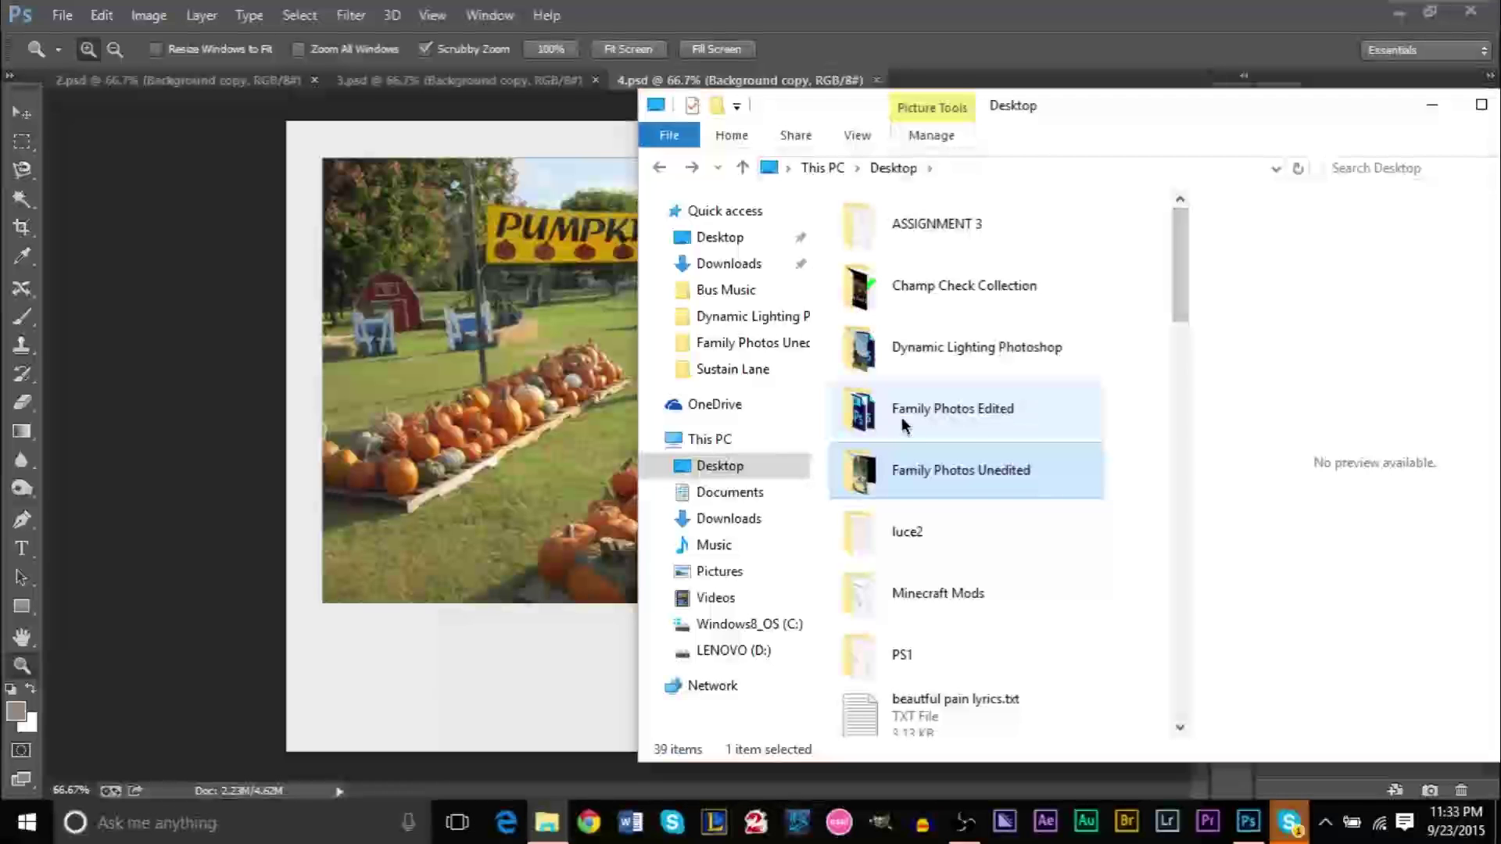
left_click(932, 423)
double_click(932, 423)
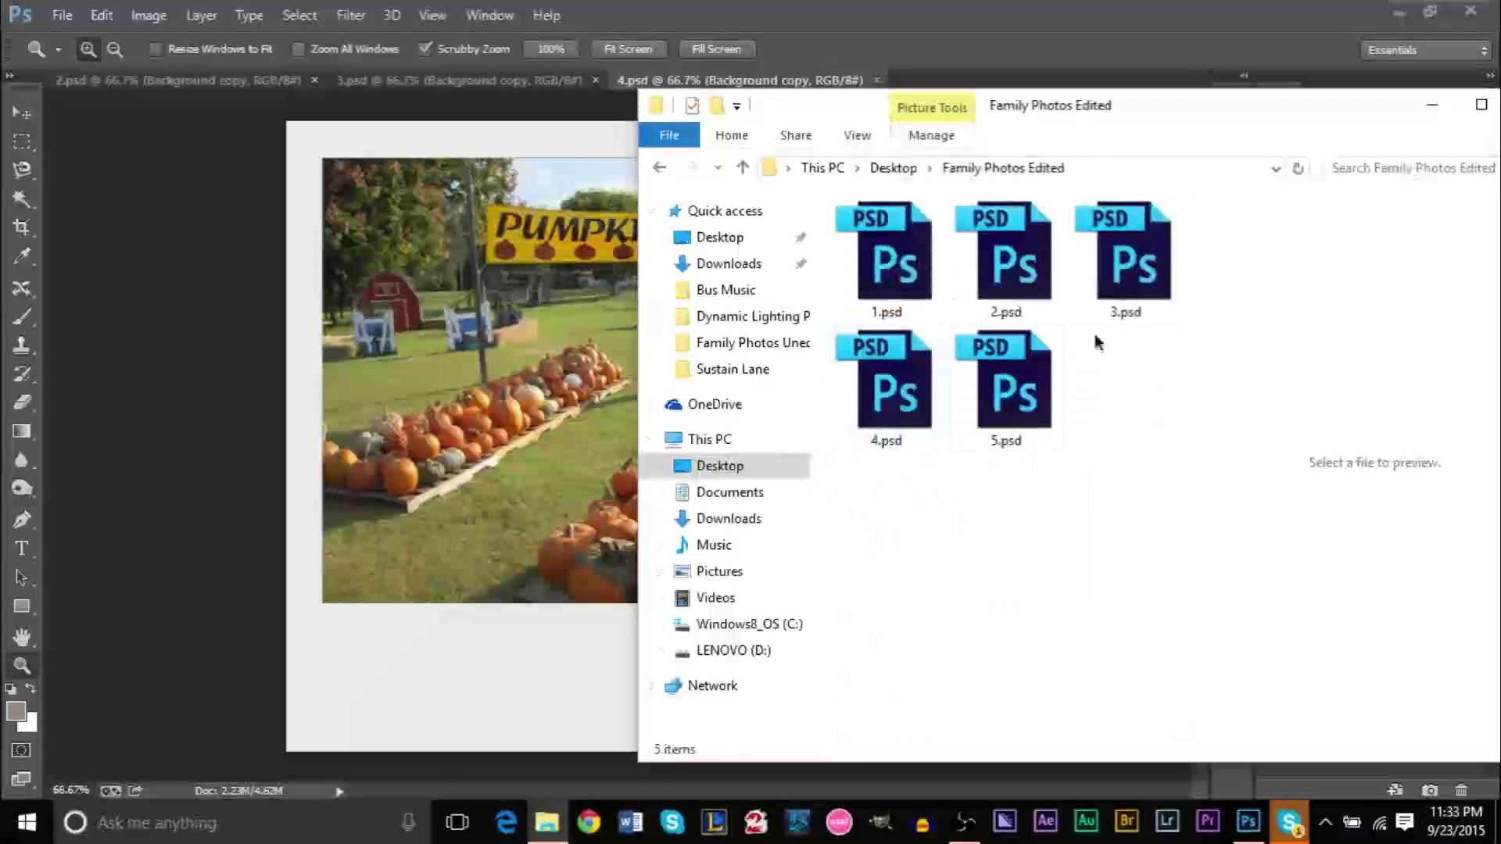
left_click_drag(1158, 108, 922, 105)
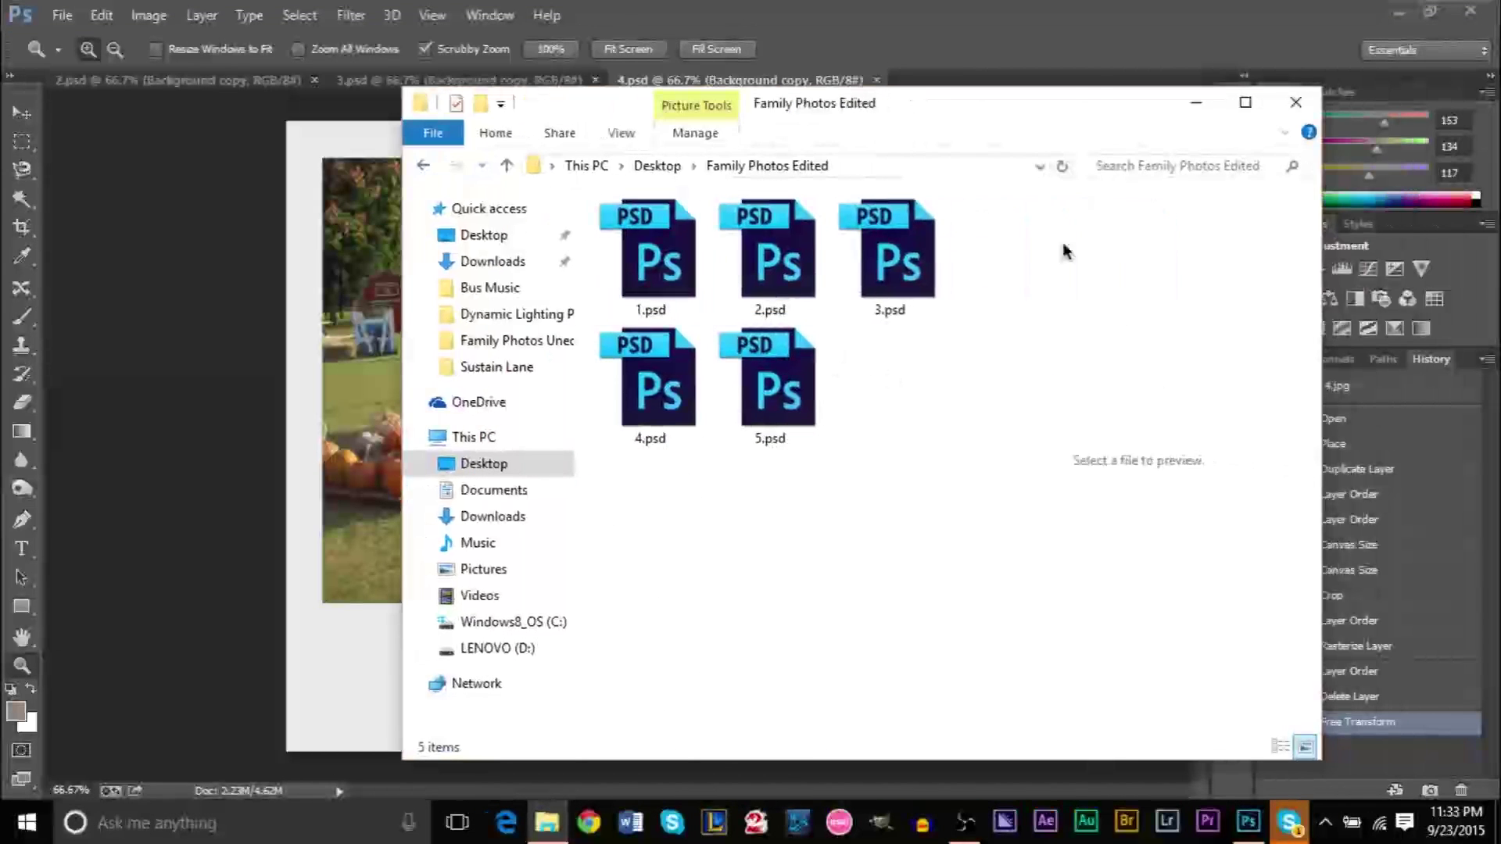
mouse_move(1058, 101)
left_mouse_down()
mouse_move(873, 107)
mouse_move(1256, 318)
mouse_move(1069, 120)
left_mouse_up()
key("alt+Tab")
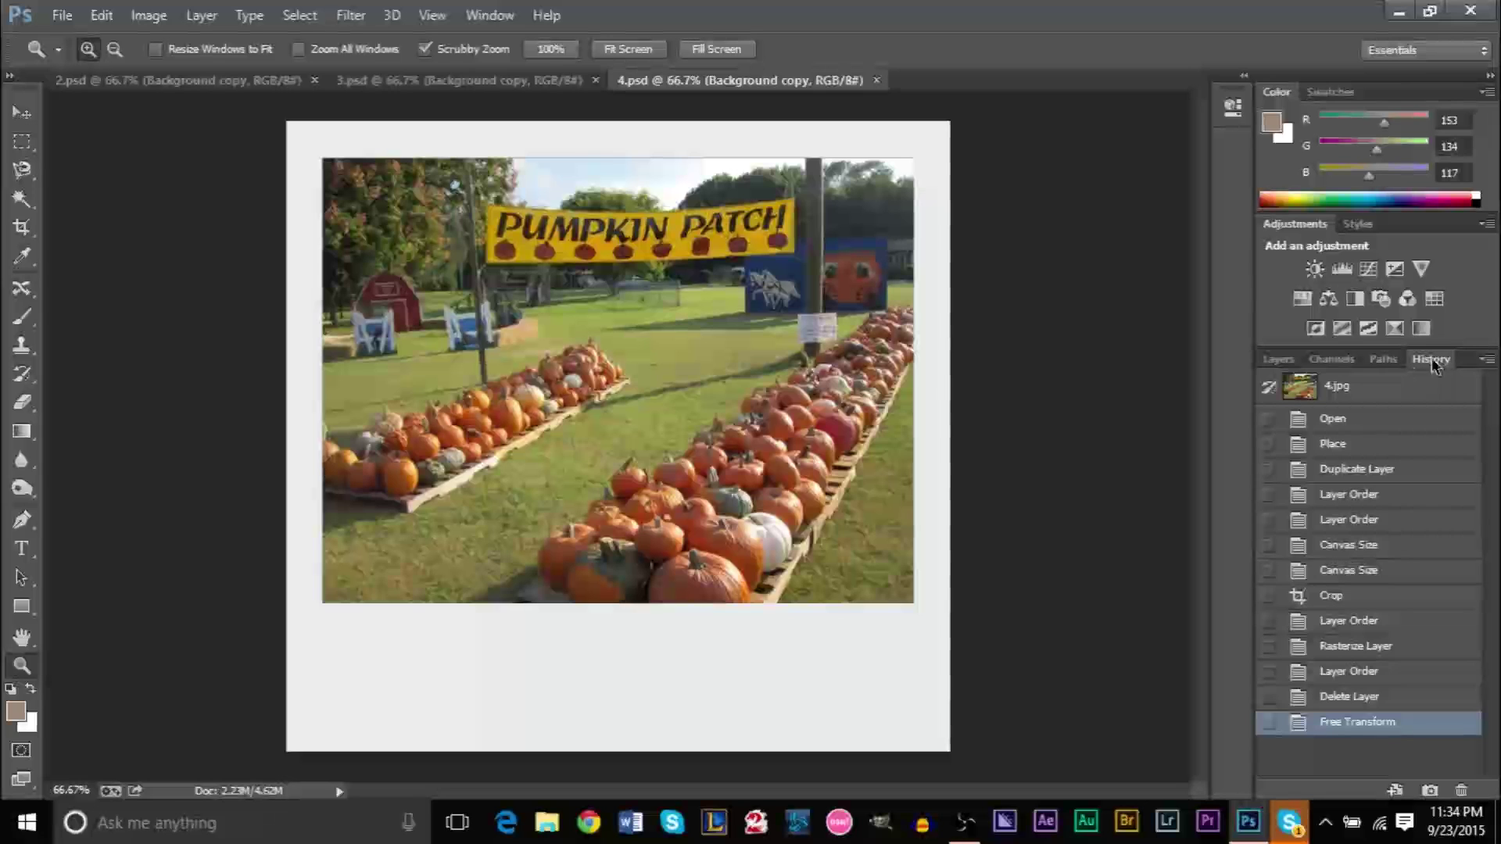
Step: Show 4.psd's Layers panel with Background copy above blankpolaroidframe
left_click(1279, 361)
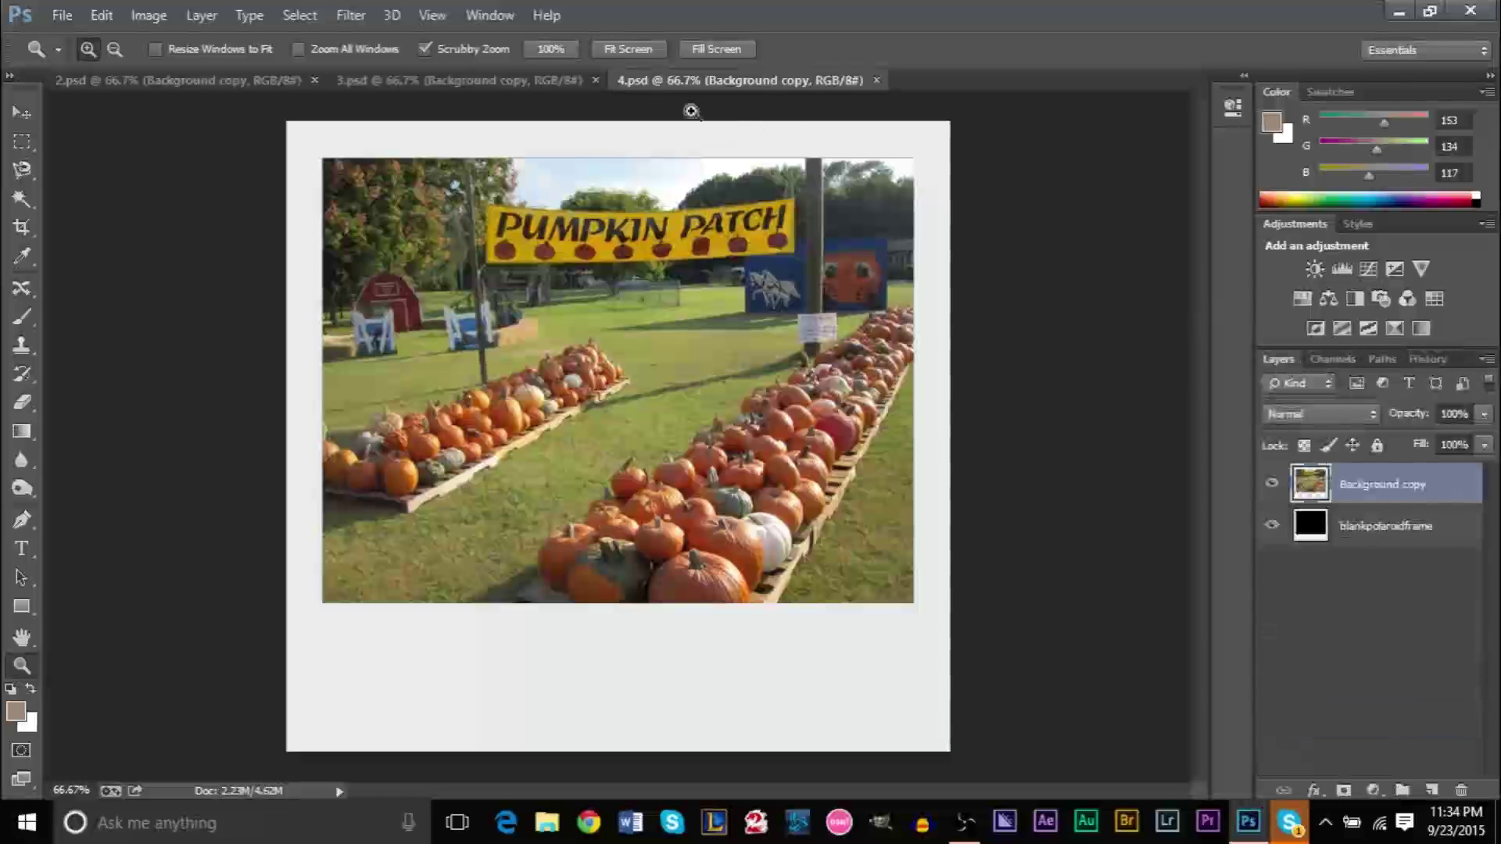